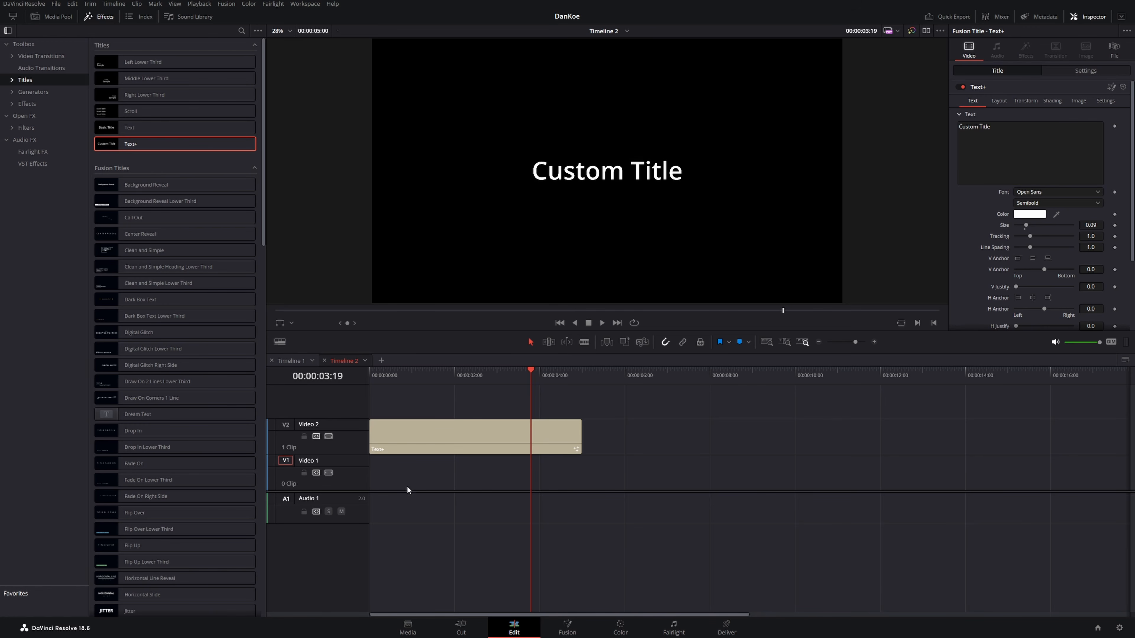
# - Hide the effects library and set the Text+ title clip's font to Questrial
pyautogui.click(102, 20)
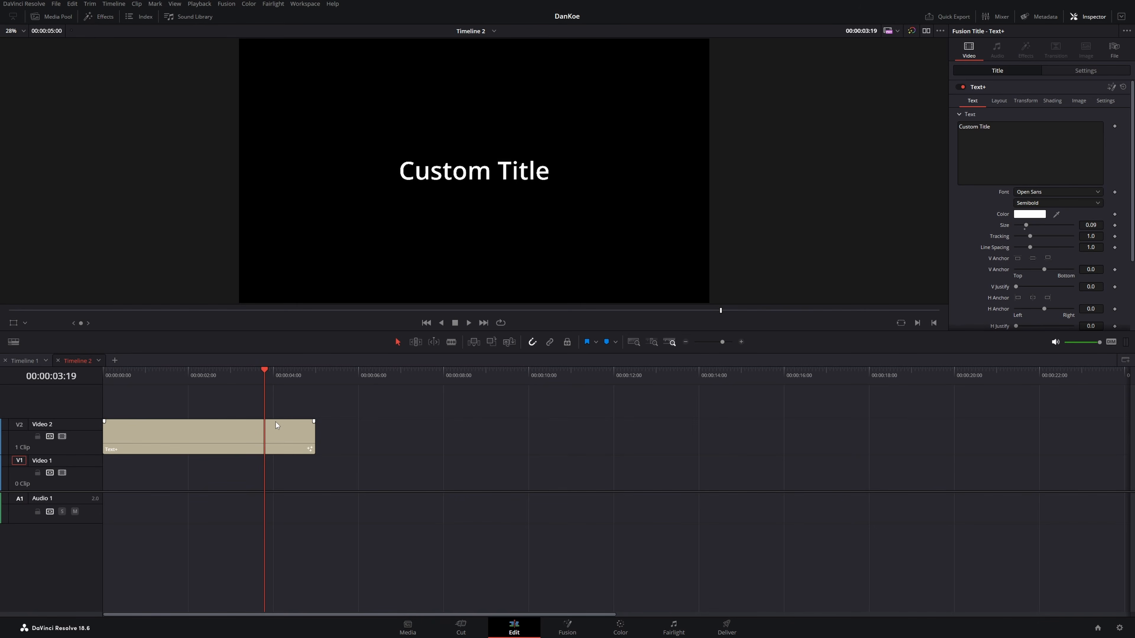
pyautogui.click(271, 442)
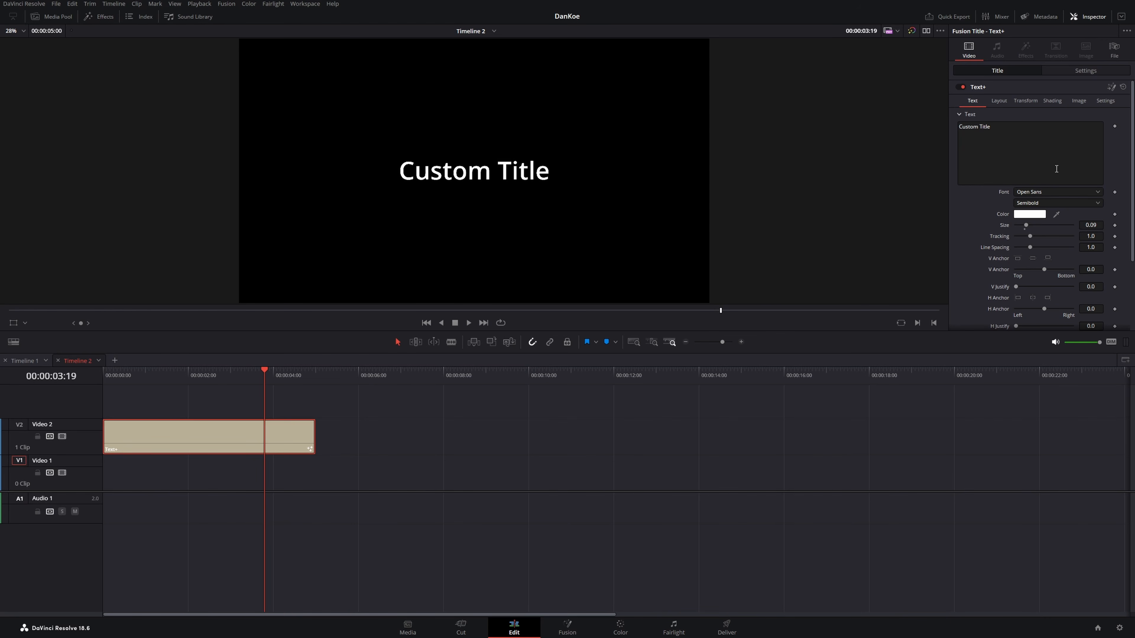
pyautogui.click(1052, 191)
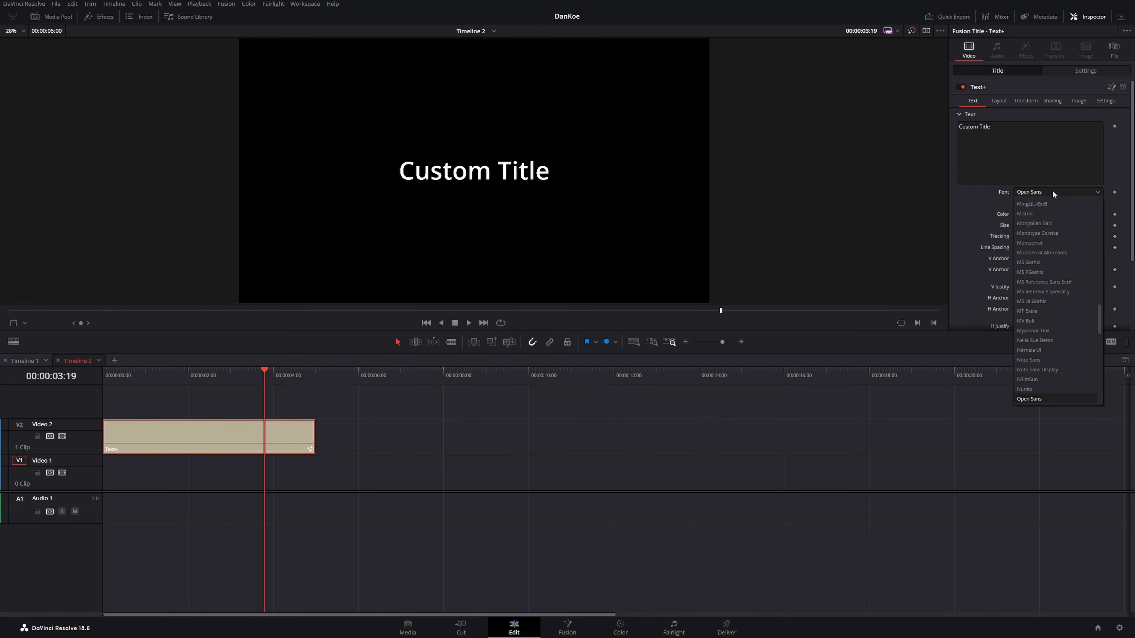
pyautogui.press('q')
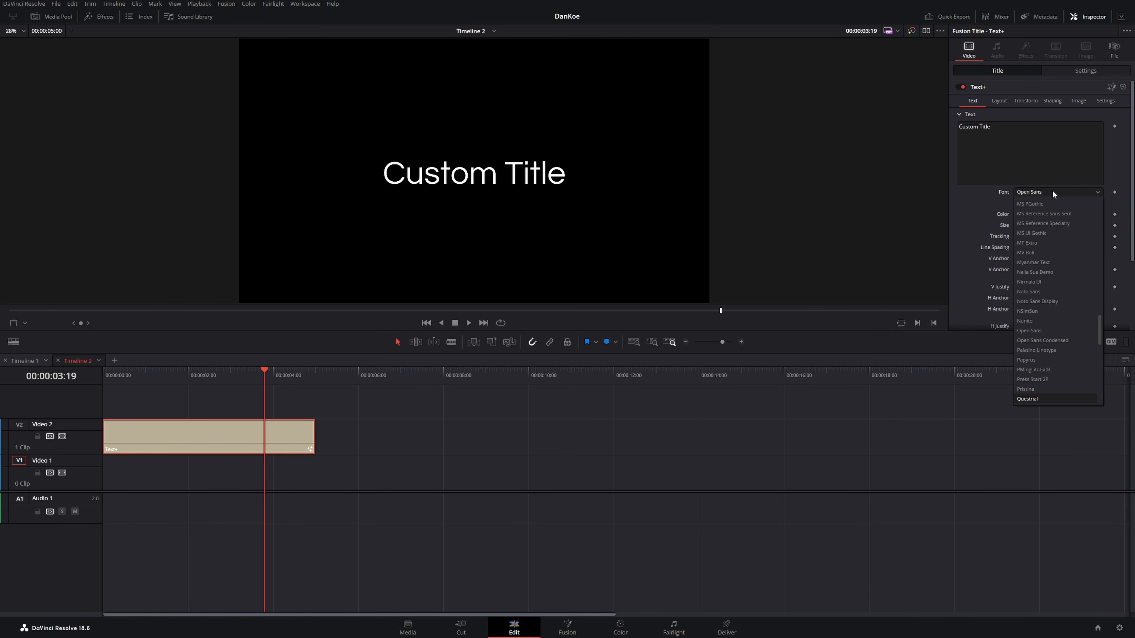
pyautogui.click(1046, 395)
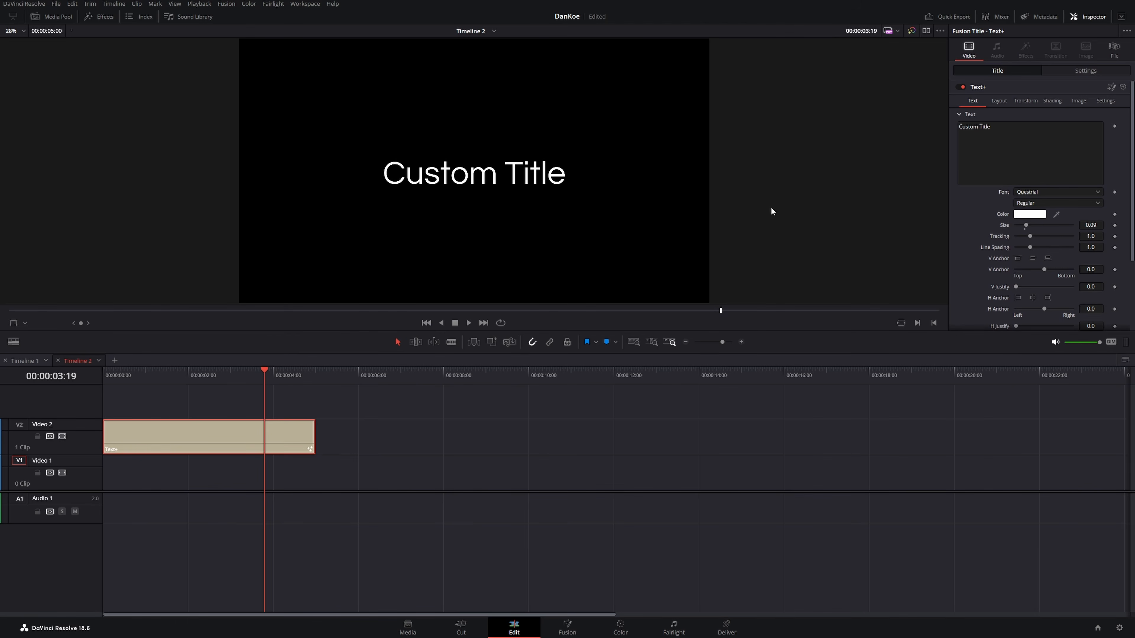
# - Replace the title's text with "This is an example quote"
pyautogui.click(1008, 132)
pyautogui.hotkey('ctrl', 'a')
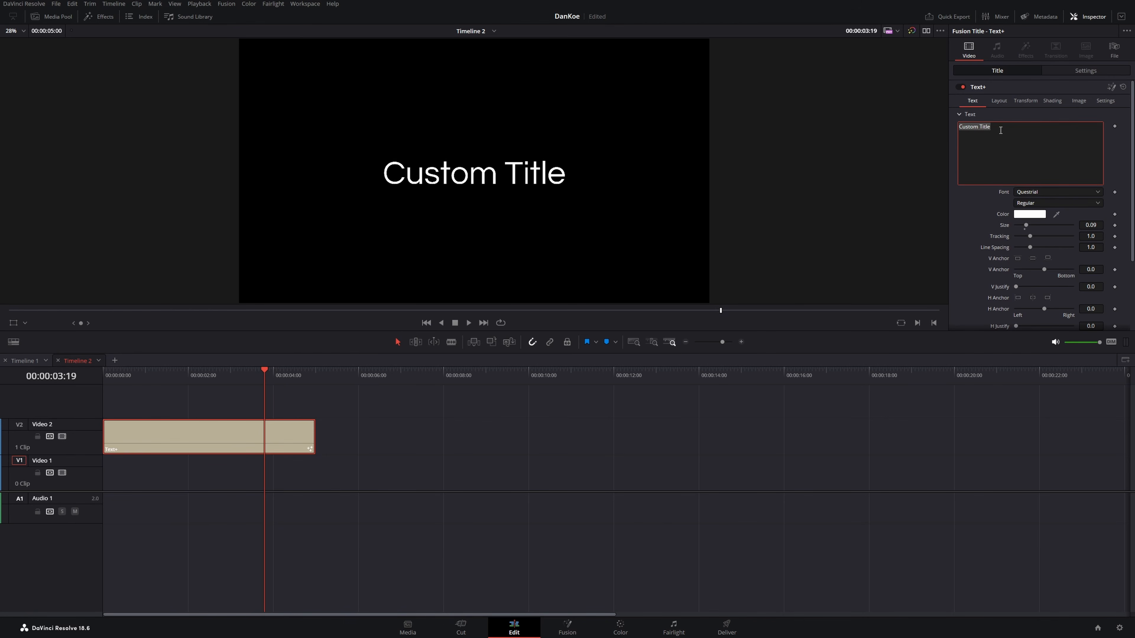
pyautogui.write('Thi')
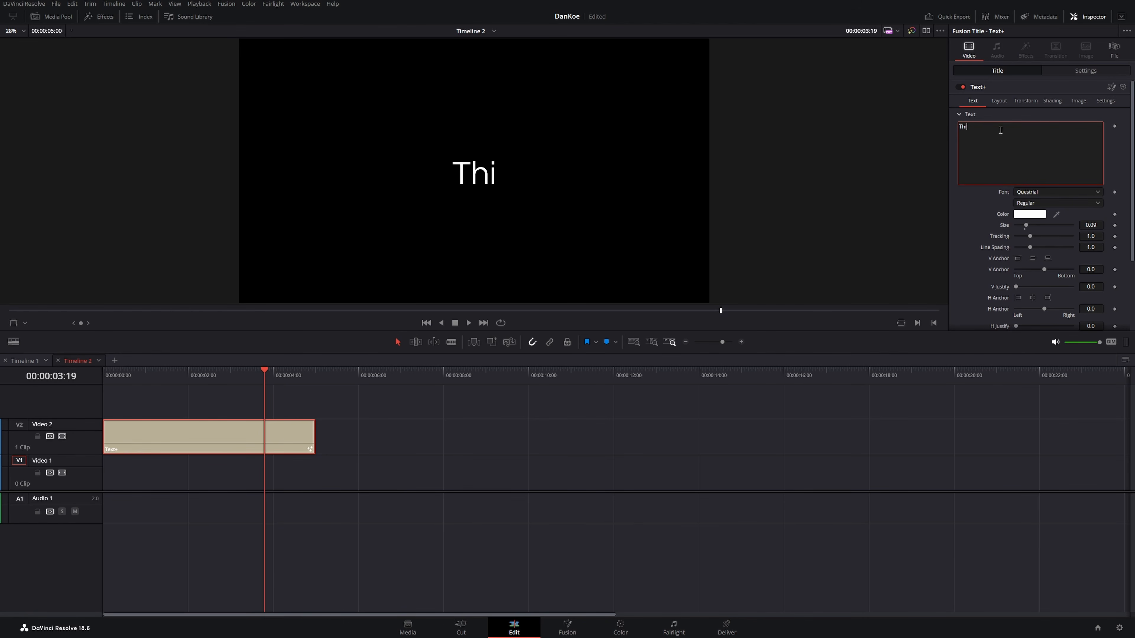
pyautogui.write('s is an example wu')
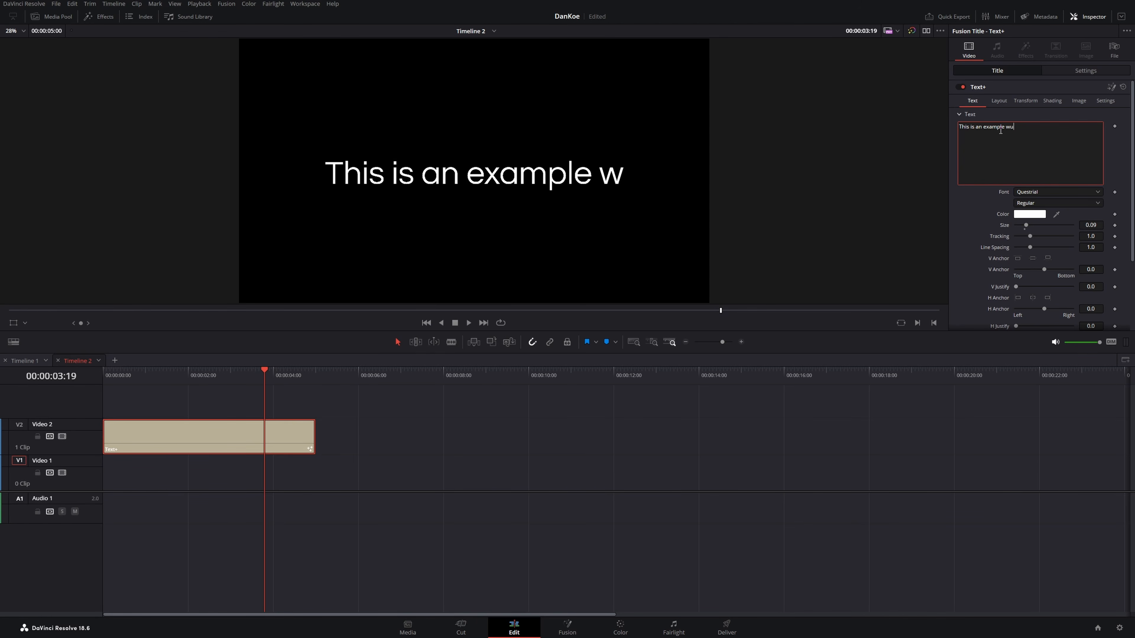
pyautogui.press('BackSpace')
pyautogui.press('BackSpace')
pyautogui.write('quote')
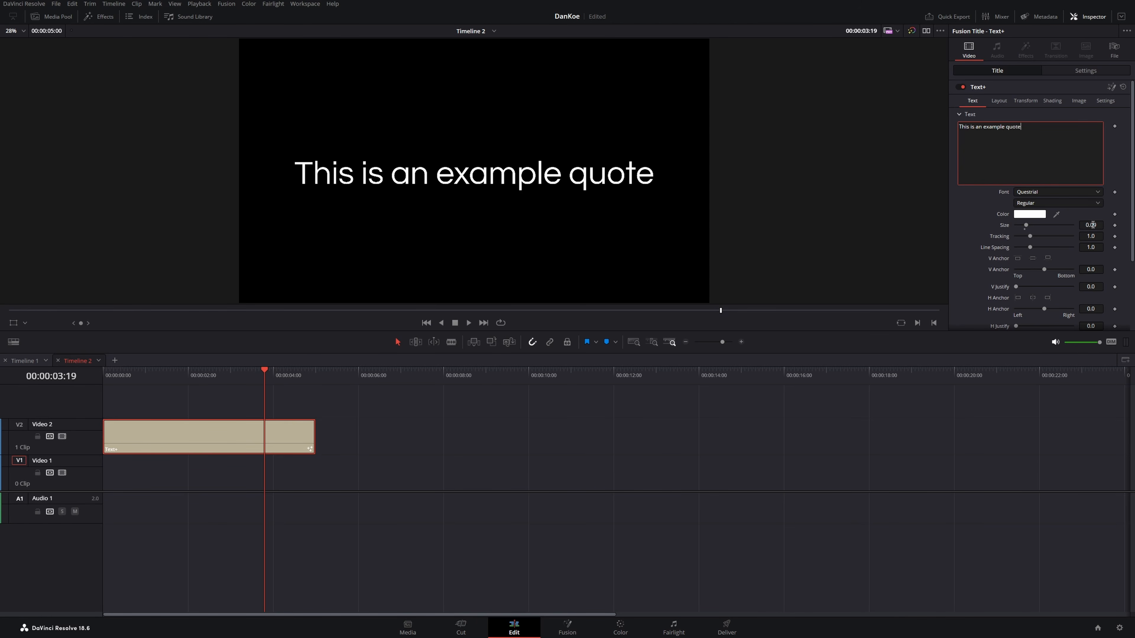
# - Extend the title's text to "This is an example quote, and it will be displayed here" and reduce its size to 0.0495
pyautogui.moveTo(1093, 225); pyautogui.dragTo(1003, 225)
pyautogui.click(1040, 134)
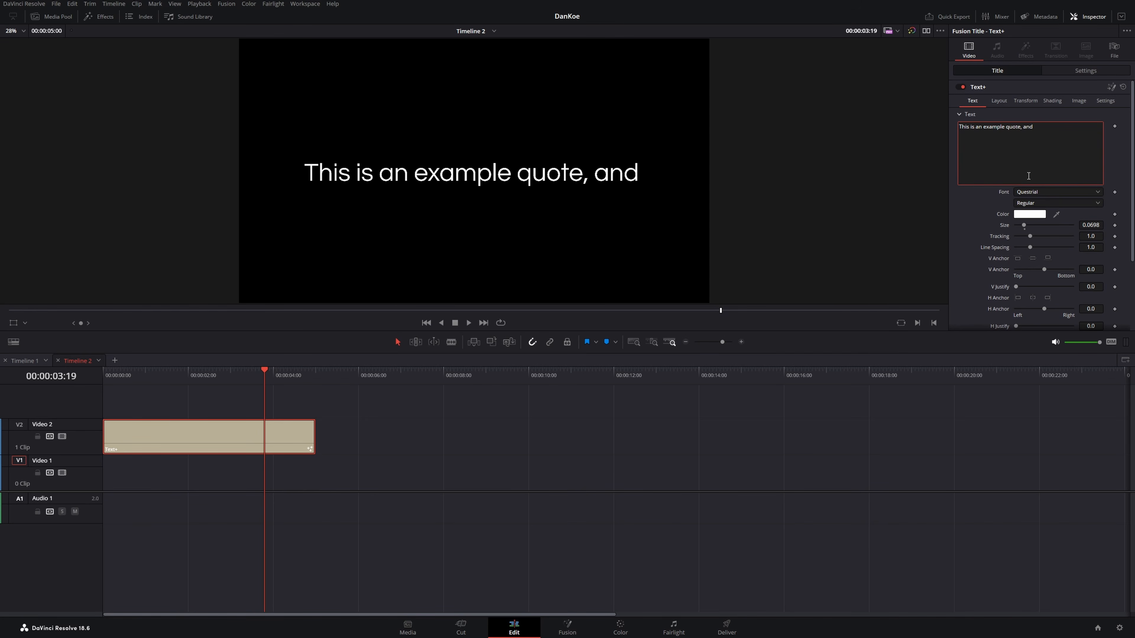
pyautogui.write('will be ')
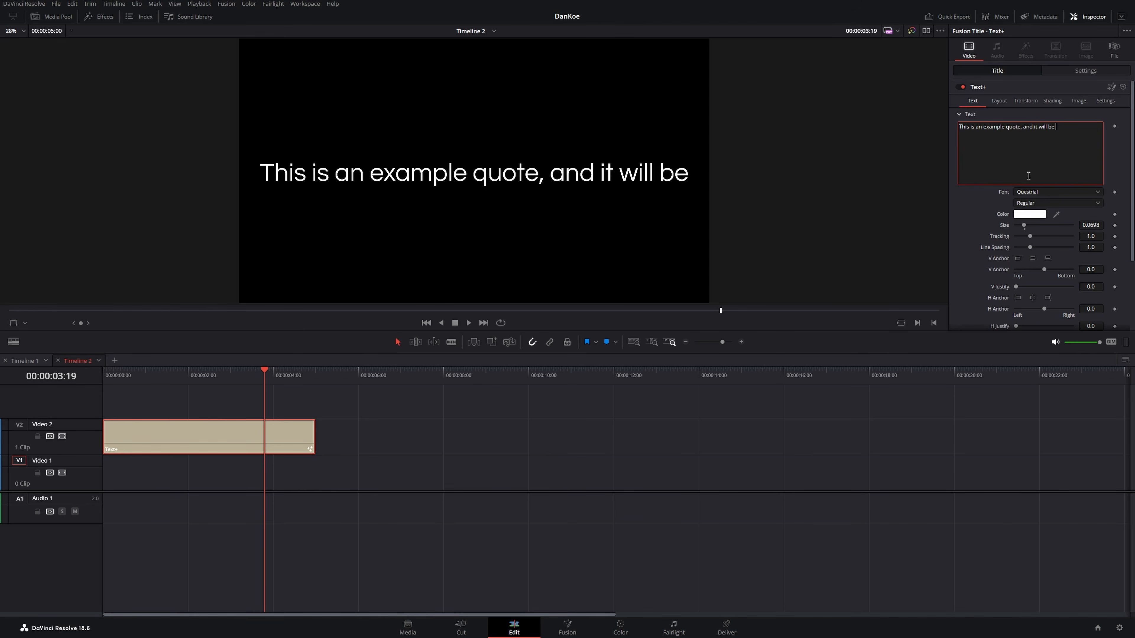
pyautogui.write('display')
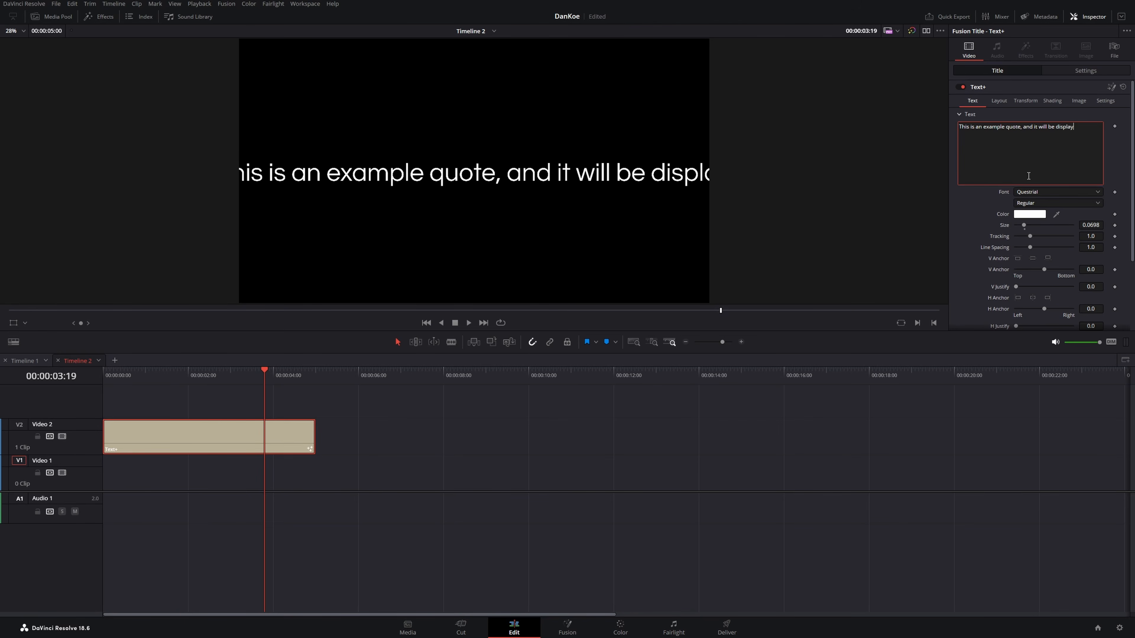
pyautogui.write('ed here')
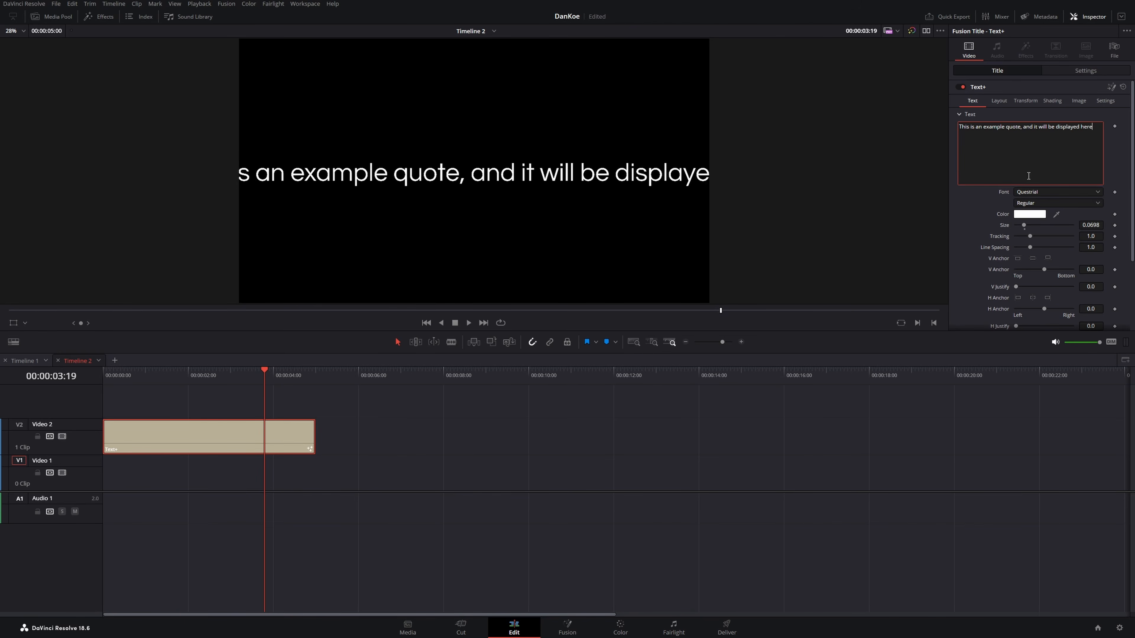
pyautogui.moveTo(1091, 226); pyautogui.dragTo(1074, 226)
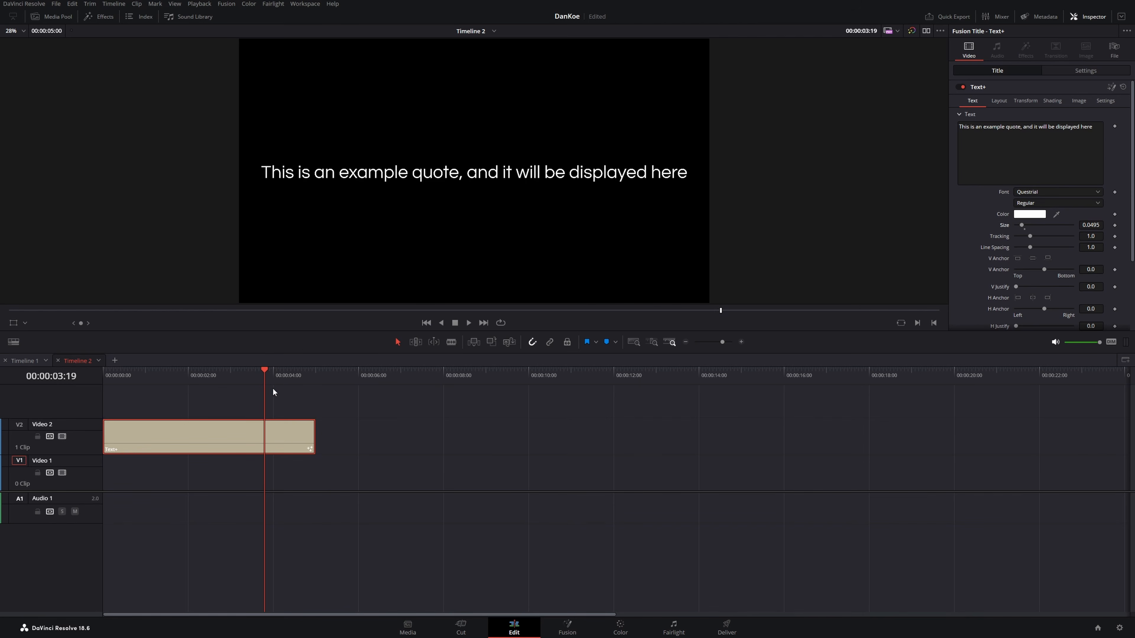
# - Keyframe the title's size from 0.0438 at the clip's start to 0.0495 at 00:00:05:00, and play back the growth
pyautogui.moveTo(265, 374); pyautogui.dragTo(315, 377)
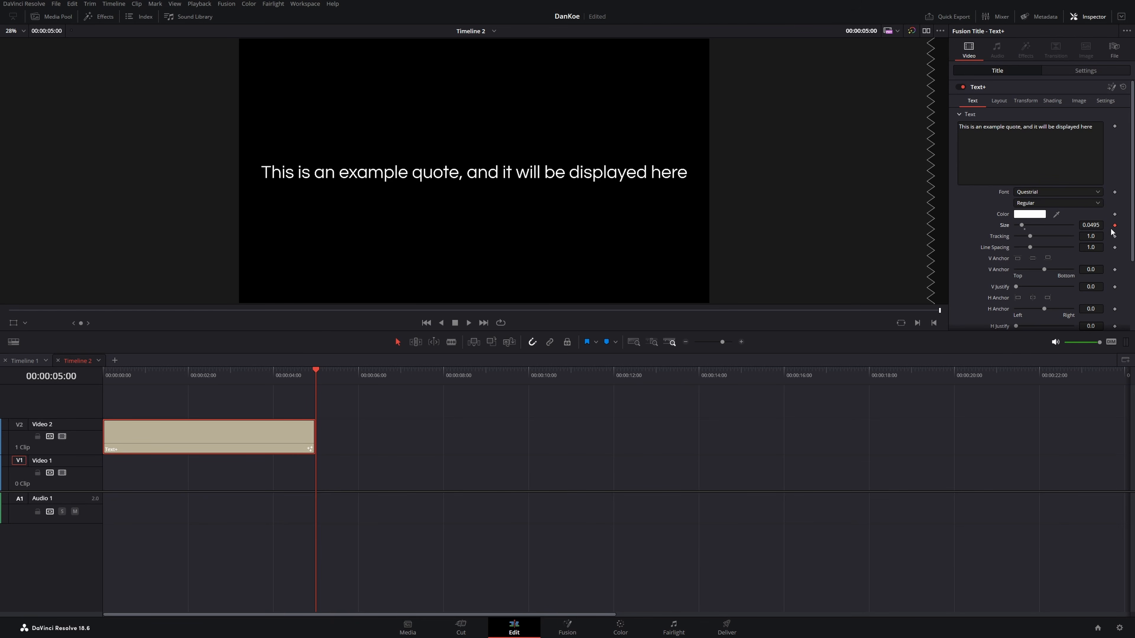
pyautogui.moveTo(316, 376); pyautogui.dragTo(103, 375)
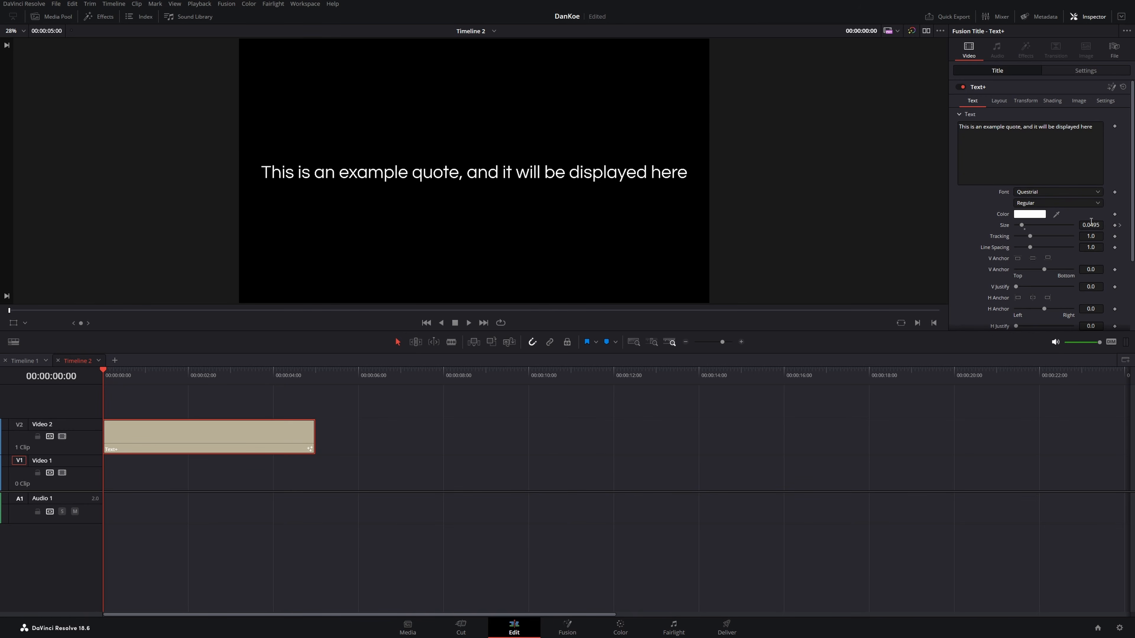
pyautogui.moveTo(1093, 225); pyautogui.dragTo(1058, 225)
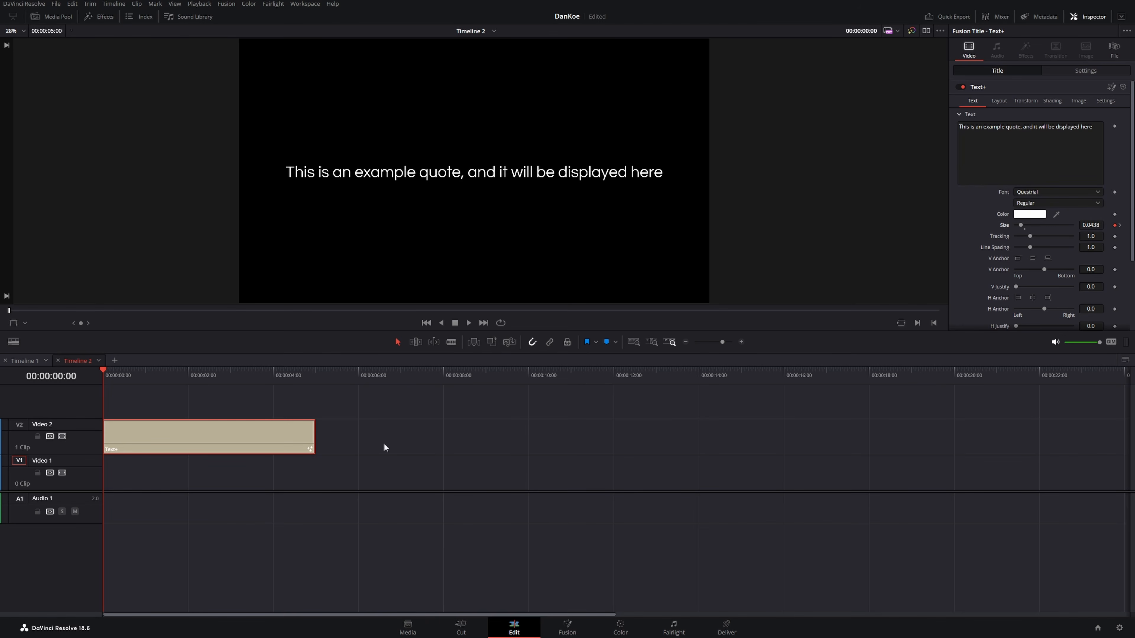
pyautogui.press('space')
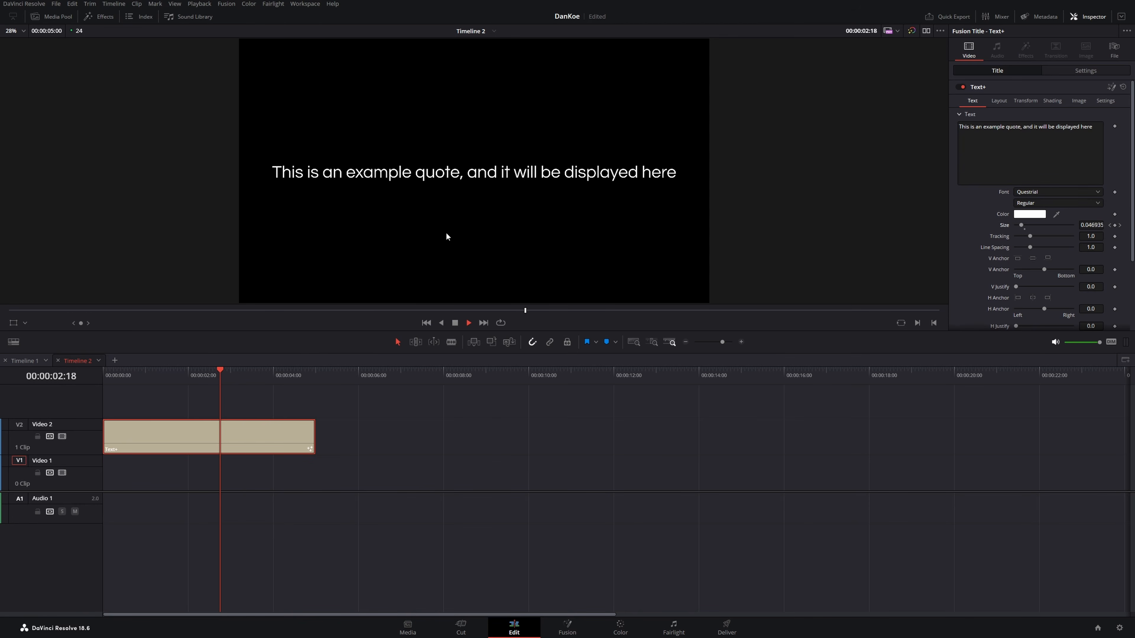
pyautogui.press('Home')
pyautogui.click(169, 475)
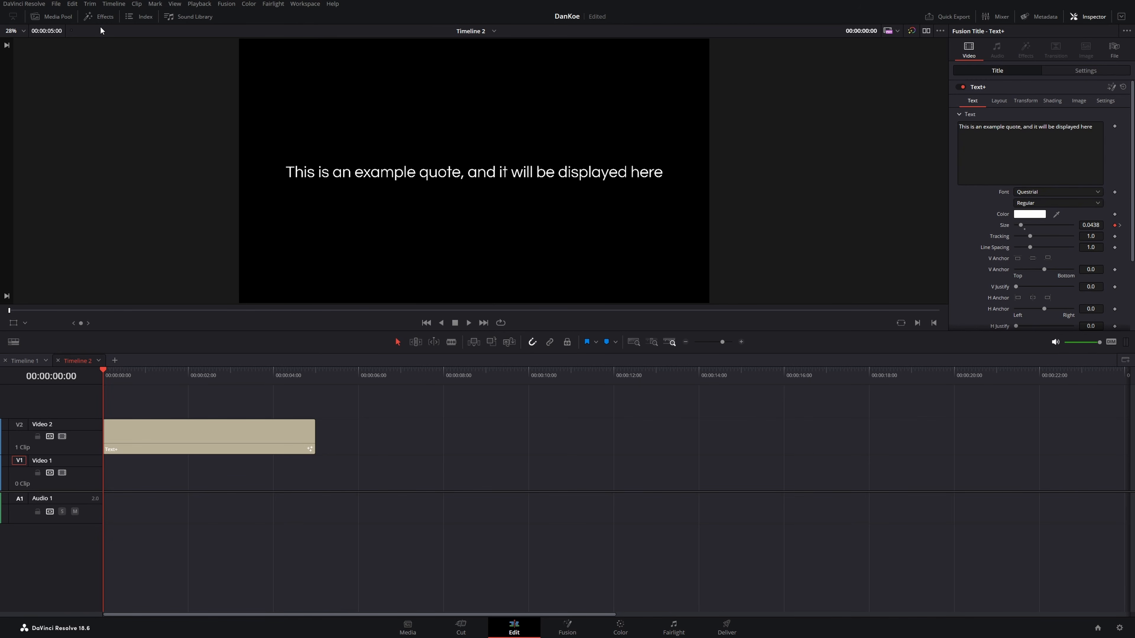
# - Place dust slo mo.mov on Video 1 beneath the title, delete its audio and preview the overlay
pyautogui.click(52, 17)
pyautogui.moveTo(117, 232); pyautogui.dragTo(375, 489)
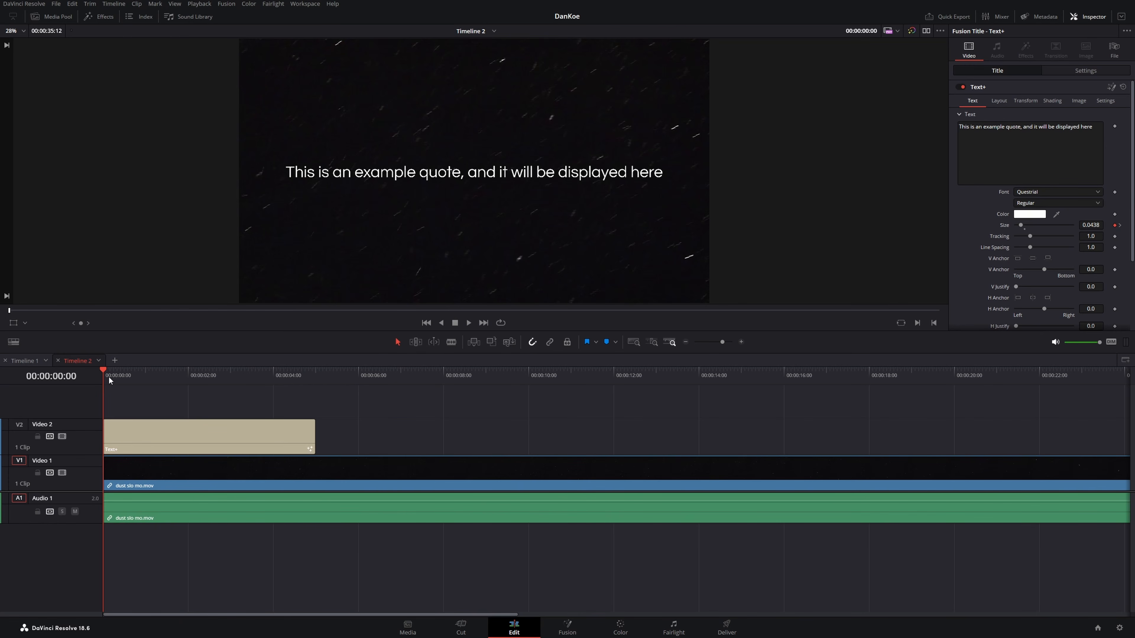
pyautogui.moveTo(109, 377); pyautogui.dragTo(316, 376)
pyautogui.keyDown('alt'); pyautogui.click(363, 499); pyautogui.keyUp('alt')
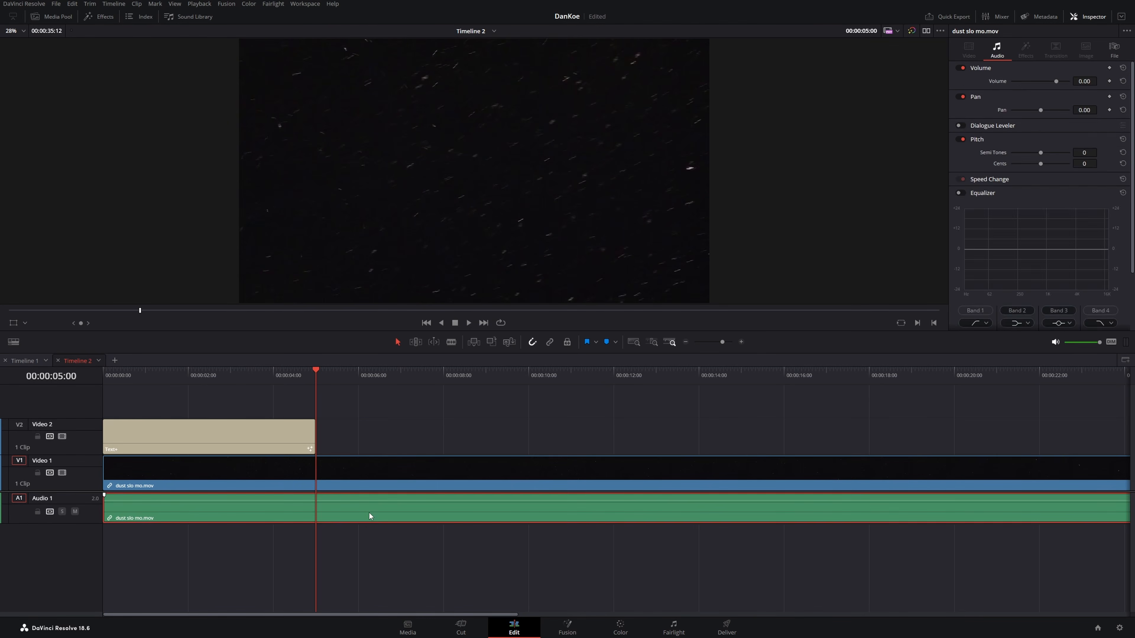
pyautogui.press('Delete')
pyautogui.press('Home')
pyautogui.press('space')
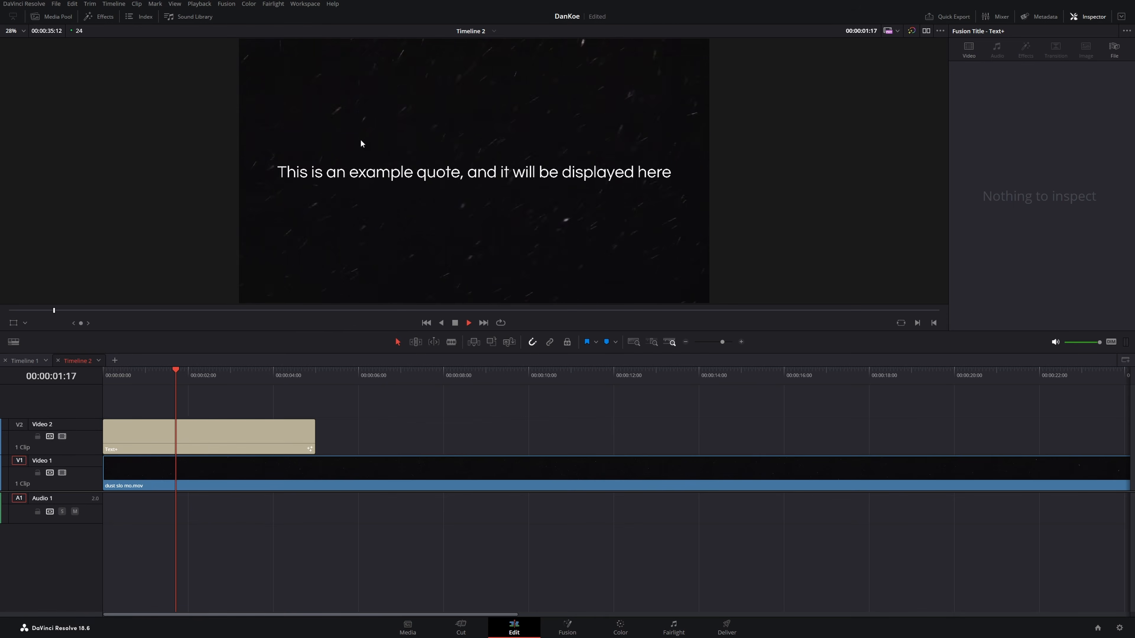
pyautogui.press('space')
# - Lower the dust clip's opacity to 58.02 and play back the title over it
pyautogui.click(285, 480)
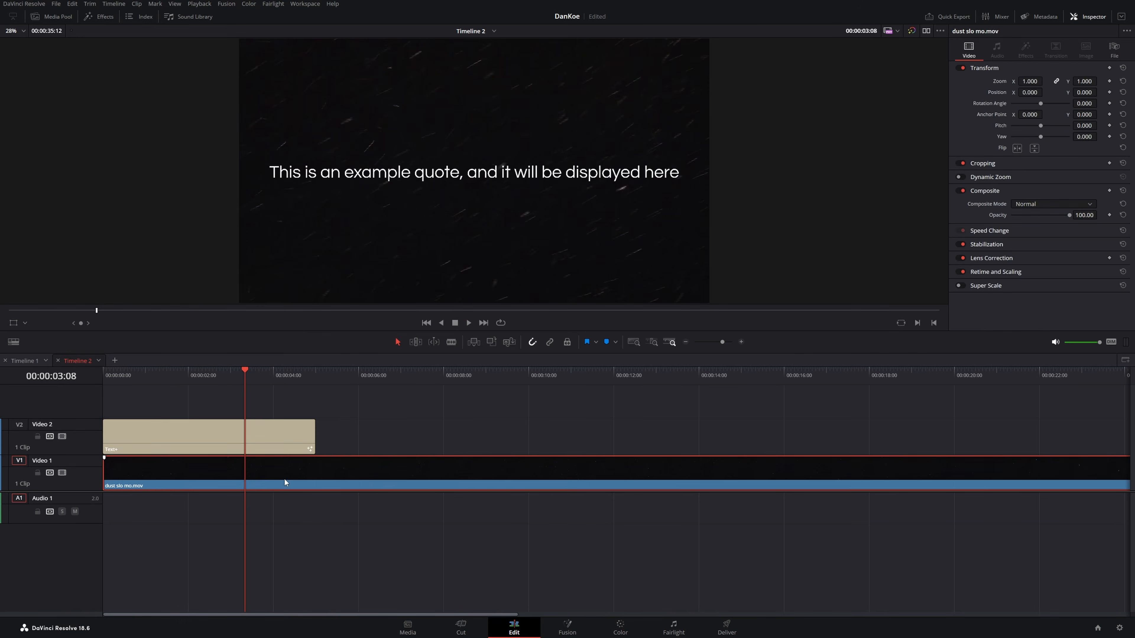
pyautogui.moveTo(1069, 215); pyautogui.dragTo(1045, 215)
pyautogui.click(138, 371)
pyautogui.press('space')
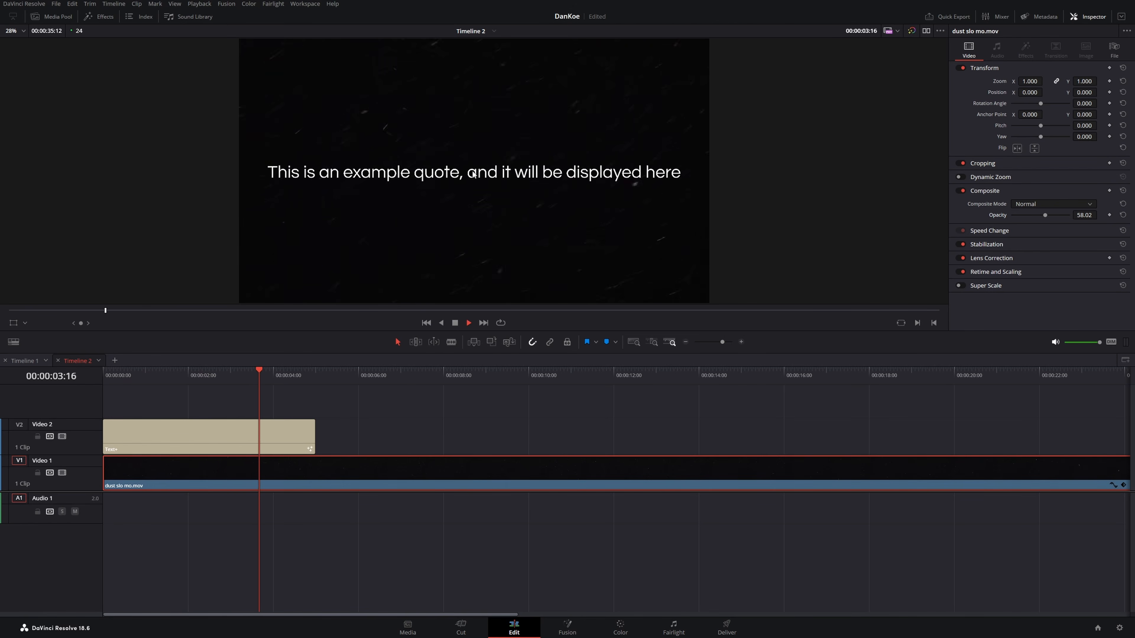
pyautogui.click(415, 187)
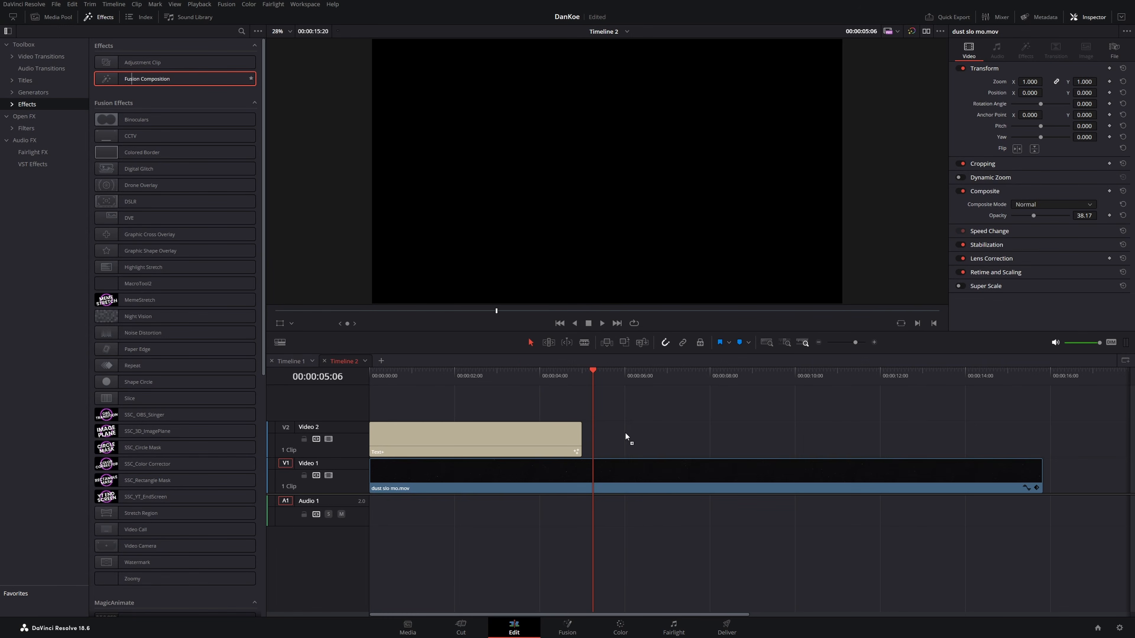
# - Add a Fusion Composition after the title on Video 2 and bring anvil-2284960_1920.png into its node graph
pyautogui.moveTo(583, 435); pyautogui.dragTo(632, 441)
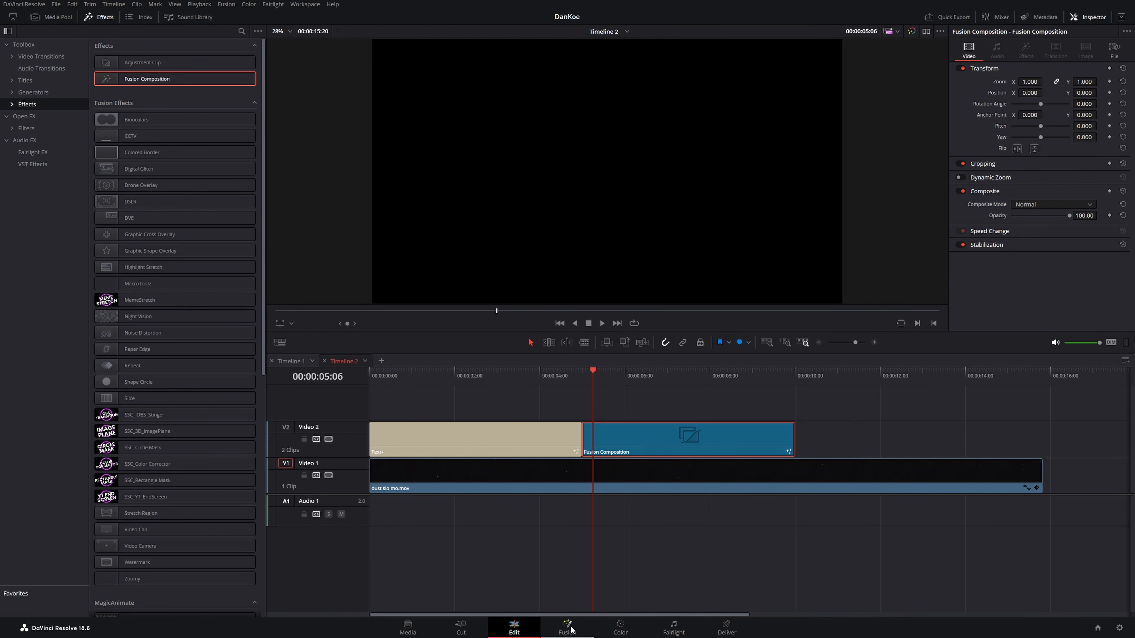
pyautogui.click(571, 630)
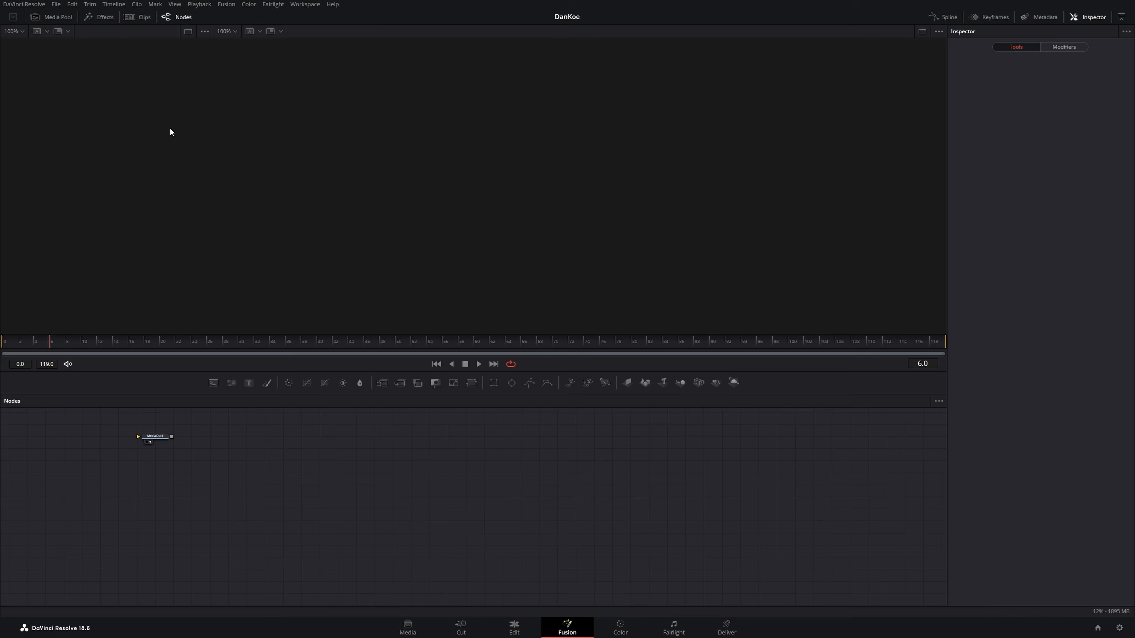
pyautogui.click(60, 17)
pyautogui.moveTo(120, 98); pyautogui.dragTo(456, 487)
pyautogui.click(64, 18)
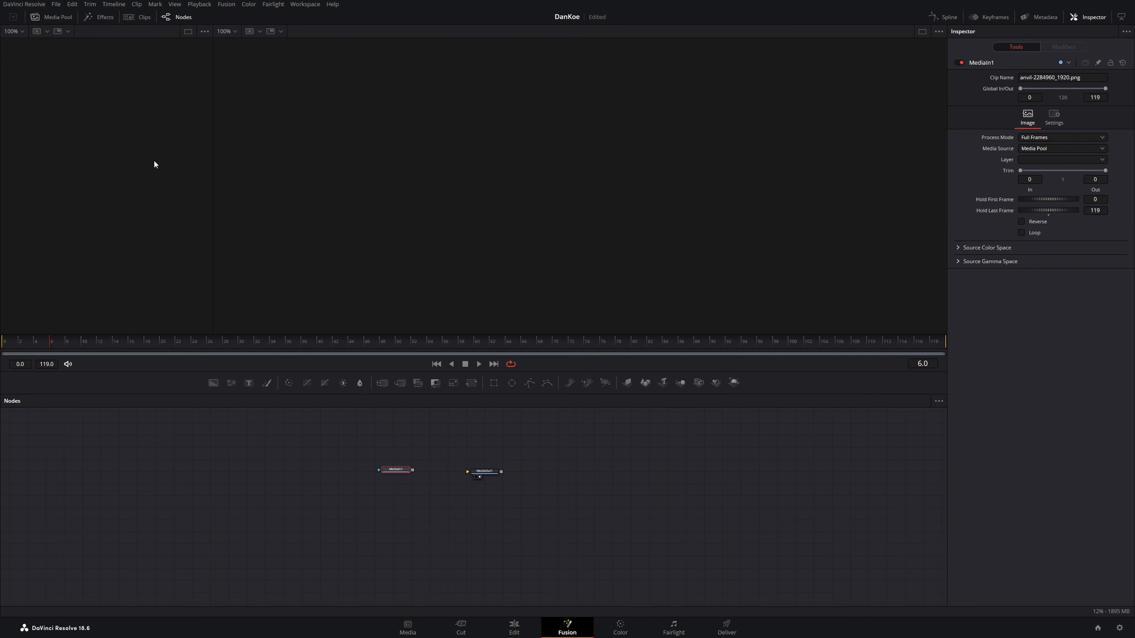
# - Duplicate the anvil image node, delete the automatically added merge and space the two image nodes apart
pyautogui.moveTo(396, 472); pyautogui.dragTo(292, 450)
pyautogui.hotkey('ctrl', 'v')
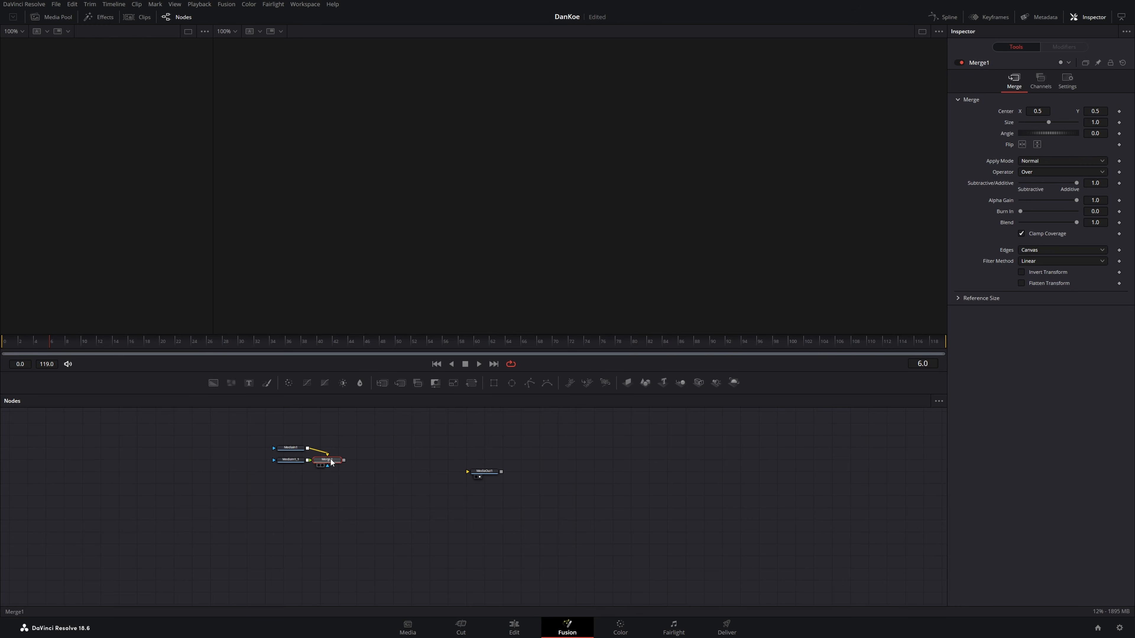
pyautogui.press('Delete')
pyautogui.moveTo(318, 496); pyautogui.dragTo(330, 468)
# - Chain a MultiMerge node and a Merge node into MediaOut1, leaving room for them in the node graph
pyautogui.scroll(4, 332, 455)
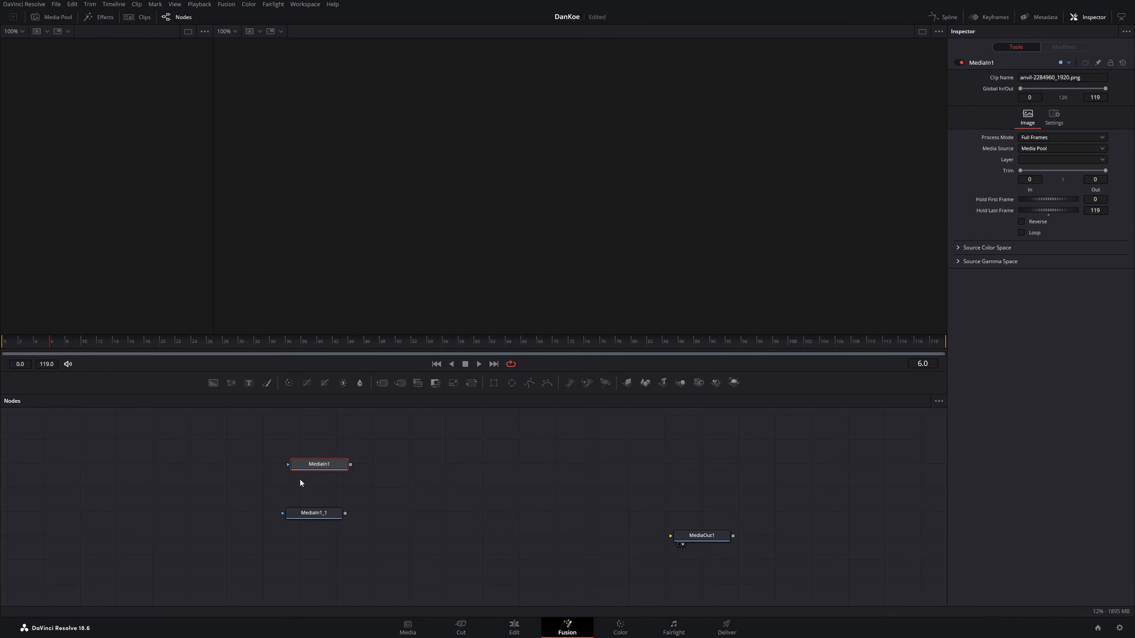
pyautogui.moveTo(400, 383); pyautogui.dragTo(588, 536)
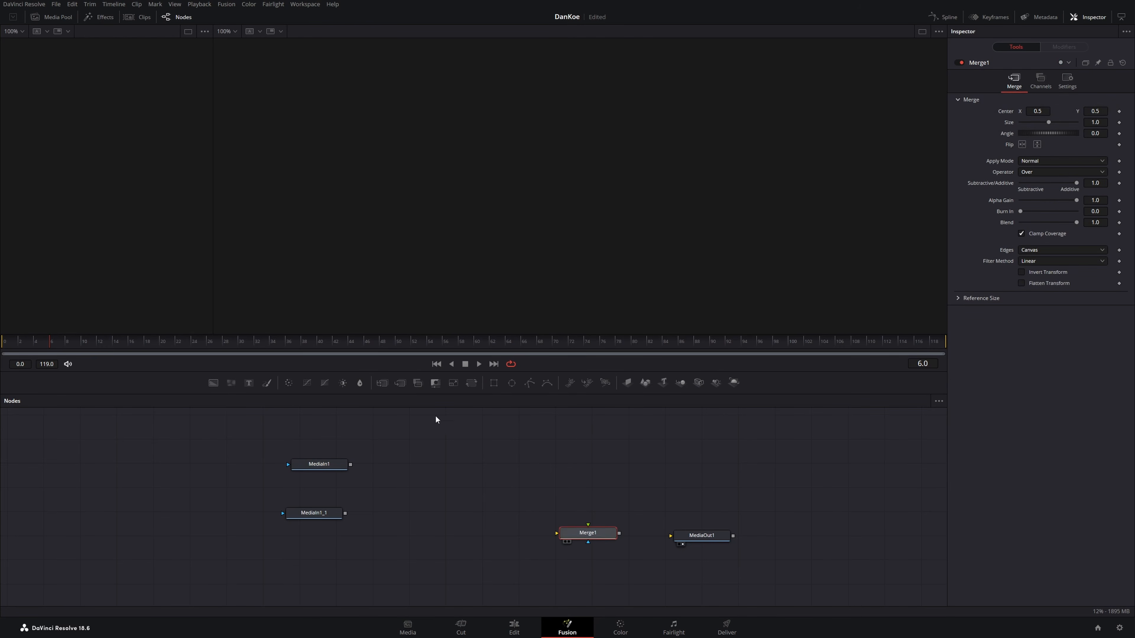
pyautogui.moveTo(484, 533); pyautogui.dragTo(728, 535)
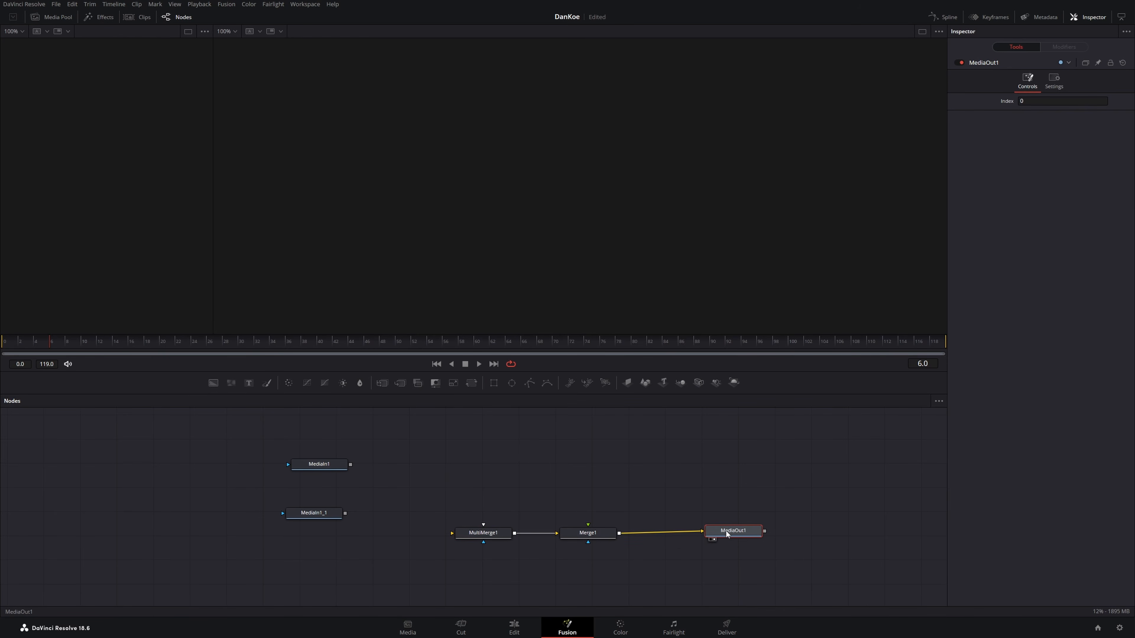
# - Connect a Background node with alpha 0.0 to the Merge node and place it just below
pyautogui.scroll(-1, 500, 477)
pyautogui.moveTo(212, 383); pyautogui.dragTo(518, 573)
pyautogui.moveTo(549, 572); pyautogui.dragTo(590, 518)
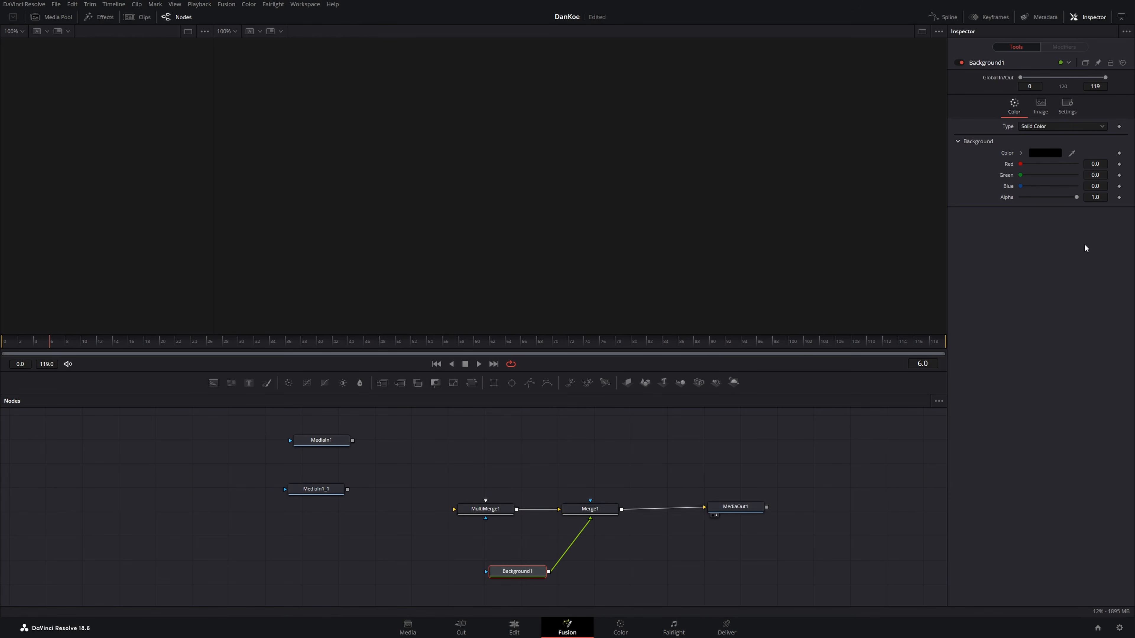
pyautogui.moveTo(1077, 196); pyautogui.dragTo(1020, 198)
pyautogui.moveTo(514, 575); pyautogui.dragTo(586, 543)
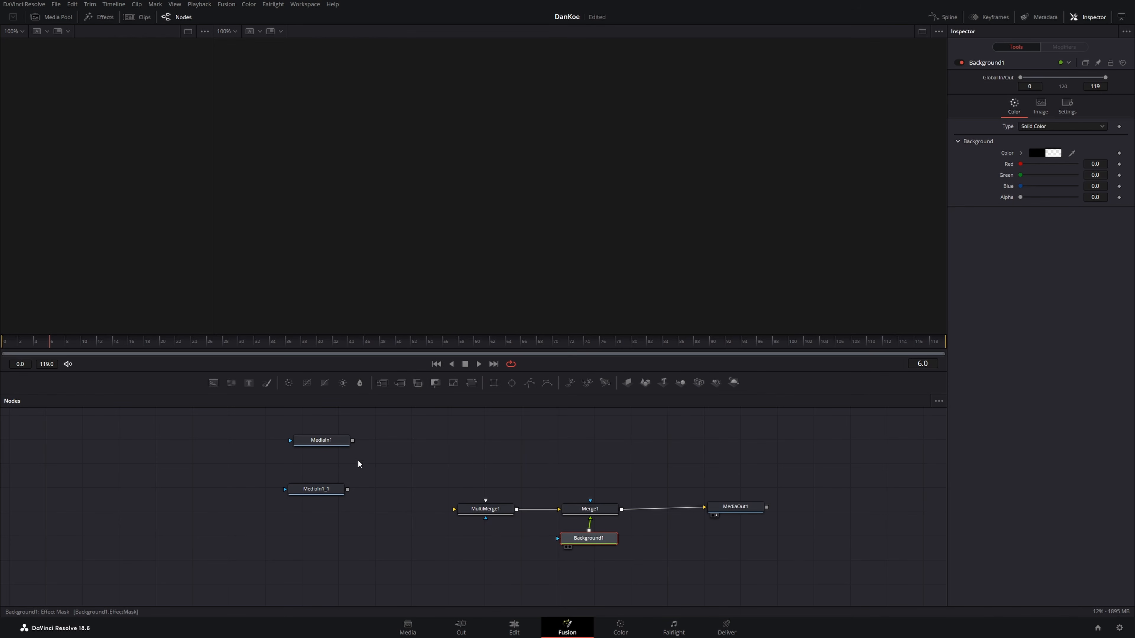
# - Connect both anvil image nodes to the MultiMerge node and rearrange the node graph
pyautogui.moveTo(353, 441); pyautogui.dragTo(454, 509)
pyautogui.moveTo(347, 490); pyautogui.dragTo(460, 510)
pyautogui.moveTo(456, 449); pyautogui.dragTo(550, 468)
pyautogui.moveTo(415, 463); pyautogui.dragTo(416, 456)
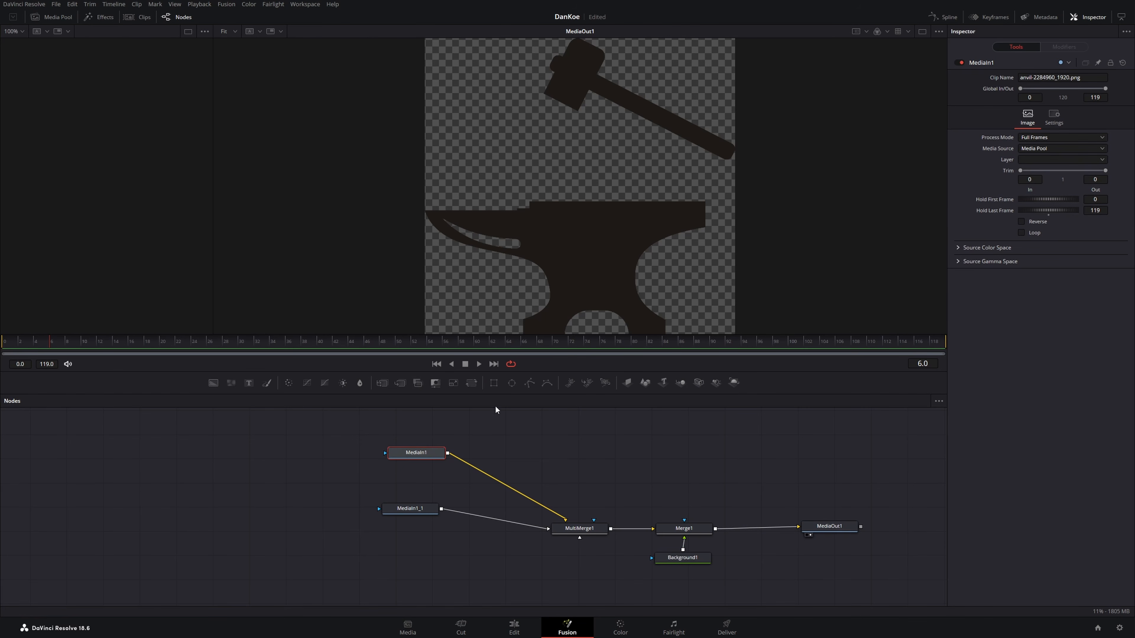
# - Add a Polygon mask to MediaIn1 and draw a closed outline around the hammer, leaving the anvil outside it
pyautogui.moveTo(483, 412); pyautogui.dragTo(386, 454)
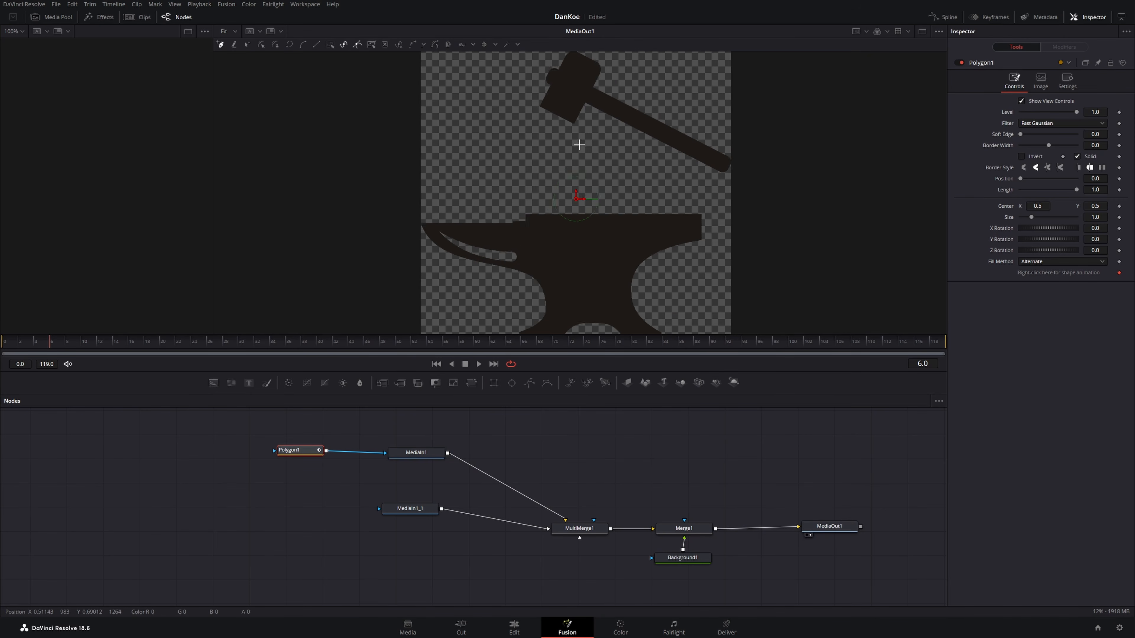
pyautogui.scroll(-2, 581, 137)
pyautogui.click(549, 127)
pyautogui.click(506, 170)
pyautogui.click(496, 213)
pyautogui.moveTo(550, 231); pyautogui.dragTo(623, 254)
pyautogui.click(706, 279)
pyautogui.click(721, 256)
pyautogui.click(664, 211)
pyautogui.moveTo(619, 179); pyautogui.dragTo(596, 163)
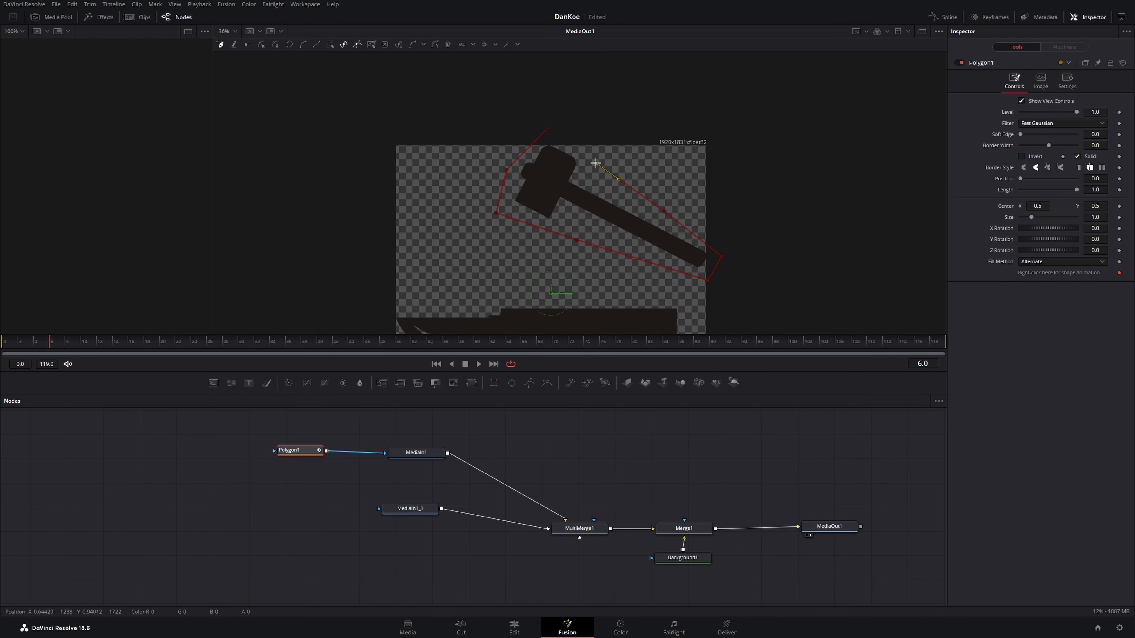
pyautogui.click(549, 128)
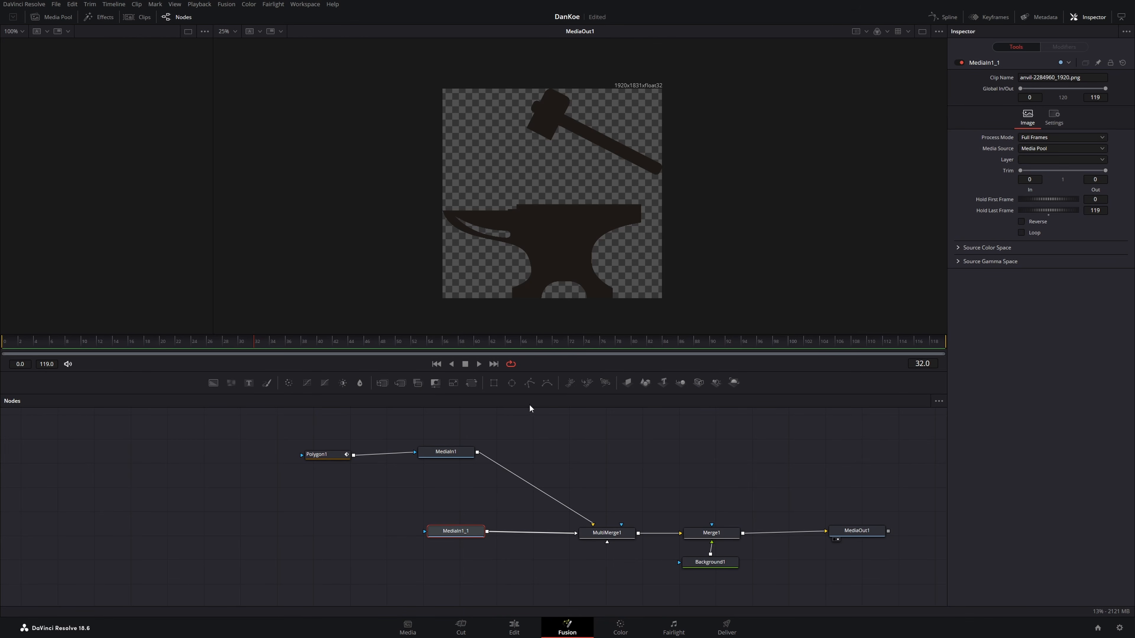
# - Add a Polygon mask to MediaIn1_1 and draw a closed outline around the anvil only
pyautogui.moveTo(527, 385); pyautogui.dragTo(467, 542)
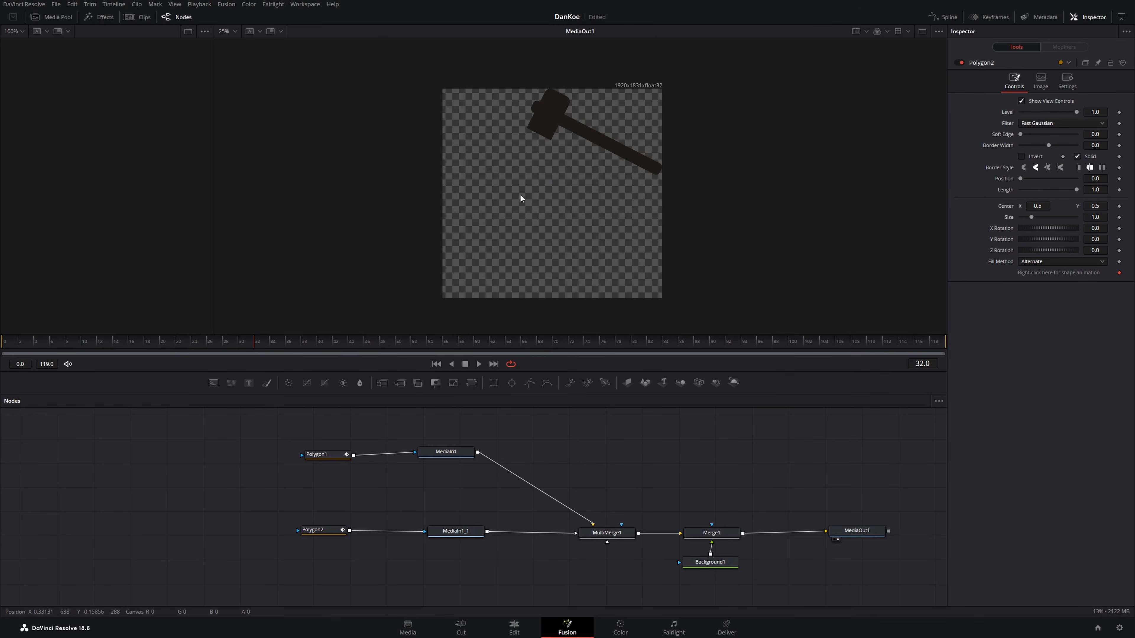
pyautogui.click(318, 530)
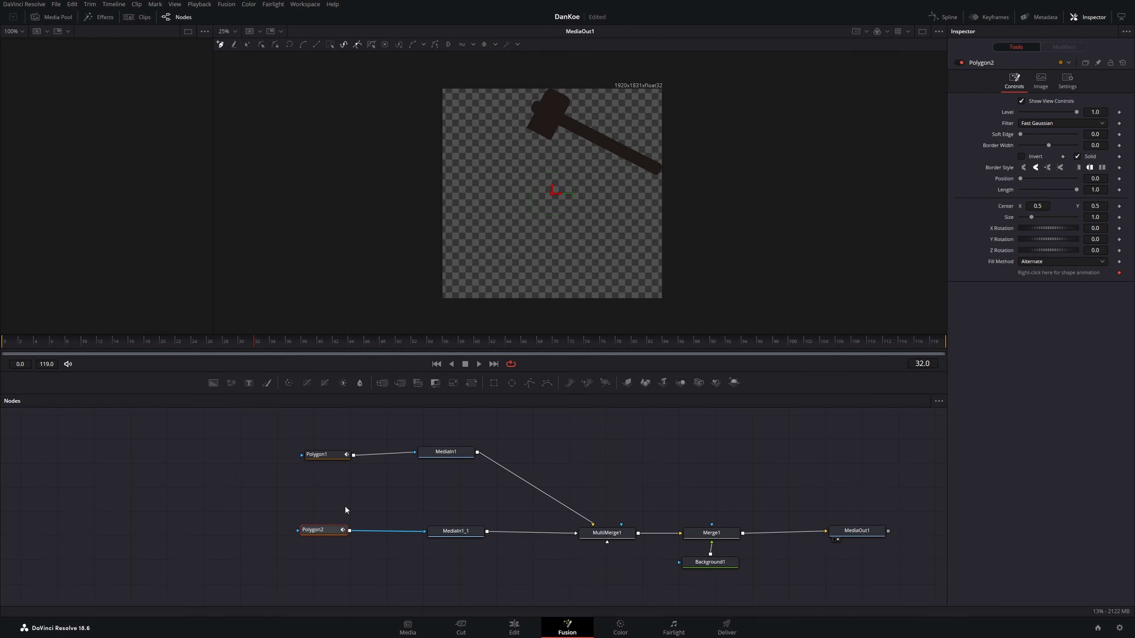
pyautogui.click(397, 206)
pyautogui.click(403, 320)
pyautogui.click(610, 316)
pyautogui.click(714, 314)
pyautogui.click(687, 191)
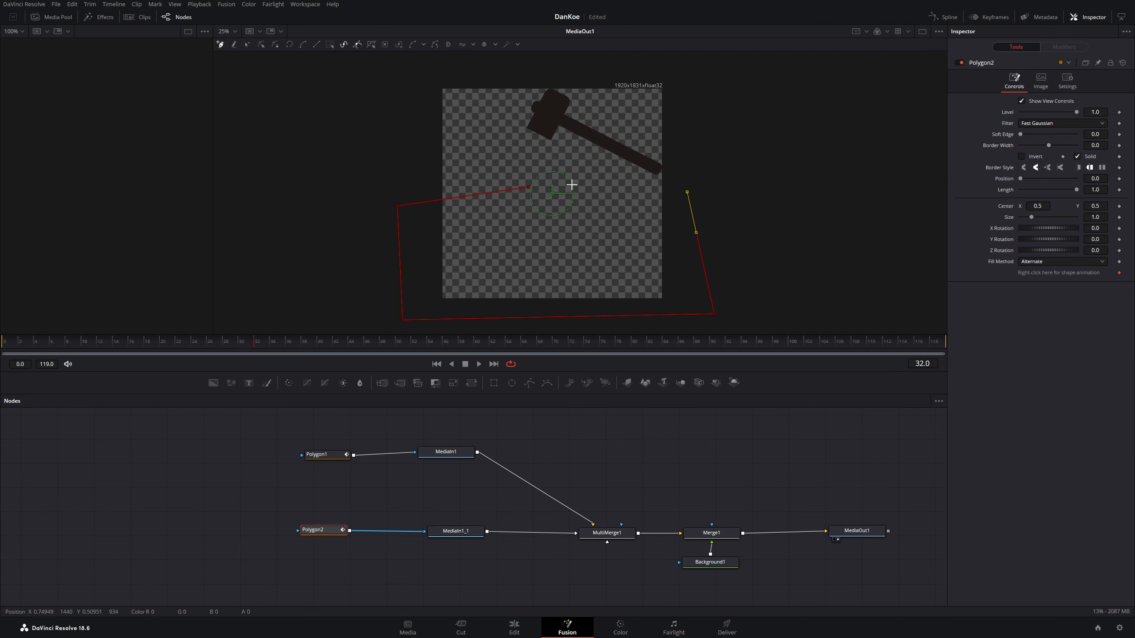
pyautogui.click(529, 187)
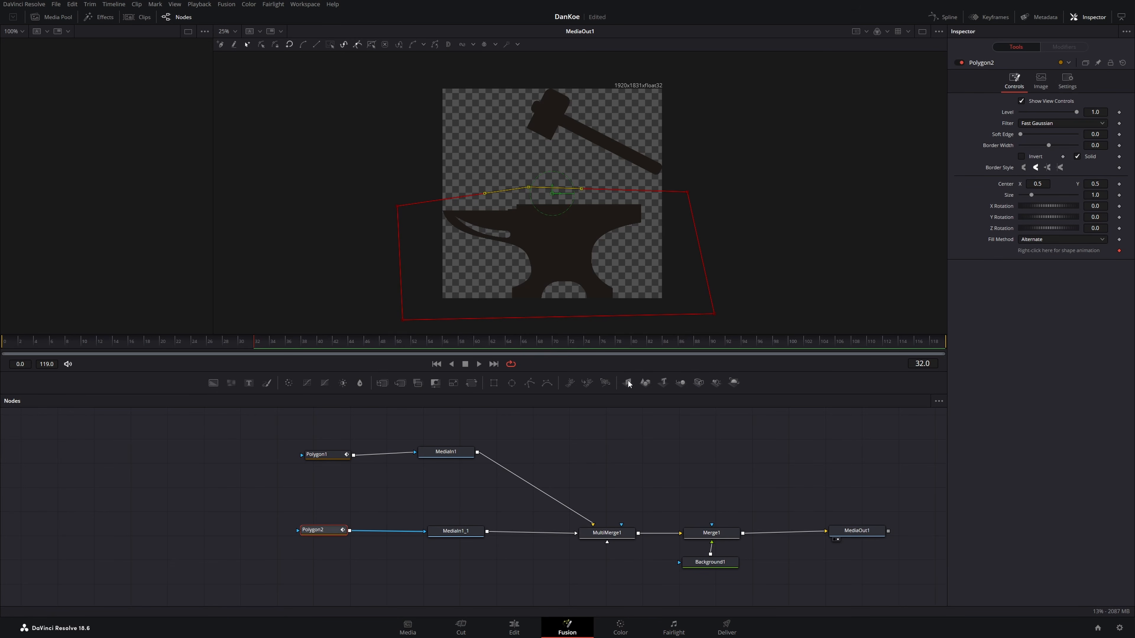
# - Rearrange the polygon, image and MultiMerge nodes into a compact group, leaving room before Merge1
pyautogui.moveTo(619, 484); pyautogui.dragTo(563, 481)
pyautogui.moveTo(388, 456); pyautogui.dragTo(343, 459)
pyautogui.moveTo(268, 530); pyautogui.dragTo(274, 478)
pyautogui.moveTo(390, 532); pyautogui.dragTo(337, 480)
pyautogui.moveTo(550, 535); pyautogui.dragTo(420, 460)
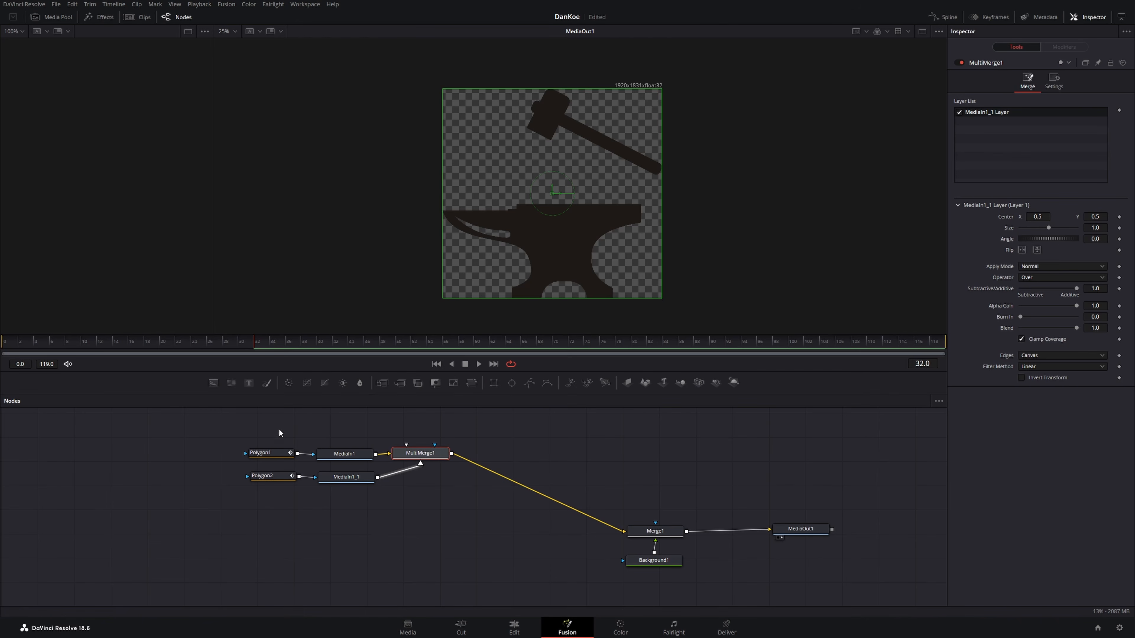
# - Insert a white Background node before Merge1, using the MultiMerge output as its mask to recolor the hammer and anvil
pyautogui.moveTo(214, 383); pyautogui.dragTo(538, 456)
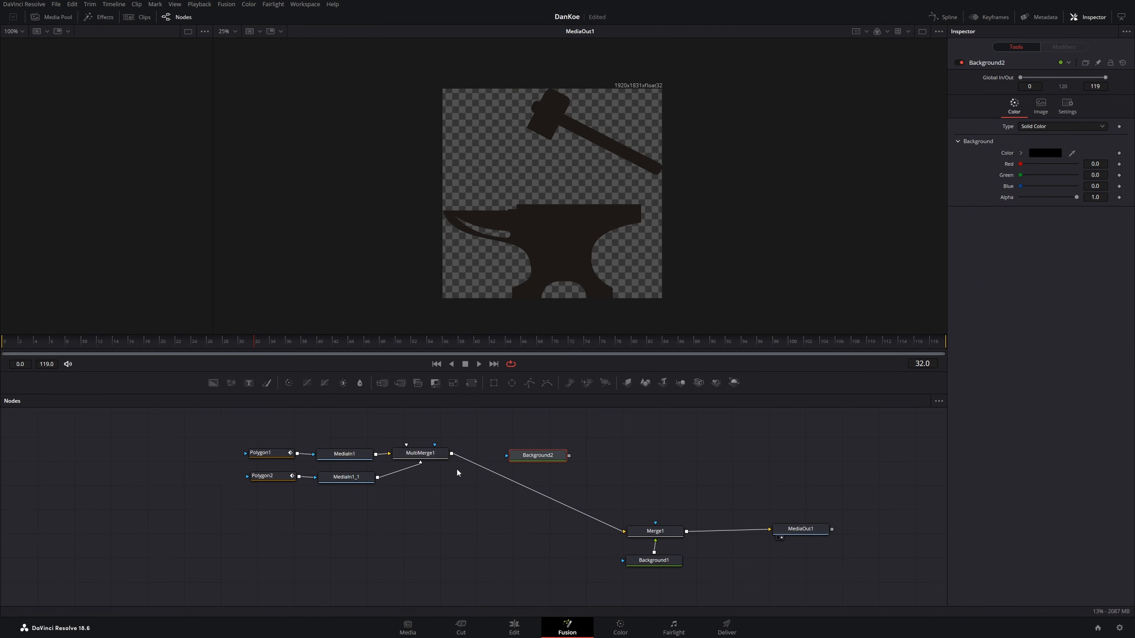
pyautogui.moveTo(451, 454); pyautogui.dragTo(623, 532)
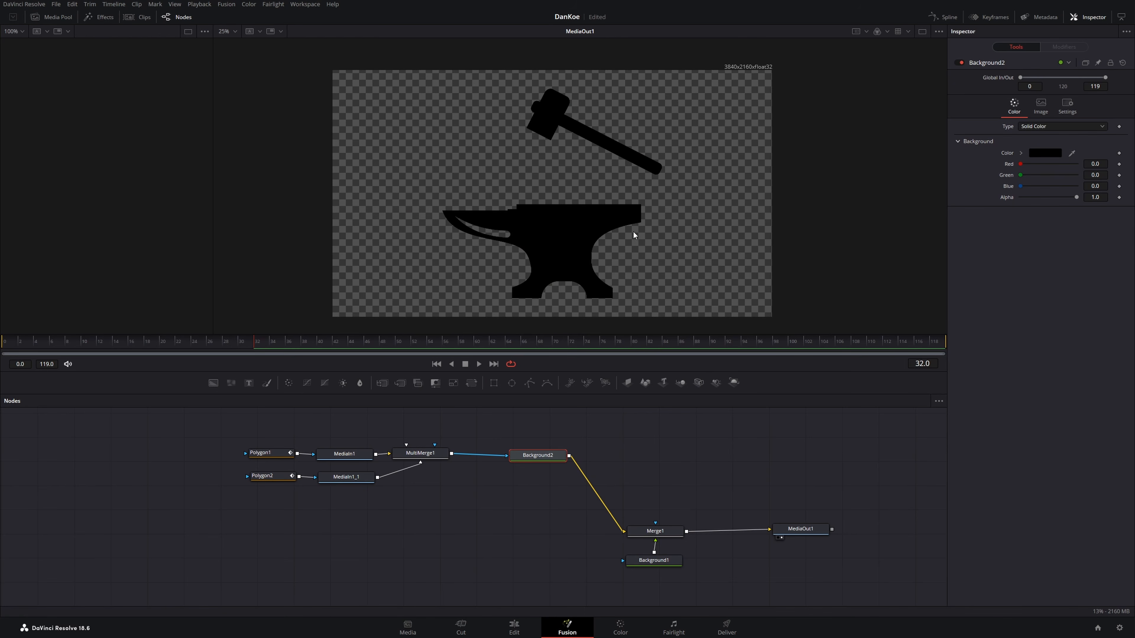
pyautogui.moveTo(990, 284); pyautogui.dragTo(1001, 223)
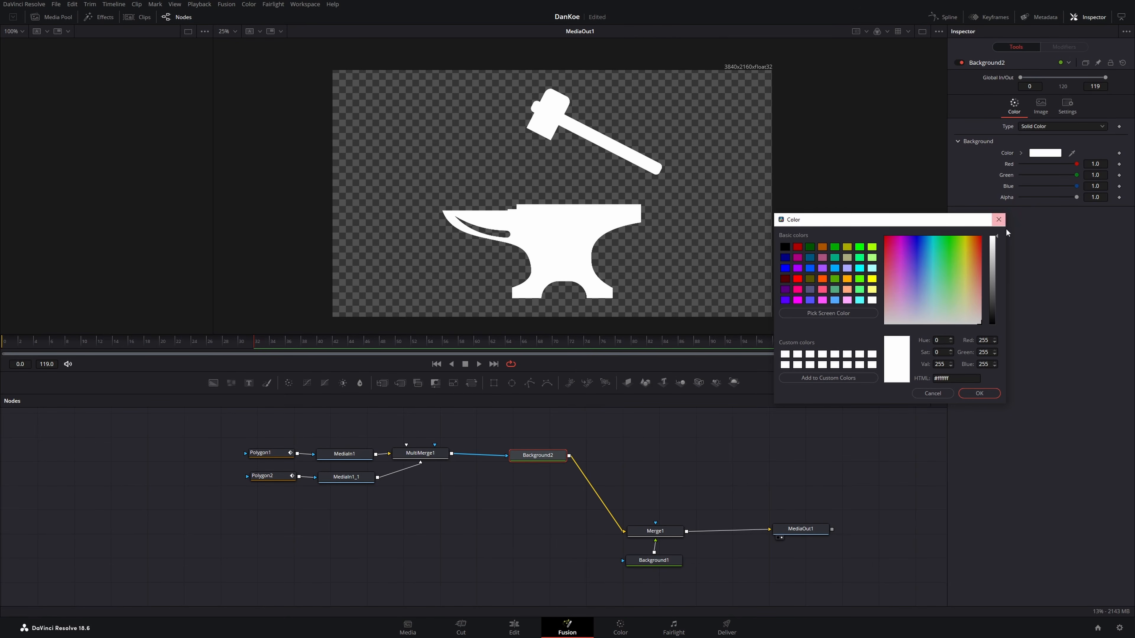
pyautogui.click(979, 394)
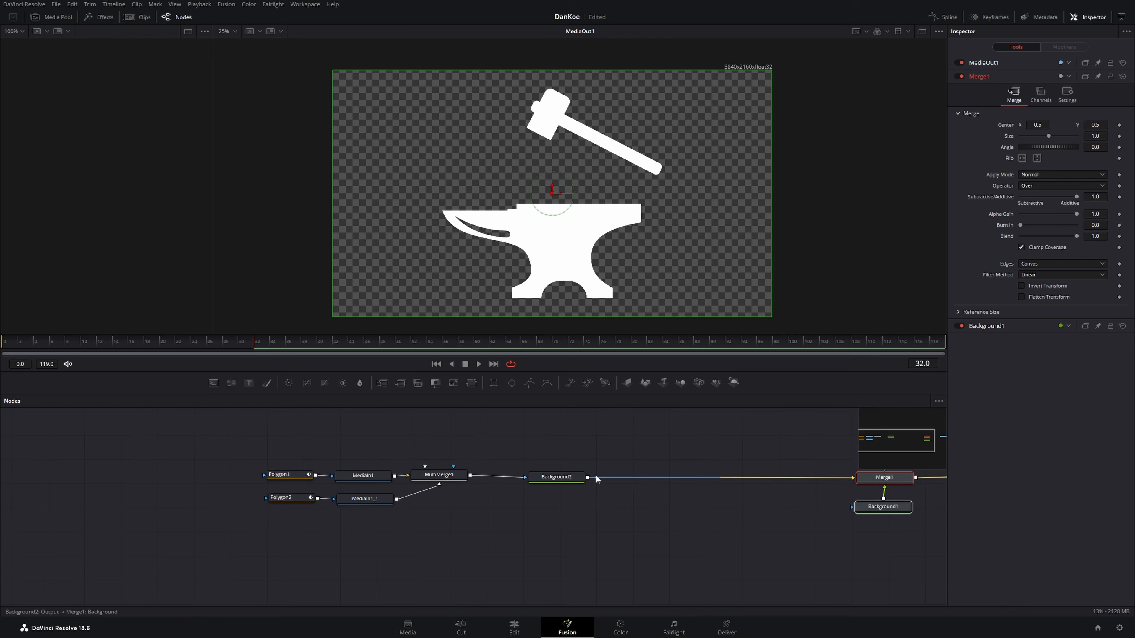
# - Insert a Soft Glow node between Background2 and Merge1 and reduce its gain to 1.024
pyautogui.hscroll(5, 500, 471)
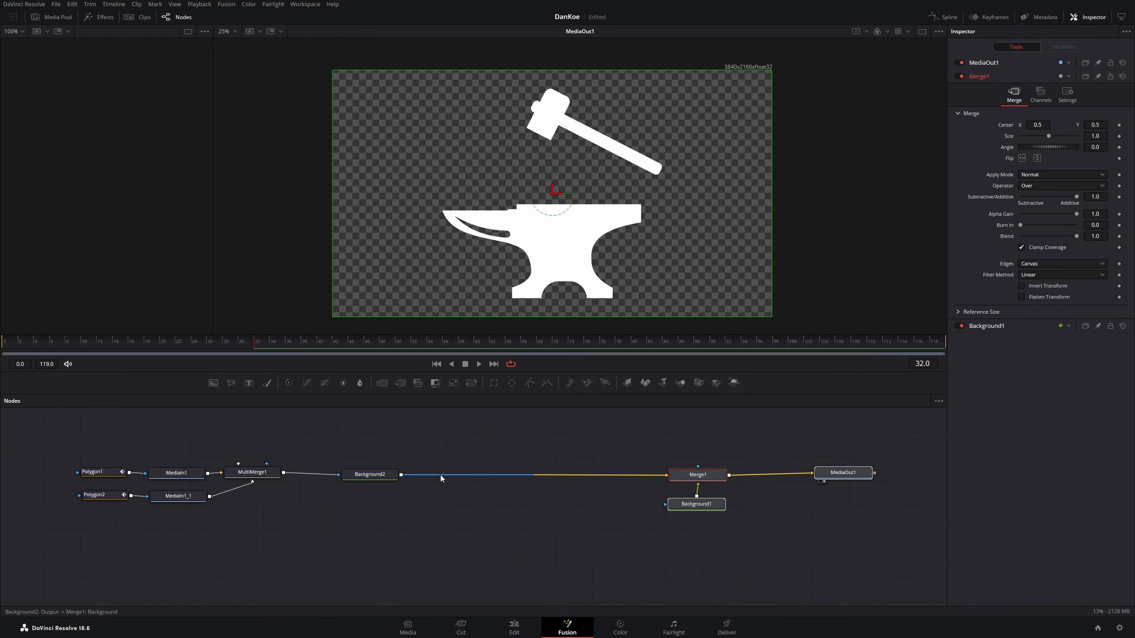
pyautogui.click(447, 501)
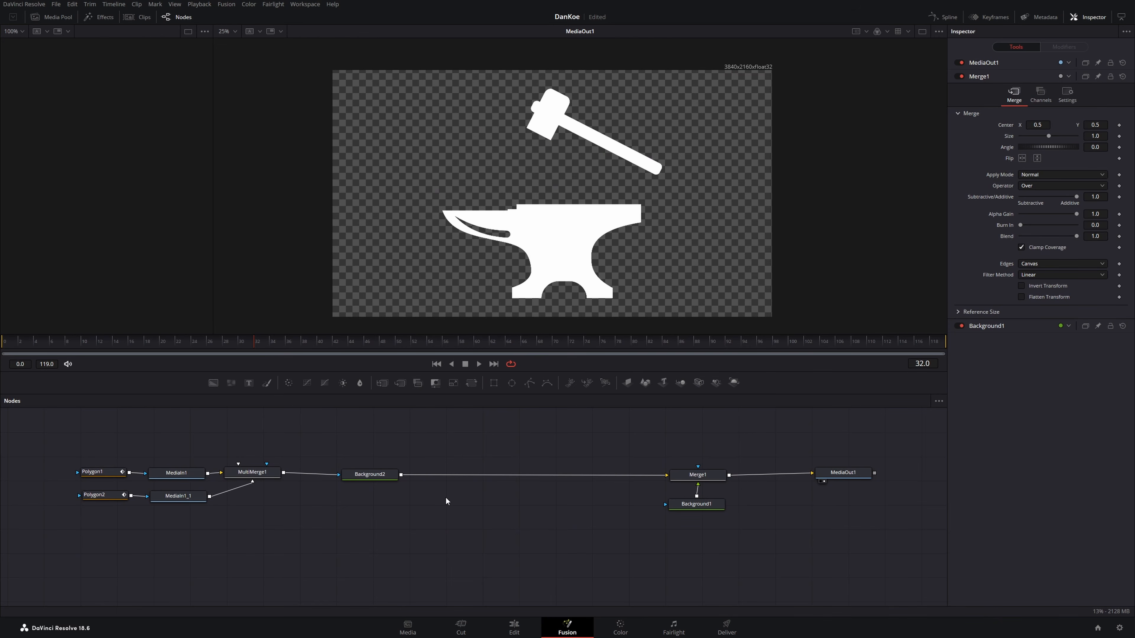
pyautogui.hotkey('shift', 'space')
pyautogui.write('soft')
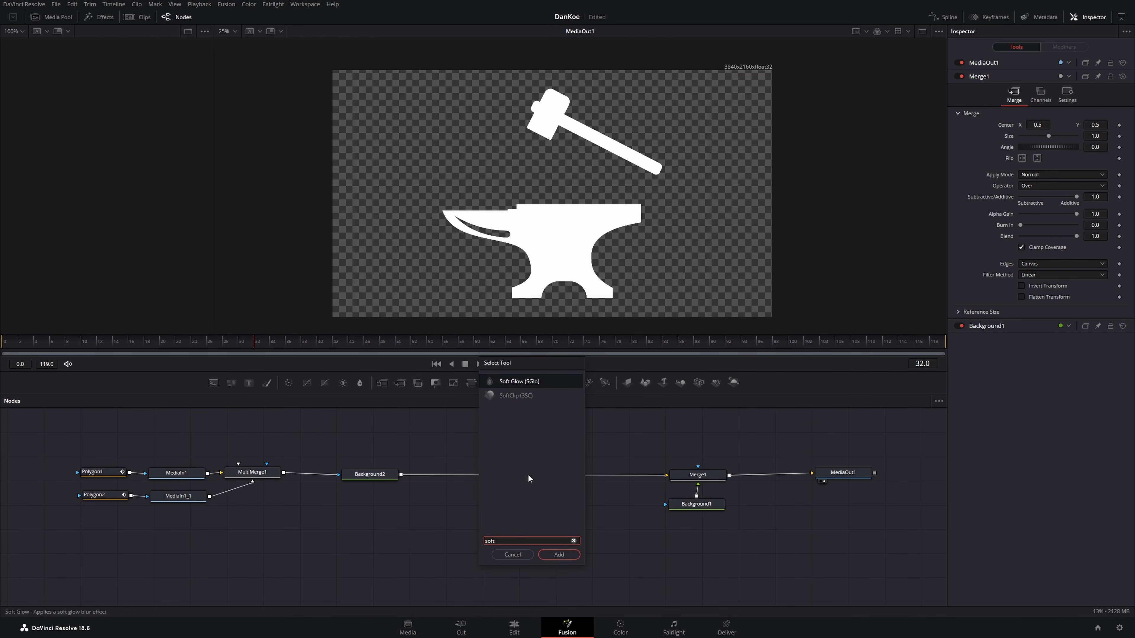
pyautogui.click(559, 555)
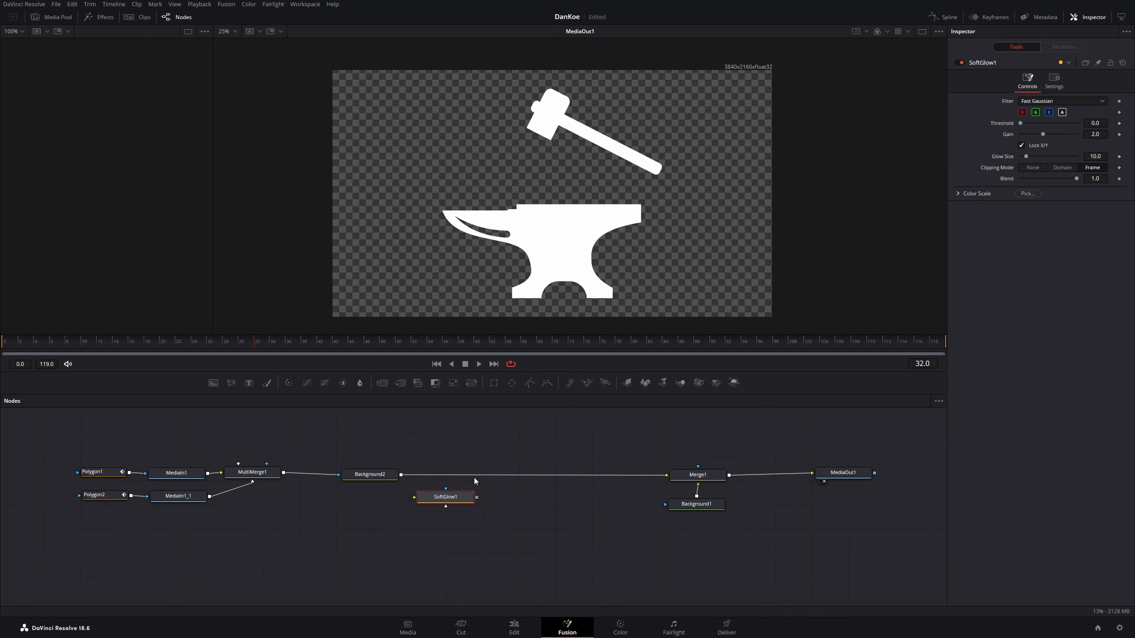
pyautogui.moveTo(440, 497); pyautogui.dragTo(476, 476)
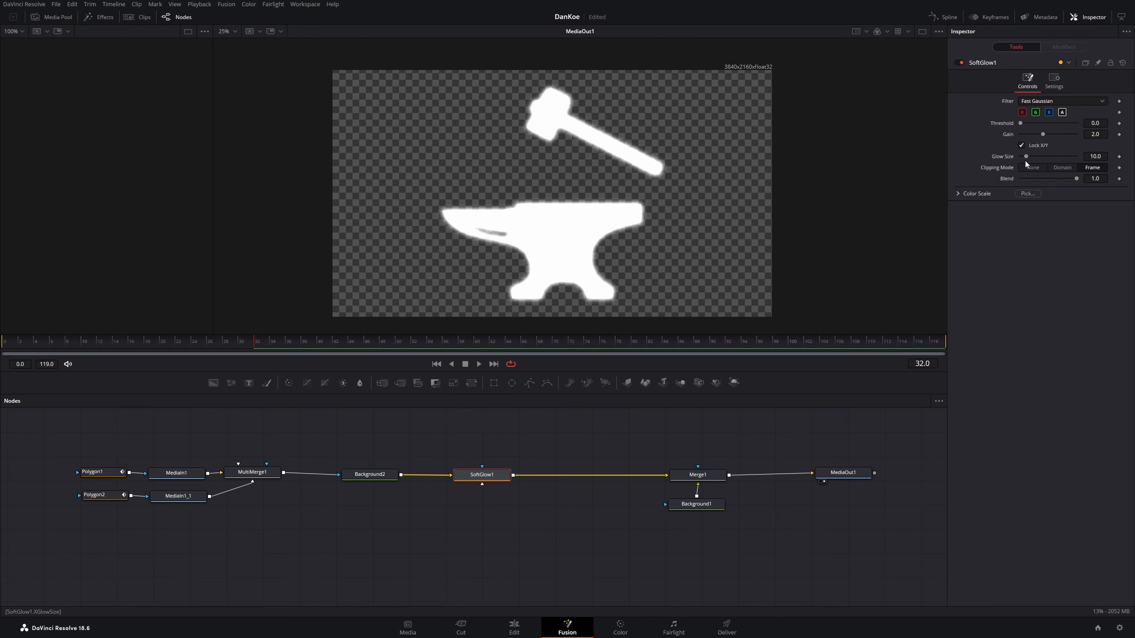
pyautogui.moveTo(1042, 135); pyautogui.dragTo(1030, 136)
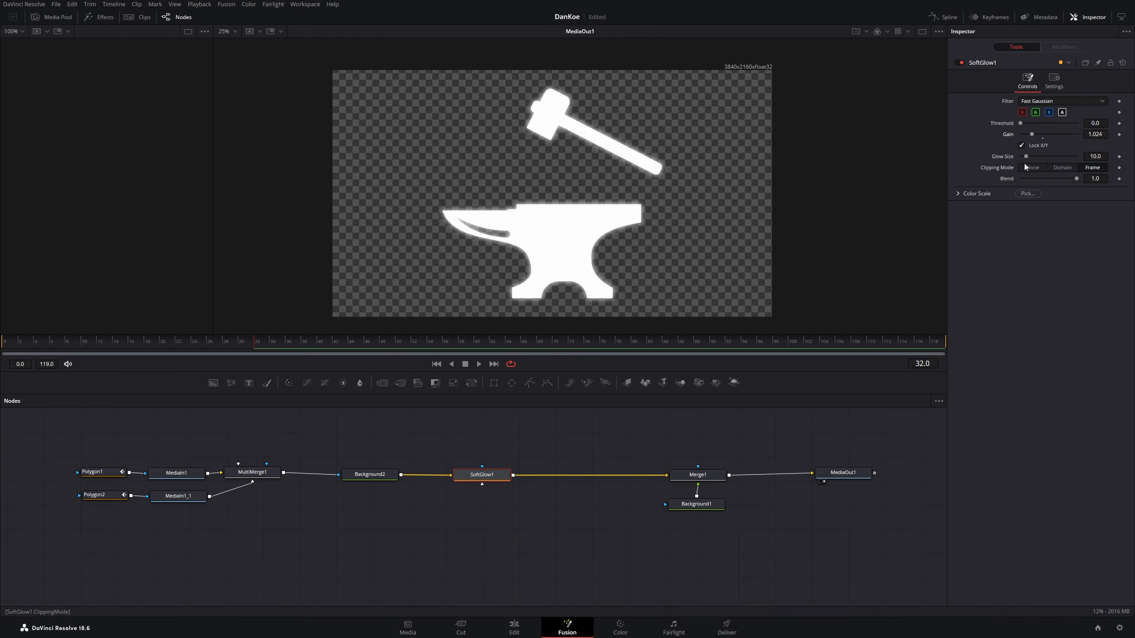
# - Spread out the hammer and anvil branches and insert a Transform node between MediaIn1 and MultiMerge1
pyautogui.moveTo(446, 522); pyautogui.dragTo(470, 562)
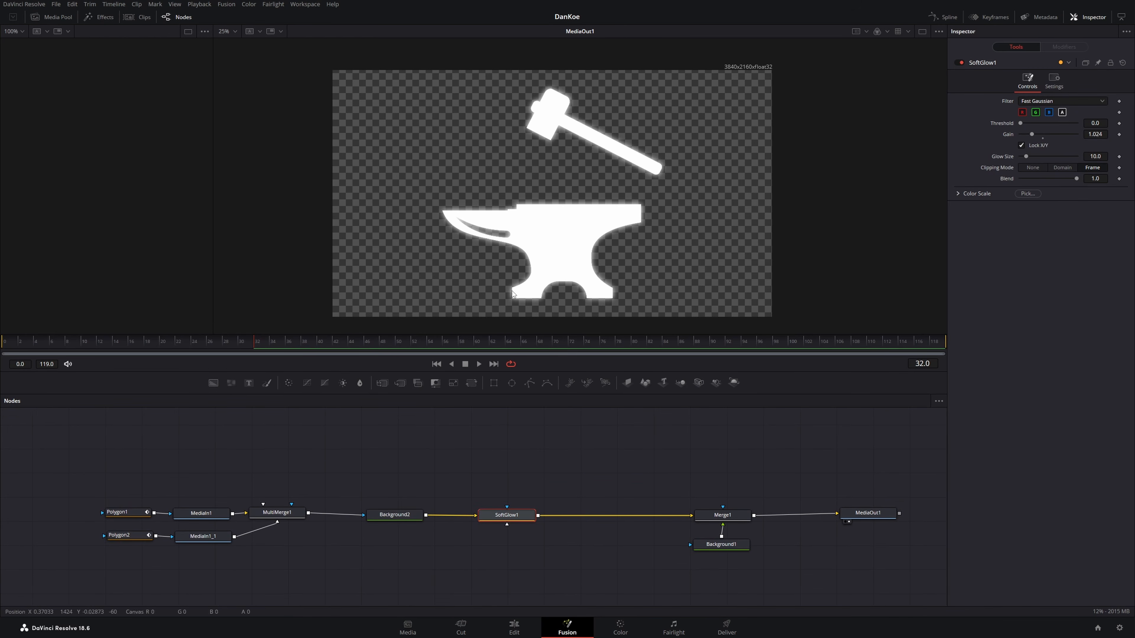
pyautogui.moveTo(294, 485); pyautogui.dragTo(327, 484)
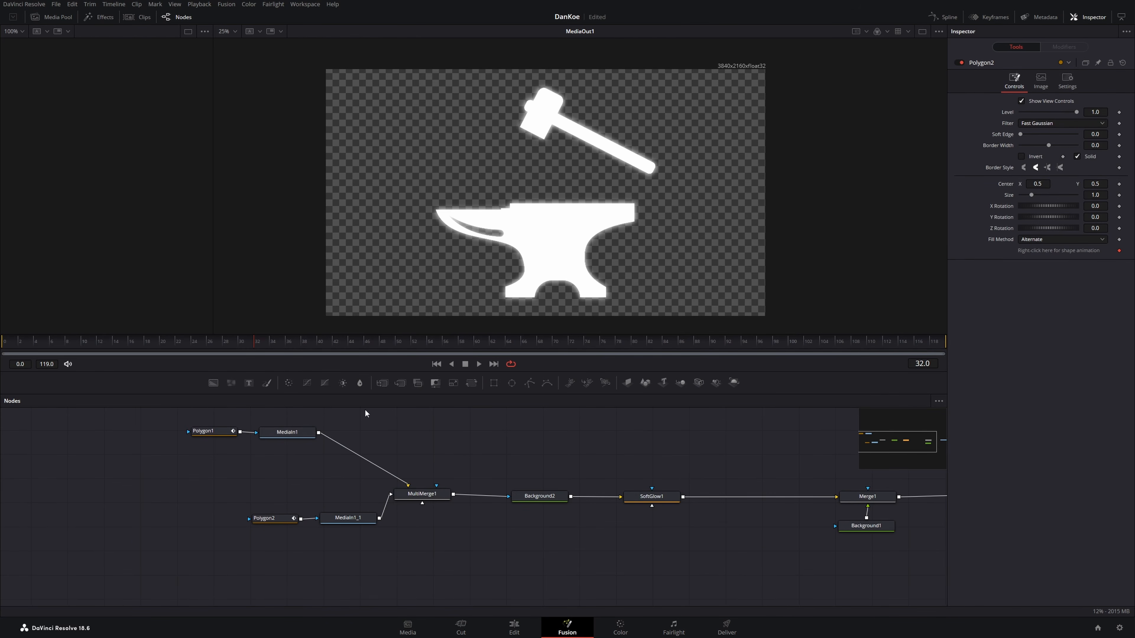
pyautogui.click(295, 434)
pyautogui.moveTo(469, 383); pyautogui.dragTo(401, 437)
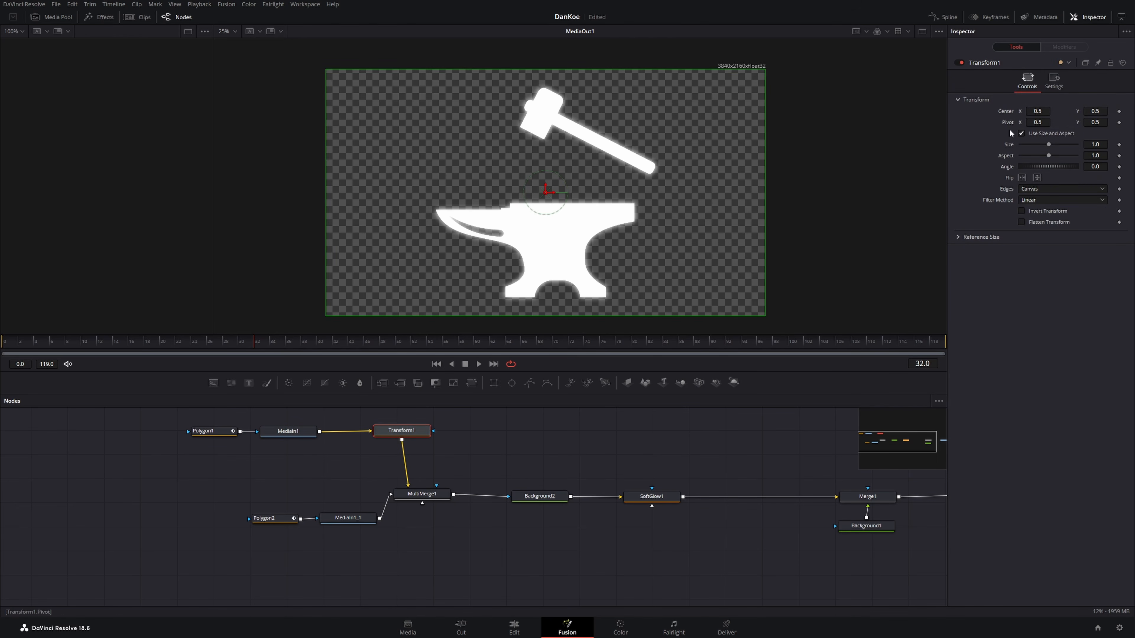
# - Move the hammer Transform's pivot to the end of the handle at X 0.876107, Y 0.744165, and try an angle of 10.4
pyautogui.moveTo(1032, 123); pyautogui.dragTo(1133, 123)
pyautogui.moveTo(658, 193); pyautogui.dragTo(716, 135)
pyautogui.moveTo(1045, 165)
pyautogui.mouseDown()
pyautogui.moveTo(1055, 165)
pyautogui.moveTo(1042, 172)
pyautogui.mouseUp()
# - Make room after MultiMerge1, insert a second Transform node before Background2 and set its size to 0.634
pyautogui.moveTo(463, 539); pyautogui.dragTo(195, 413)
pyautogui.moveTo(419, 495); pyautogui.dragTo(310, 499)
pyautogui.click(405, 474)
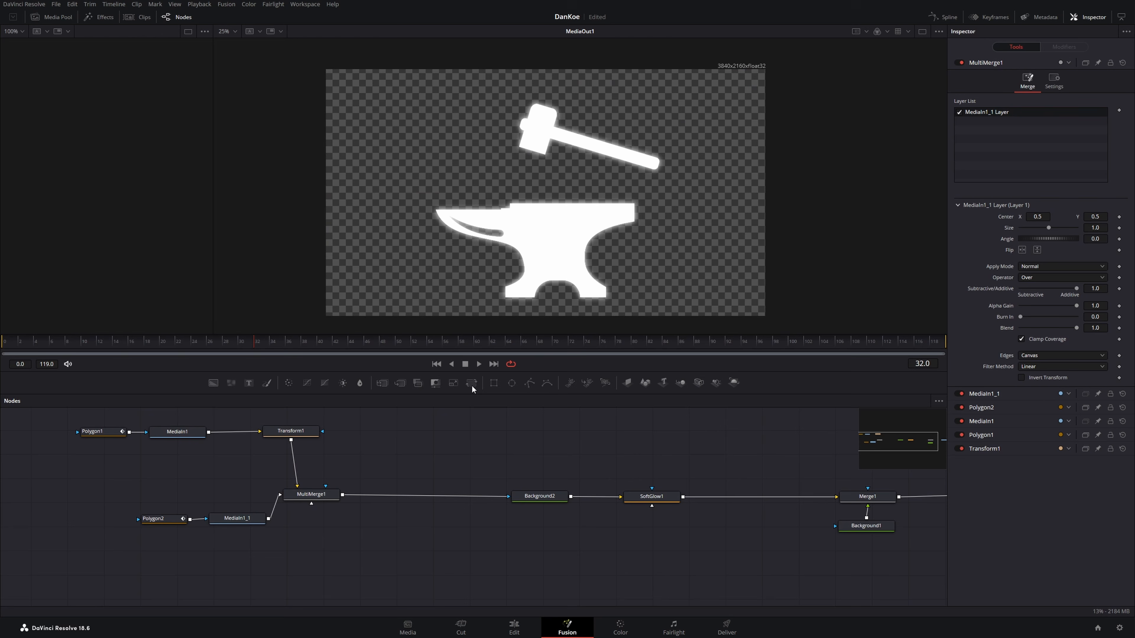
pyautogui.moveTo(465, 430); pyautogui.dragTo(405, 495)
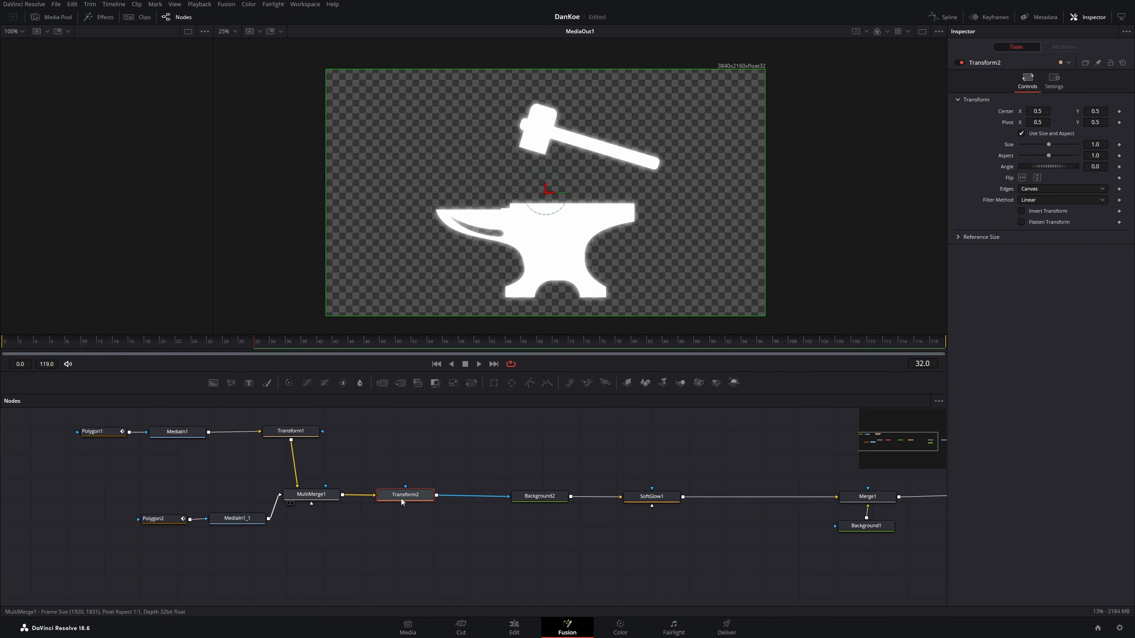
pyautogui.moveTo(1089, 144); pyautogui.dragTo(932, 160)
# - Reset the hammer Transform's angle to 0.0 and keyframe it at frame 0
pyautogui.moveTo(291, 433); pyautogui.dragTo(443, 438)
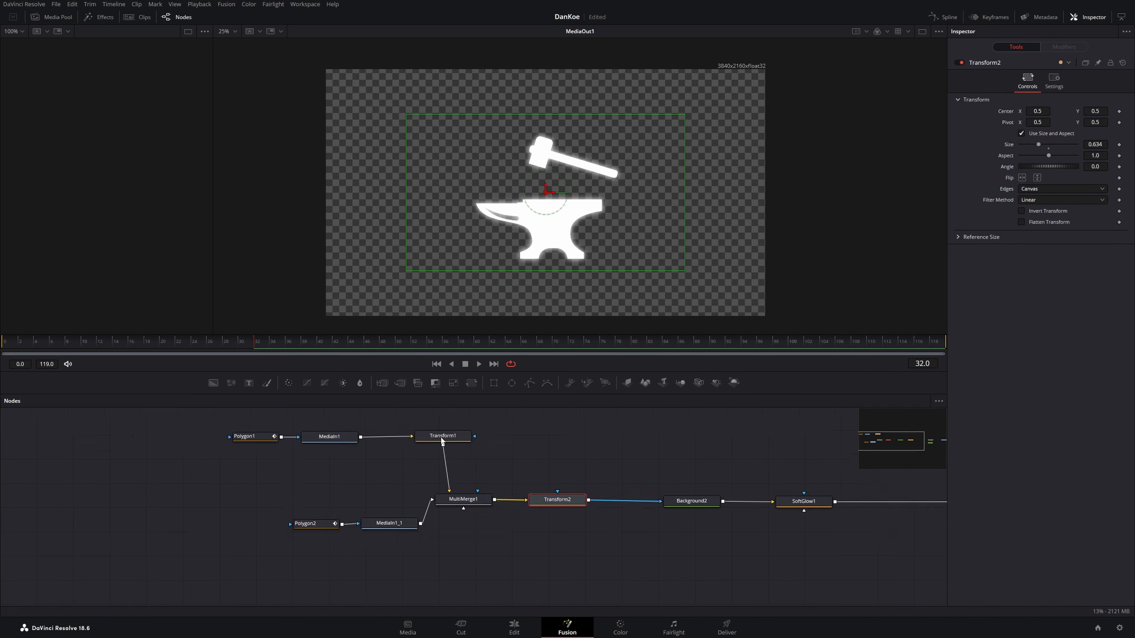
pyautogui.click(445, 438)
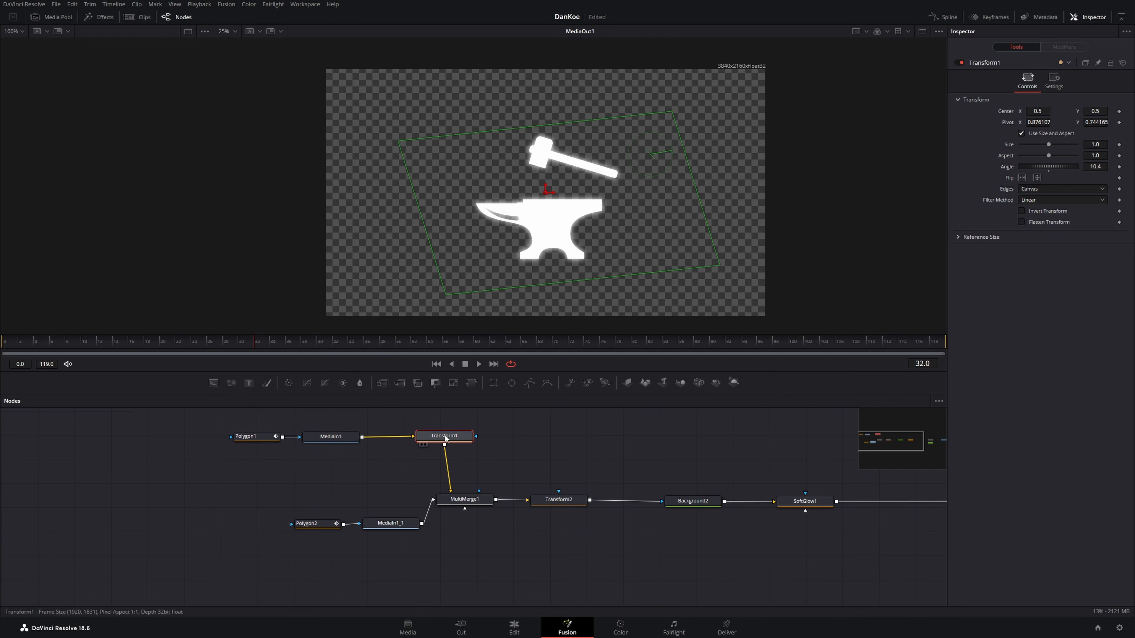
pyautogui.doubleClick(1048, 169)
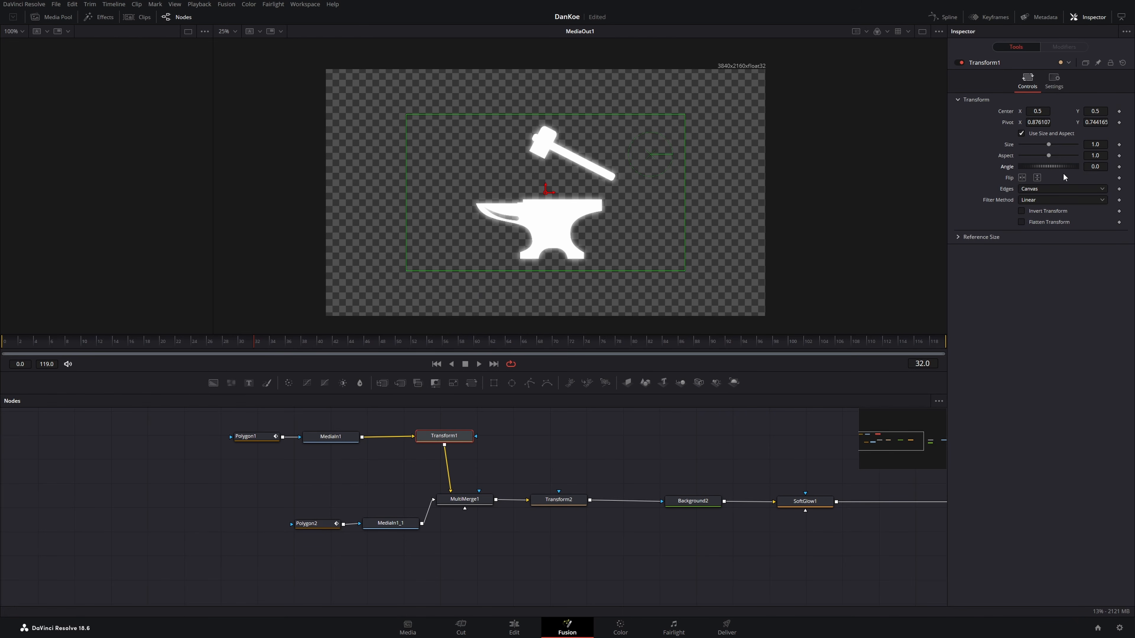
pyautogui.click(87, 344)
pyautogui.click(33, 344)
pyautogui.click(1120, 167)
# - Keyframe the hammer's angle at 49.6 on frame 4 and -5.2 on frame 12, saving the project in between
pyautogui.click(22, 343)
pyautogui.moveTo(1056, 166); pyautogui.dragTo(1067, 167)
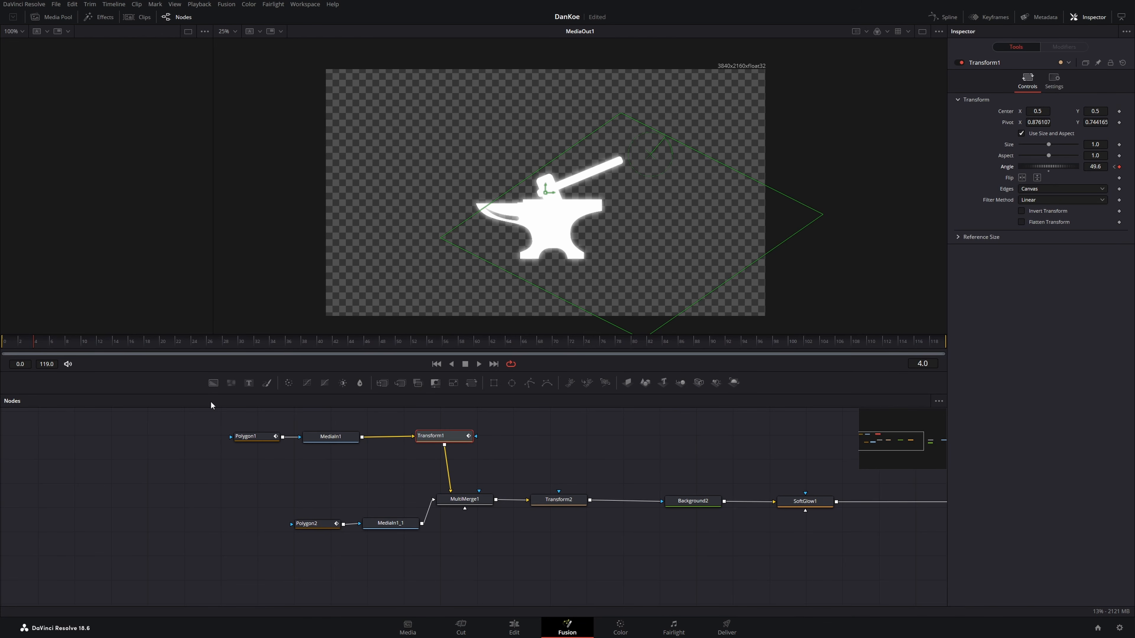
pyautogui.hotkey('ctrl', 's')
pyautogui.moveTo(53, 344); pyautogui.dragTo(102, 346)
pyautogui.moveTo(1052, 165); pyautogui.dragTo(1056, 168)
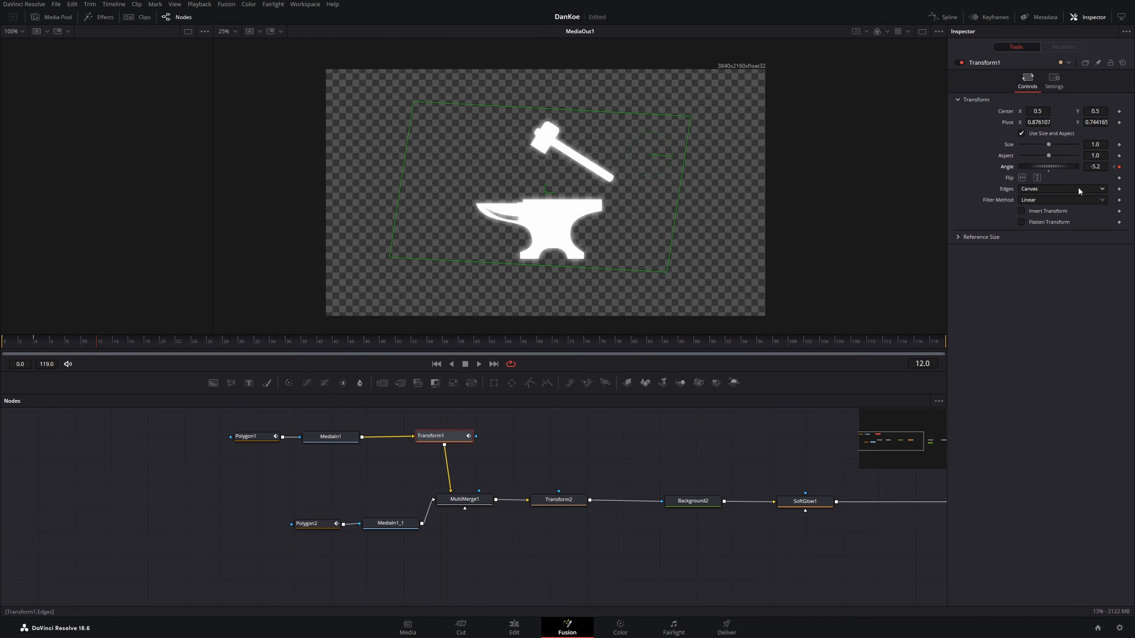
# - Play the hammer swing from the first frame and stop once it has been reviewed
pyautogui.click(436, 364)
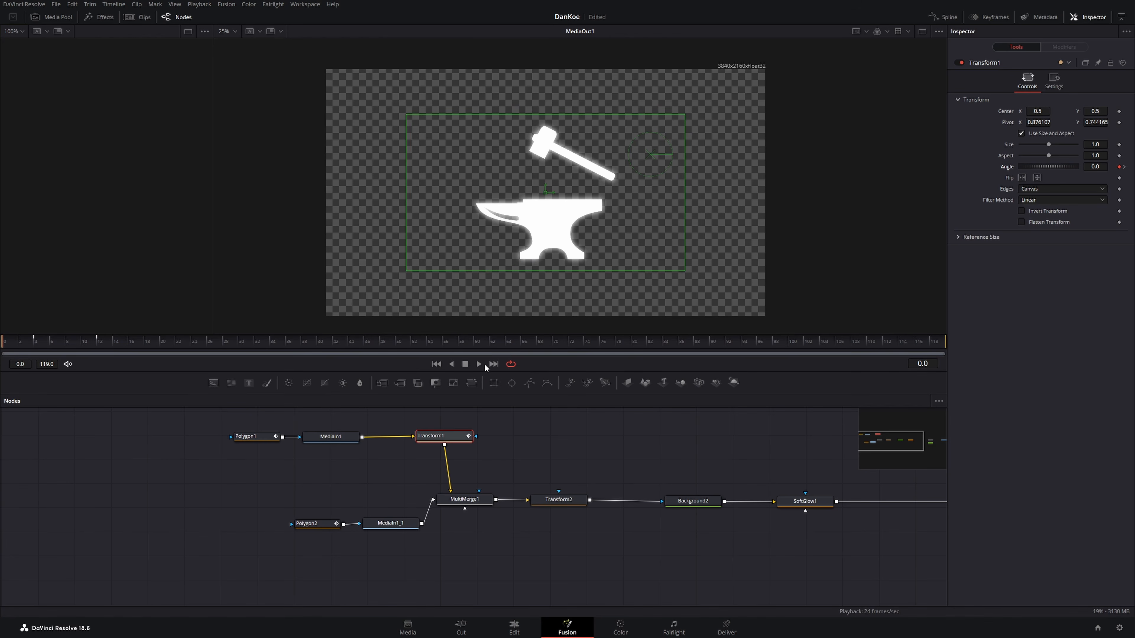
pyautogui.click(479, 364)
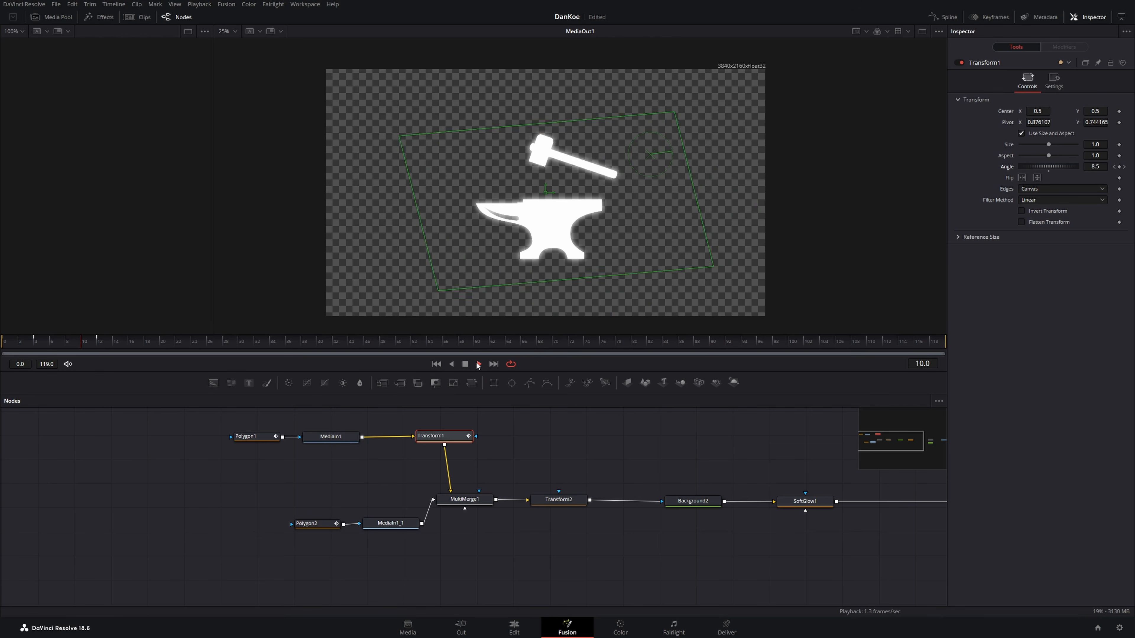
pyautogui.click(465, 366)
pyautogui.click(137, 345)
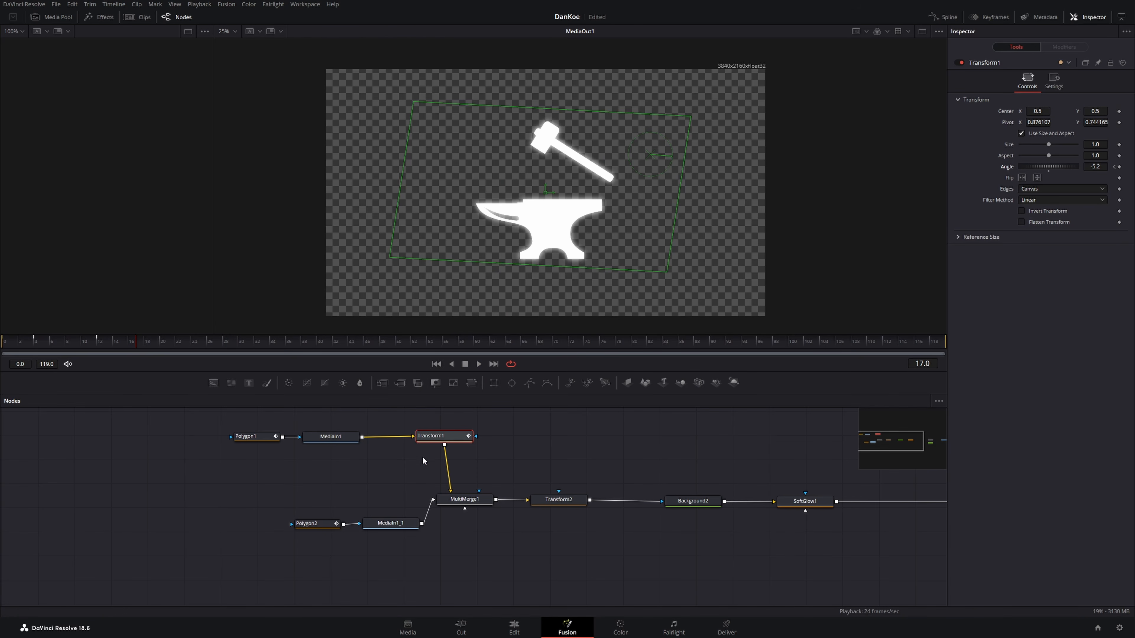
# - Display the hammer Transform's Angle curve in the Spline editor, fitted to show all its keyframes
pyautogui.click(943, 16)
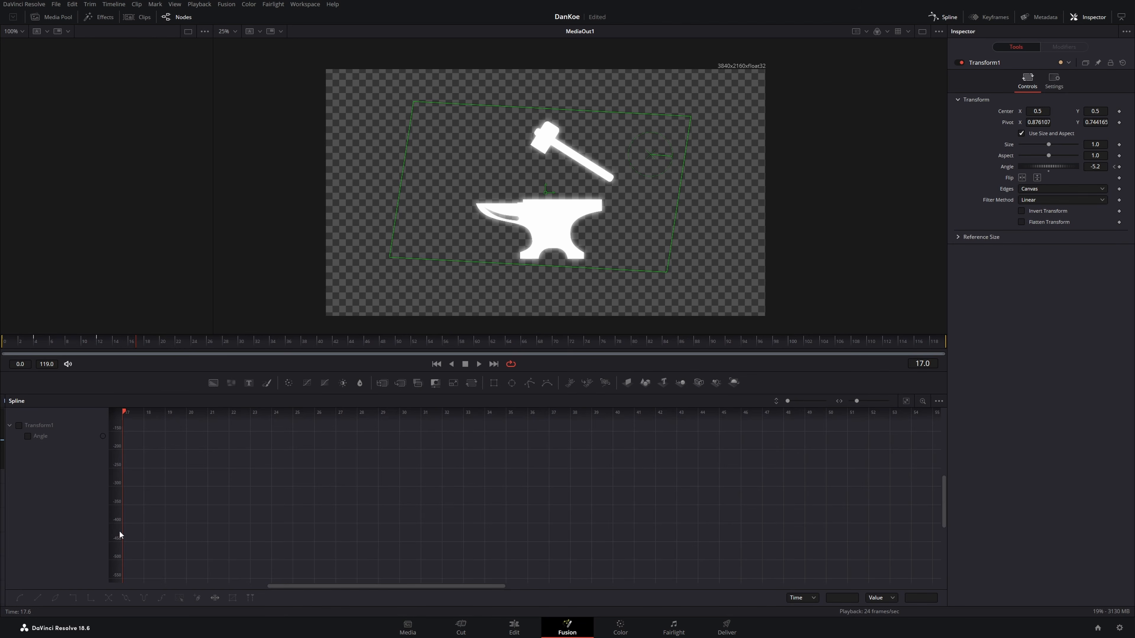
pyautogui.click(28, 438)
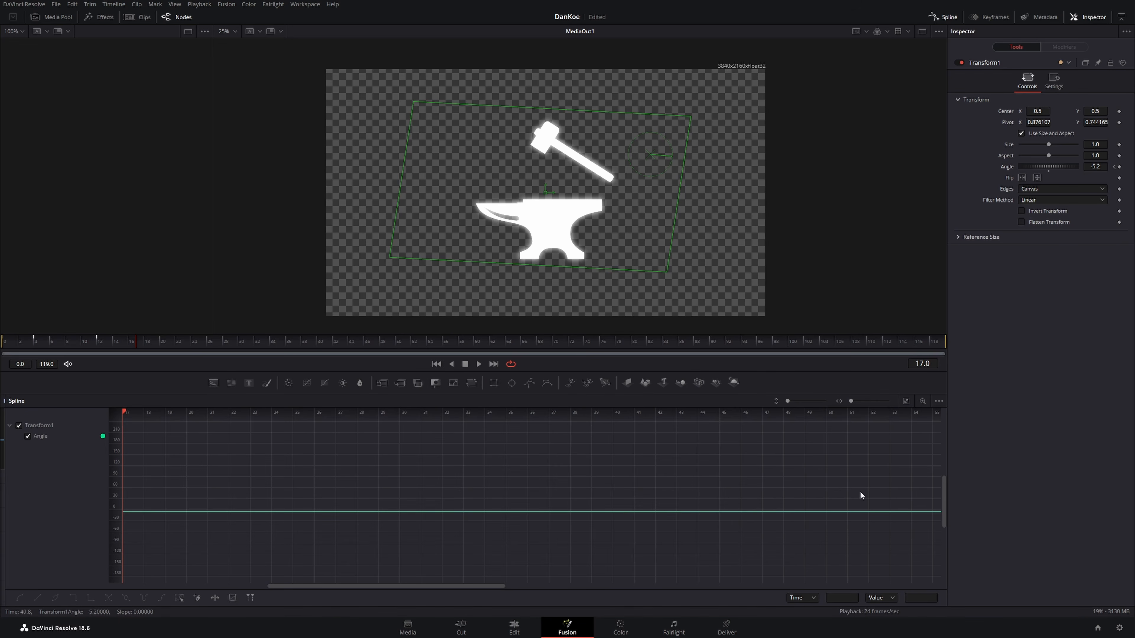
pyautogui.click(906, 401)
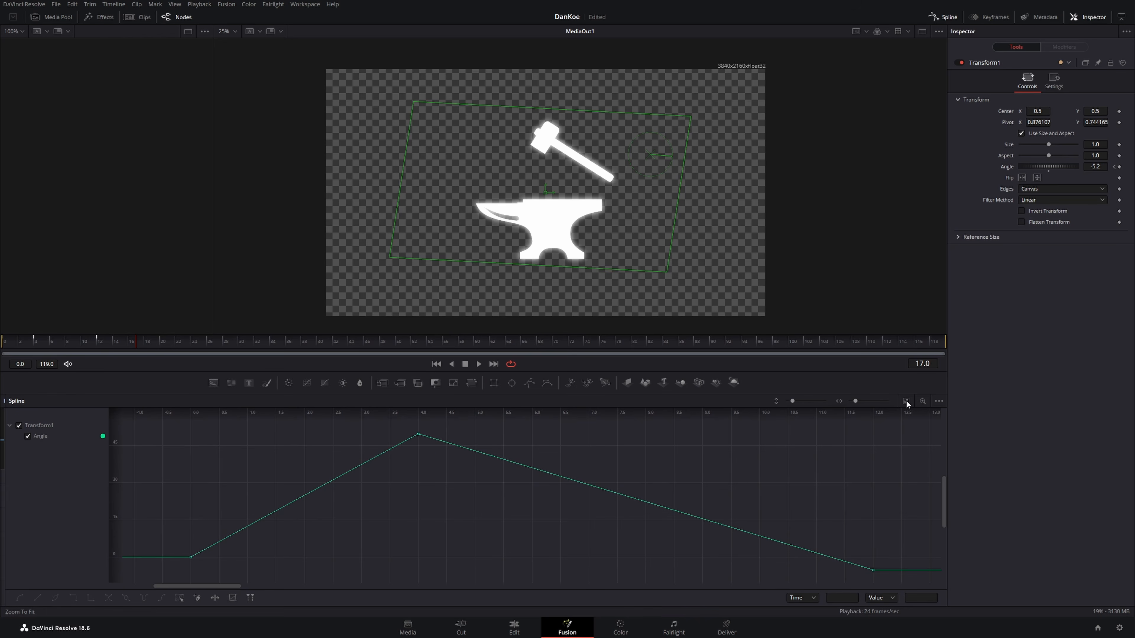
pyautogui.moveTo(463, 515); pyautogui.dragTo(487, 522)
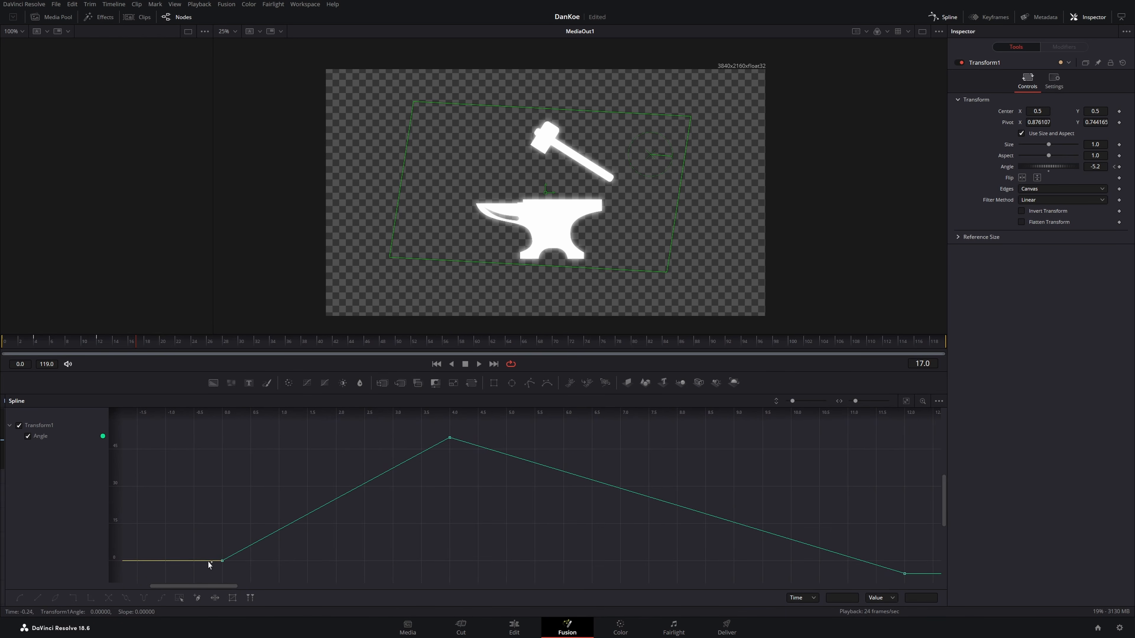
# - Smooth the Angle keyframes at frames 4 and 12 and set their easing to about 60.3 in and 26.4 out
pyautogui.click(450, 438)
pyautogui.click(441, 453)
pyautogui.moveTo(432, 428); pyautogui.dragTo(921, 580)
pyautogui.click(20, 598)
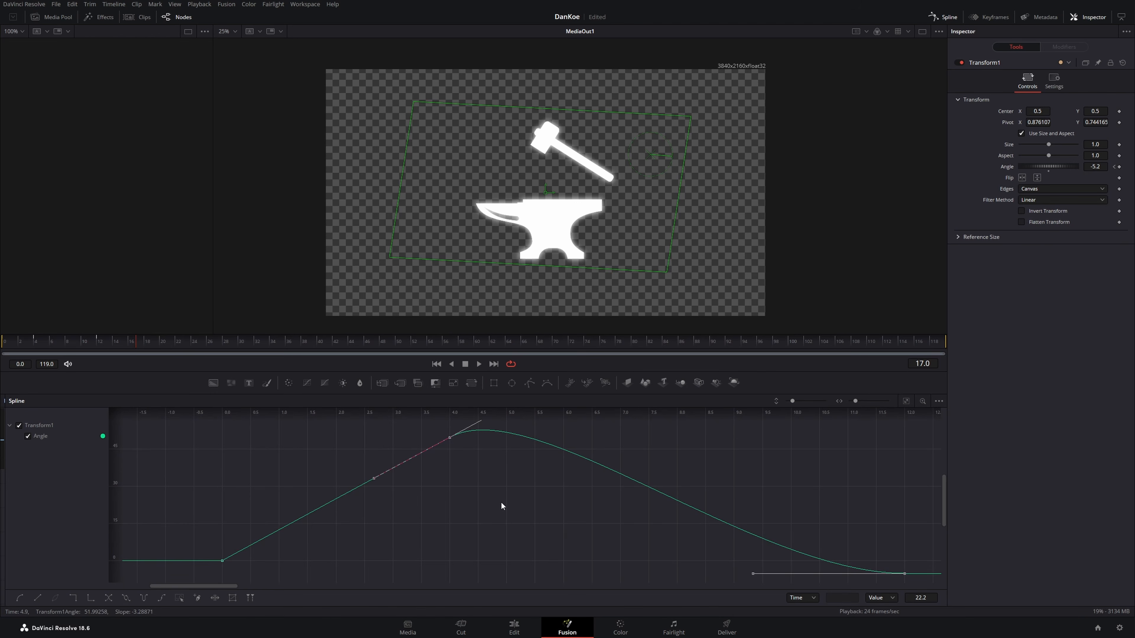
pyautogui.scroll(-2, 500, 501)
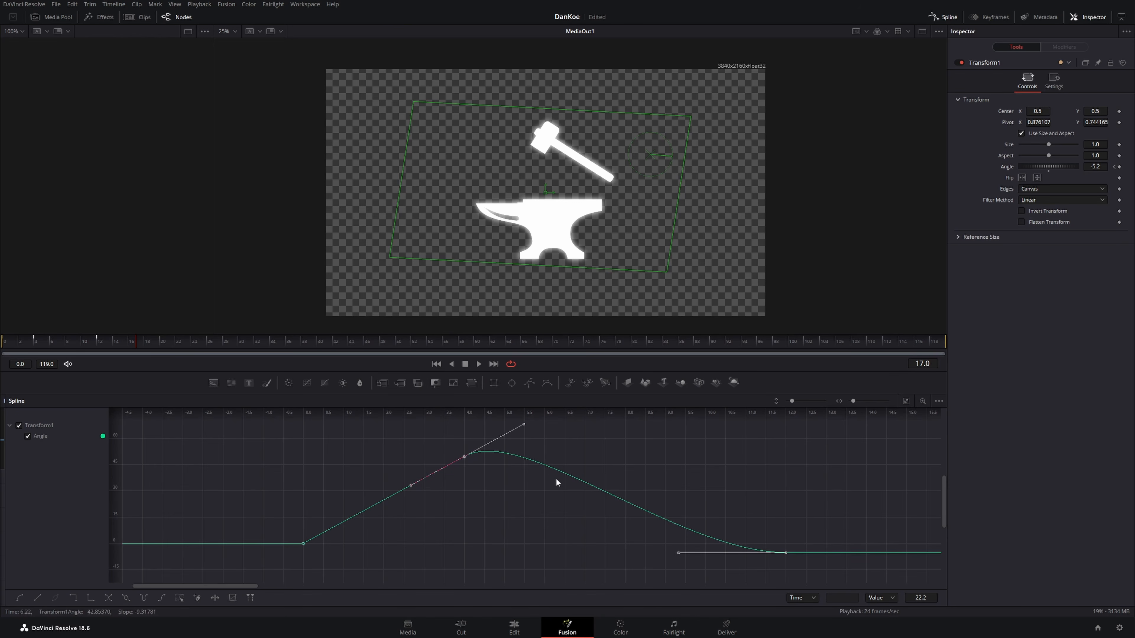
pyautogui.press('t')
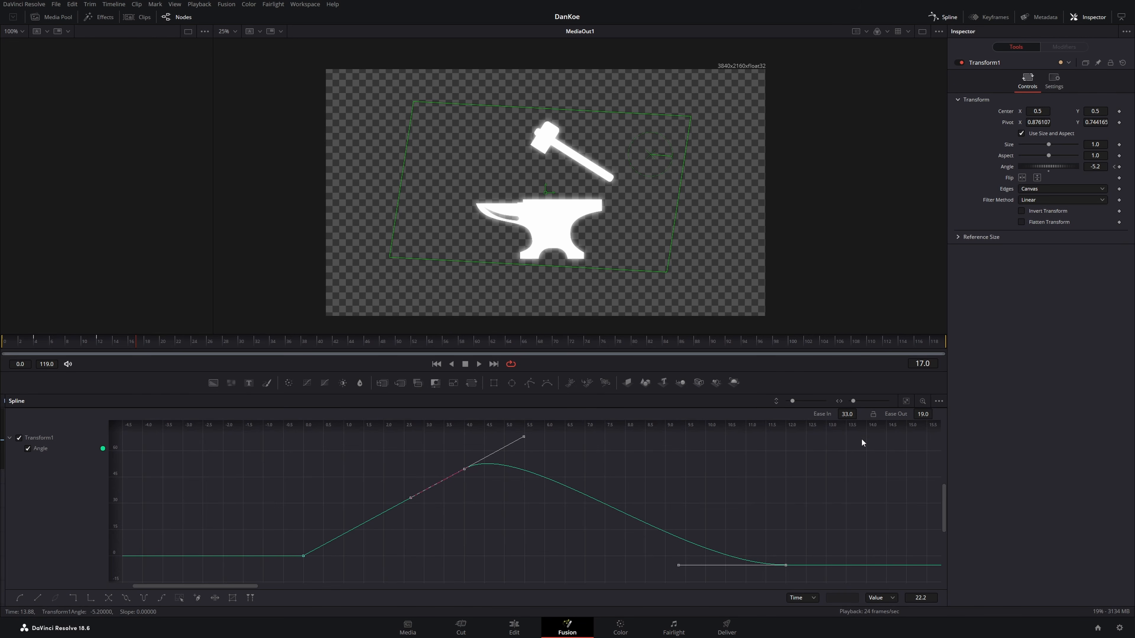
pyautogui.moveTo(842, 414); pyautogui.dragTo(935, 414)
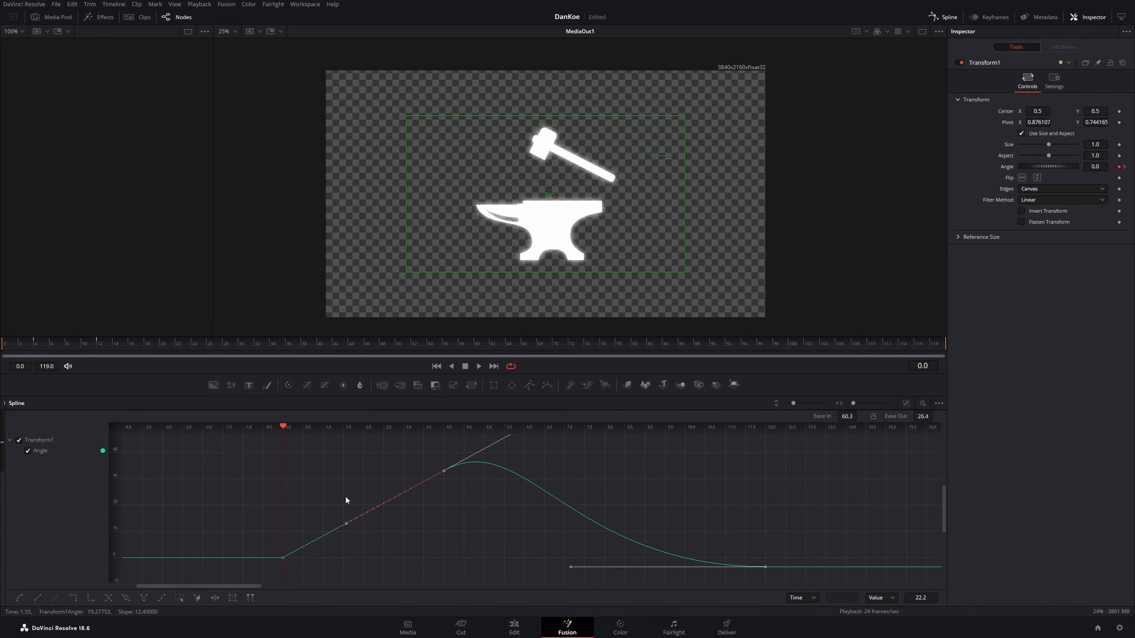
# - Loop the hammer's three Angle keyframes and scrub past frame 12 to check the repeated swing
pyautogui.moveTo(268, 442); pyautogui.dragTo(837, 583)
pyautogui.click(125, 599)
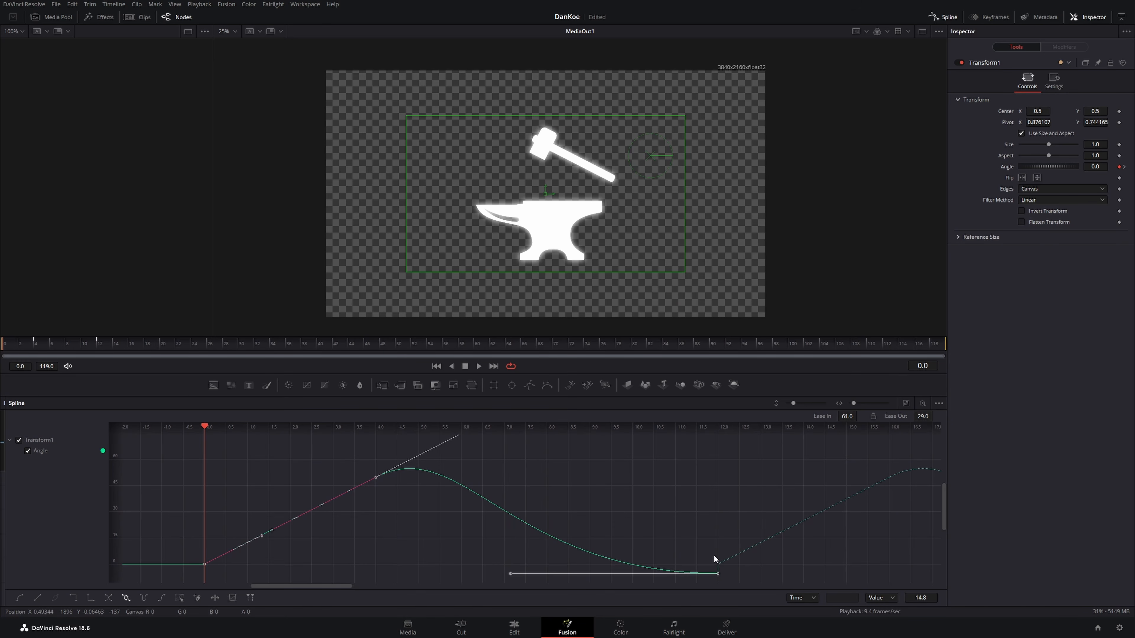
pyautogui.moveTo(112, 349)
pyautogui.mouseDown()
pyautogui.moveTo(129, 349)
pyautogui.moveTo(99, 346)
pyautogui.moveTo(132, 349)
pyautogui.mouseUp()
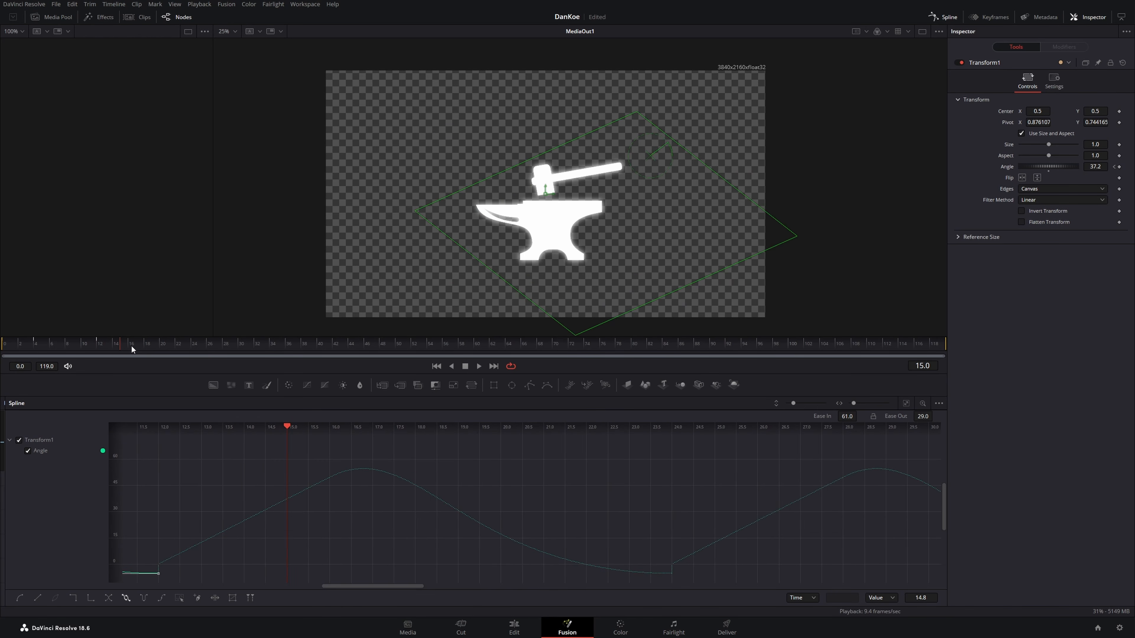
# - Keyframe the hammer's angle at 0 on frame 16
pyautogui.click(130, 348)
pyautogui.moveTo(364, 503); pyautogui.dragTo(910, 503)
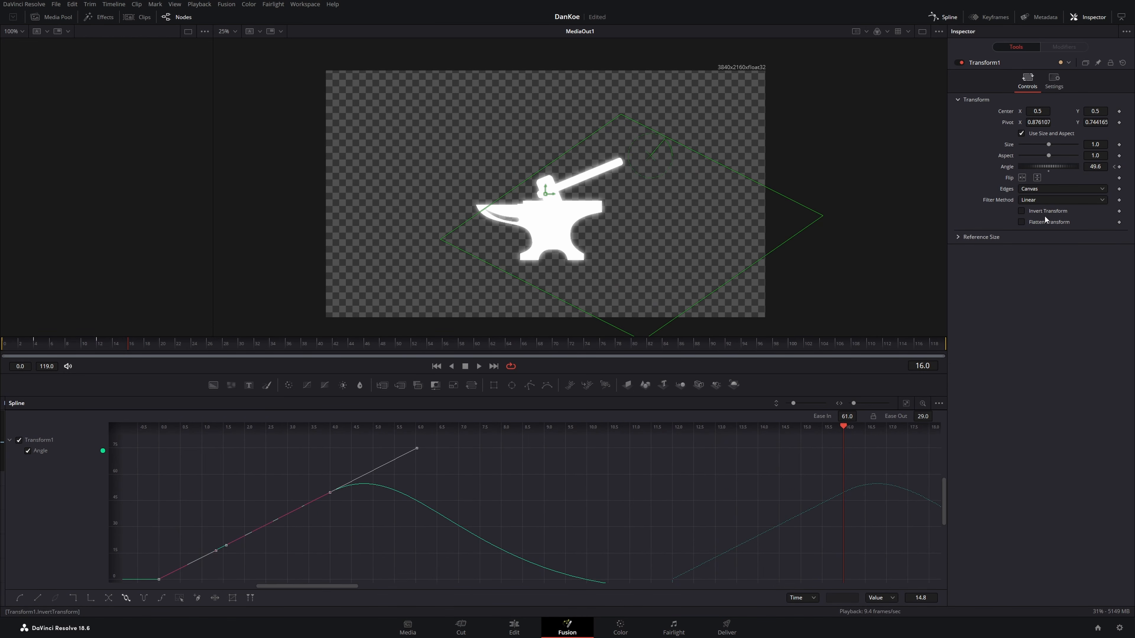
pyautogui.moveTo(1050, 169); pyautogui.dragTo(1058, 172)
pyautogui.click(1095, 168)
pyautogui.write('0')
pyautogui.press('Return')
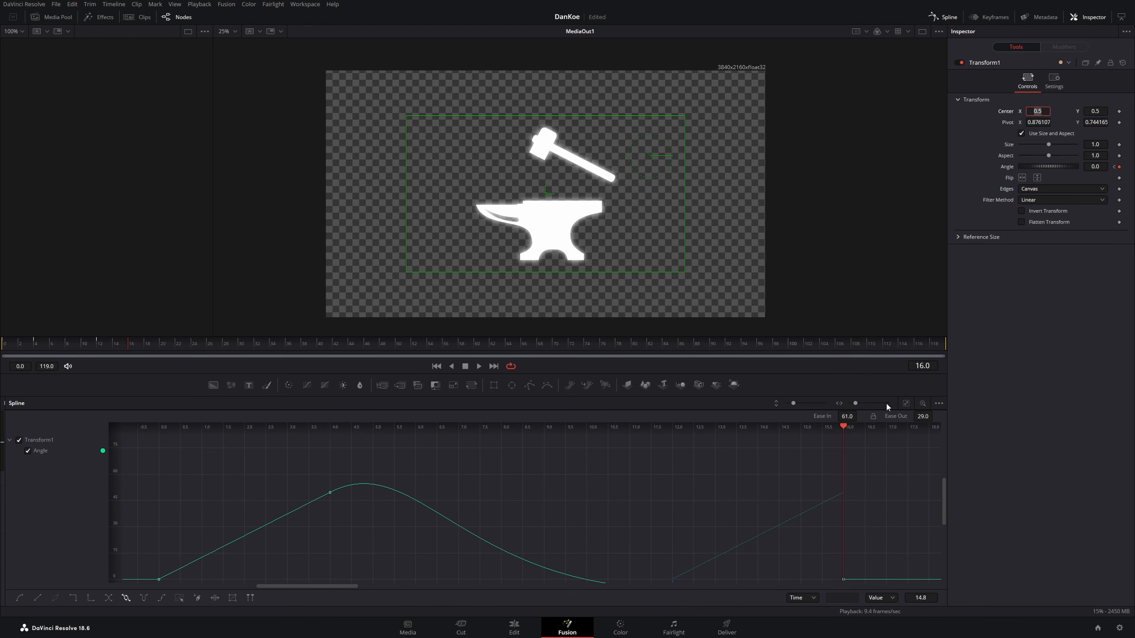
# - Loop the Angle curve across all four keyframes, including the one at frame 16
pyautogui.moveTo(633, 520); pyautogui.dragTo(567, 474)
pyautogui.moveTo(393, 470); pyautogui.dragTo(456, 476)
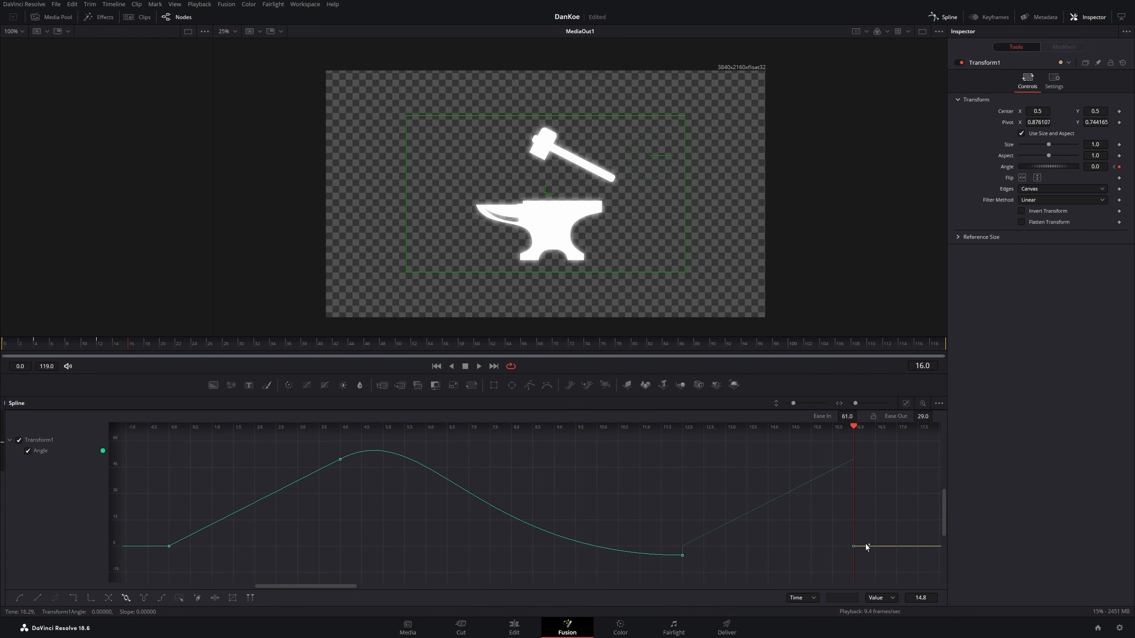
pyautogui.moveTo(878, 569); pyautogui.dragTo(93, 417)
pyautogui.click(127, 600)
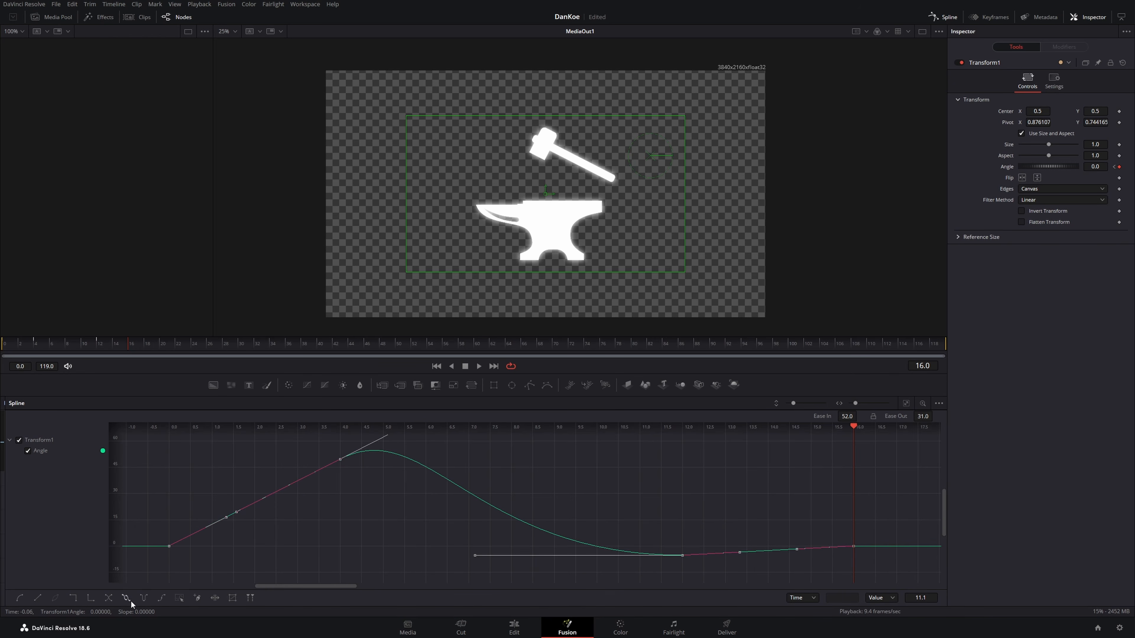
pyautogui.click(128, 600)
# - Shift the first Angle keyframe from frame 0 to frame 2 and play the faster hammer swing
pyautogui.moveTo(652, 535); pyautogui.dragTo(365, 533)
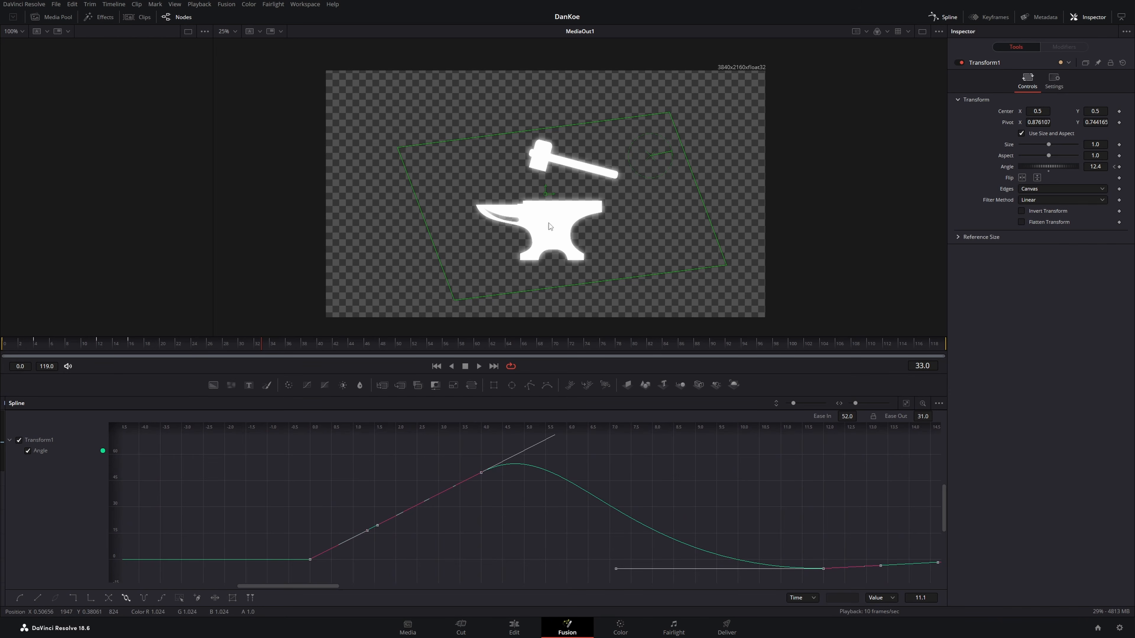
pyautogui.moveTo(404, 526); pyautogui.dragTo(386, 492)
pyautogui.click(353, 494)
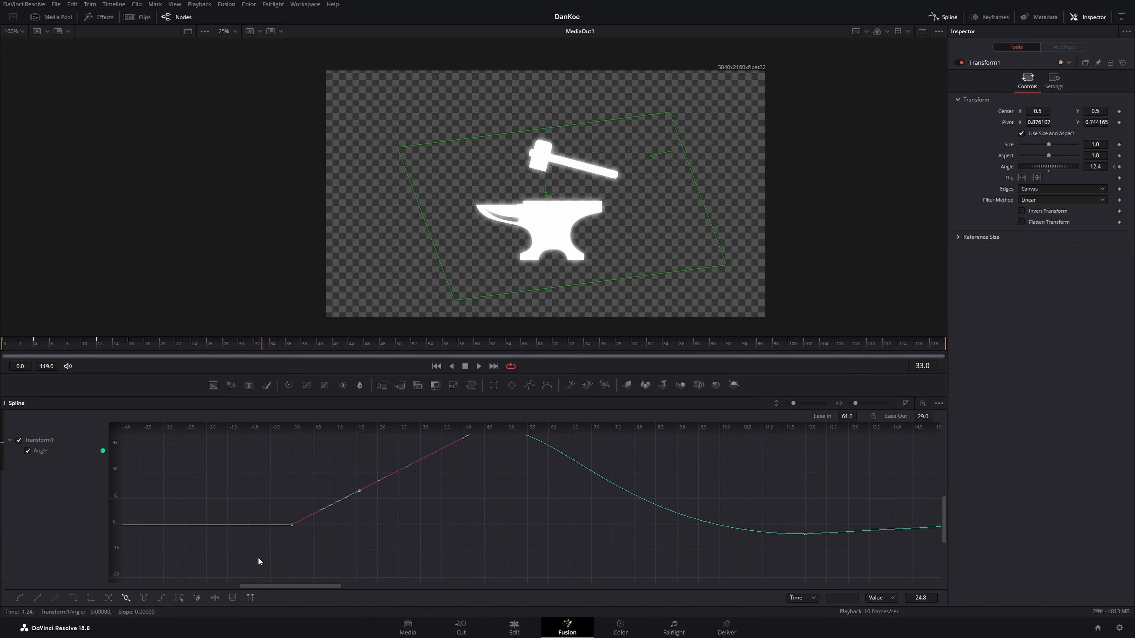
pyautogui.scroll(2, 425, 538)
pyautogui.click(215, 599)
pyautogui.moveTo(292, 465); pyautogui.dragTo(371, 464)
pyautogui.click(479, 366)
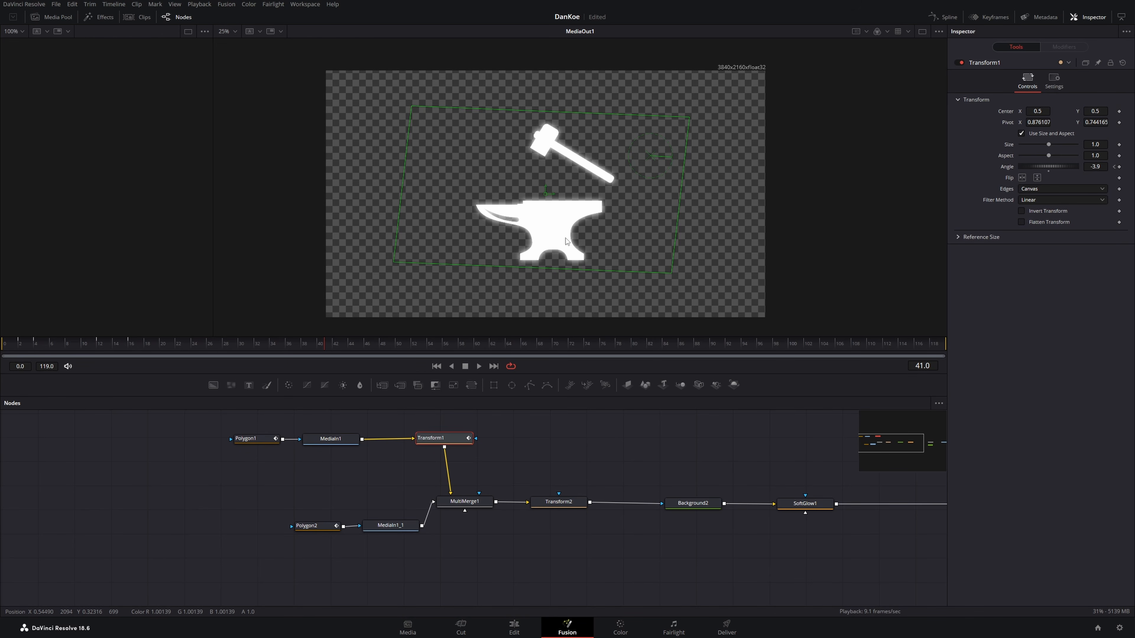
# - Add a Background node masked by an Ellipse below MultiMerge1, connect it to the merge and select the Ellipse
pyautogui.moveTo(505, 487); pyautogui.dragTo(375, 473)
pyautogui.moveTo(214, 385); pyautogui.dragTo(397, 572)
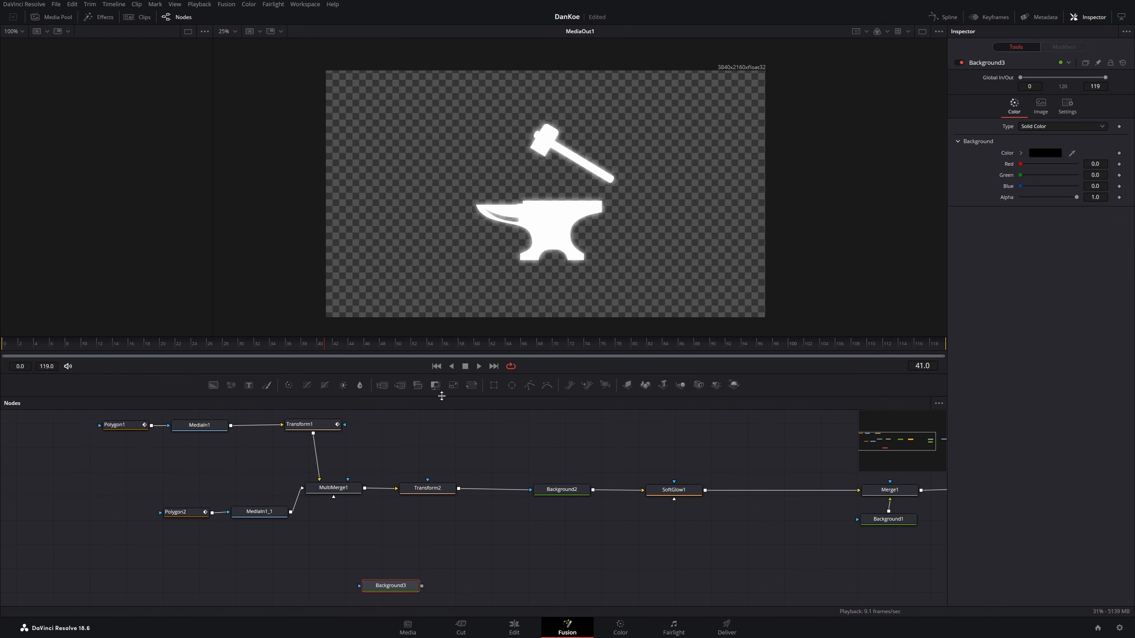
pyautogui.moveTo(509, 406); pyautogui.dragTo(341, 497)
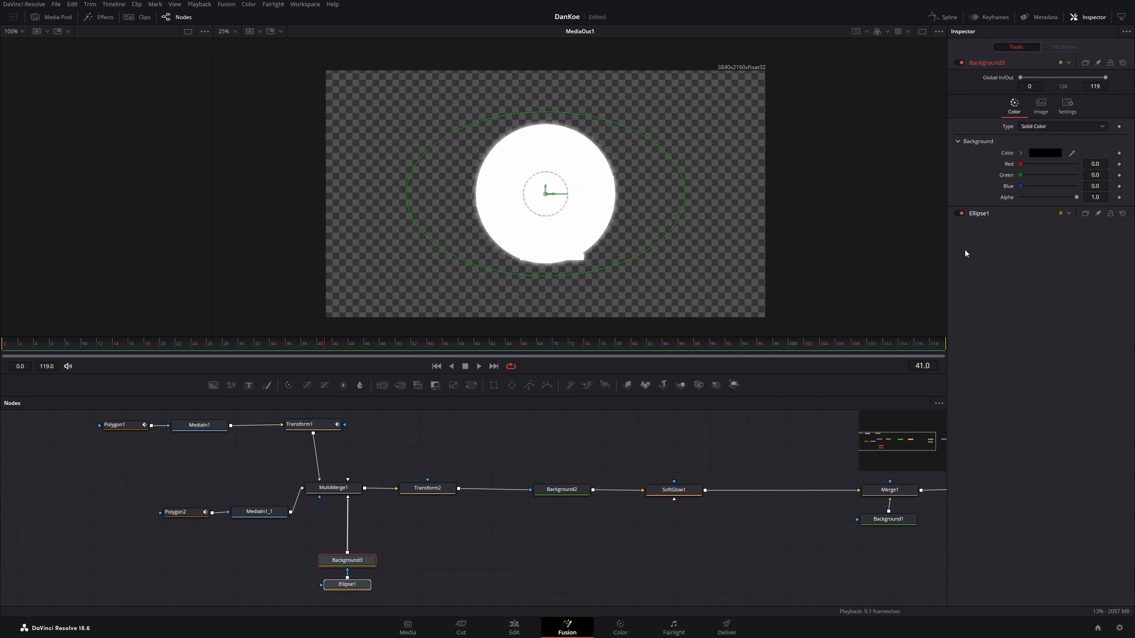
pyautogui.click(347, 585)
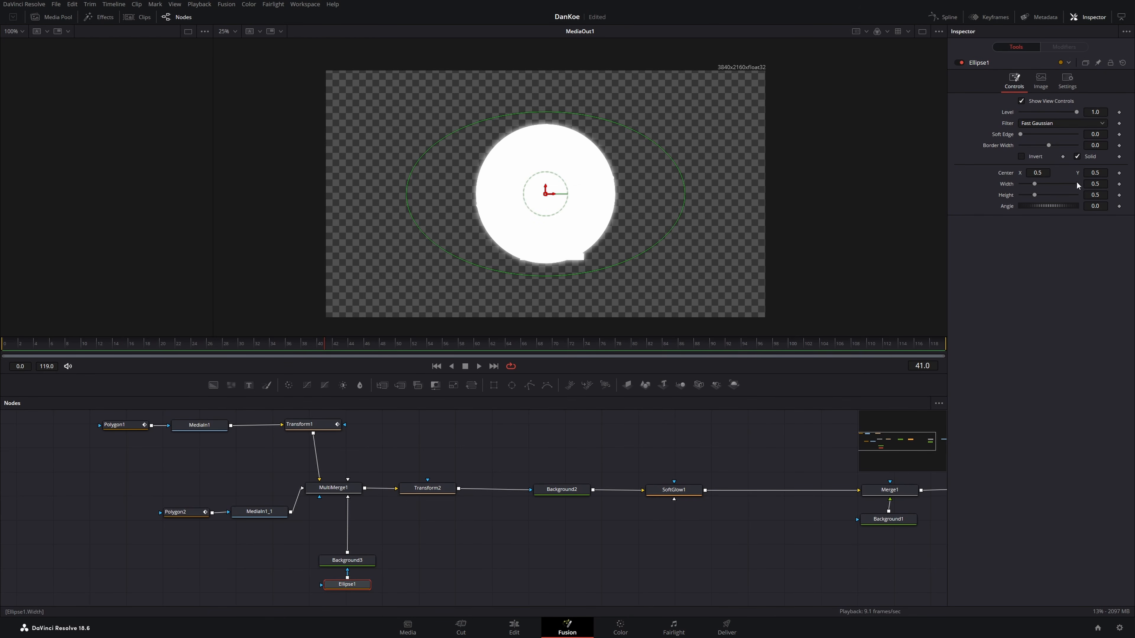
pyautogui.moveTo(1034, 184)
pyautogui.mouseDown()
pyautogui.moveTo(1049, 184)
pyautogui.moveTo(1046, 195)
pyautogui.mouseUp()
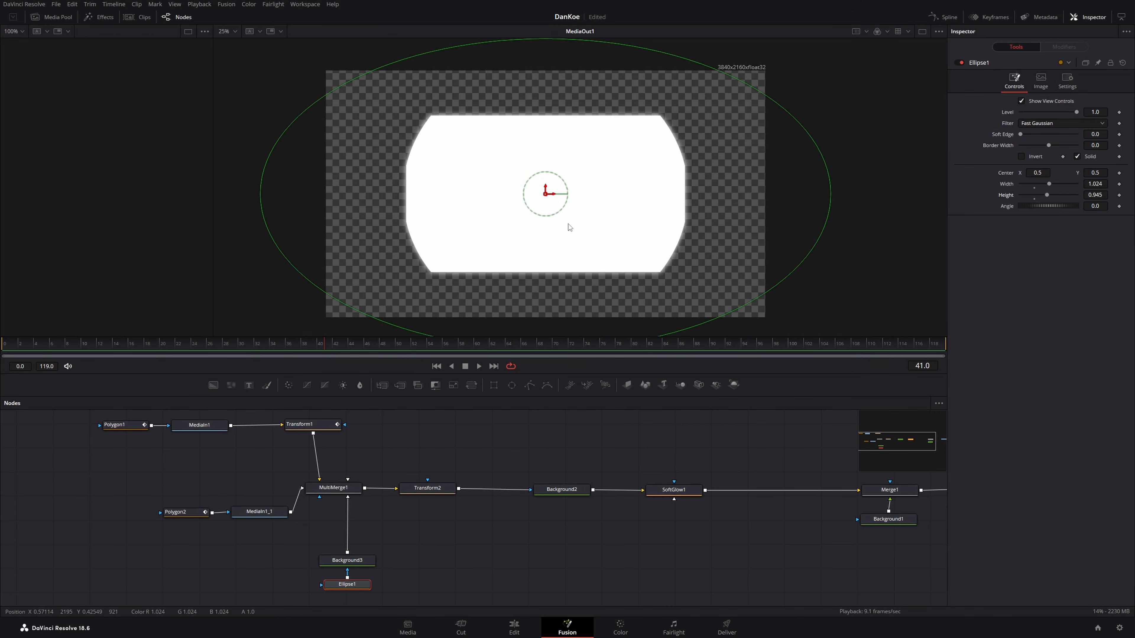
pyautogui.click(1033, 189)
pyautogui.click(1034, 199)
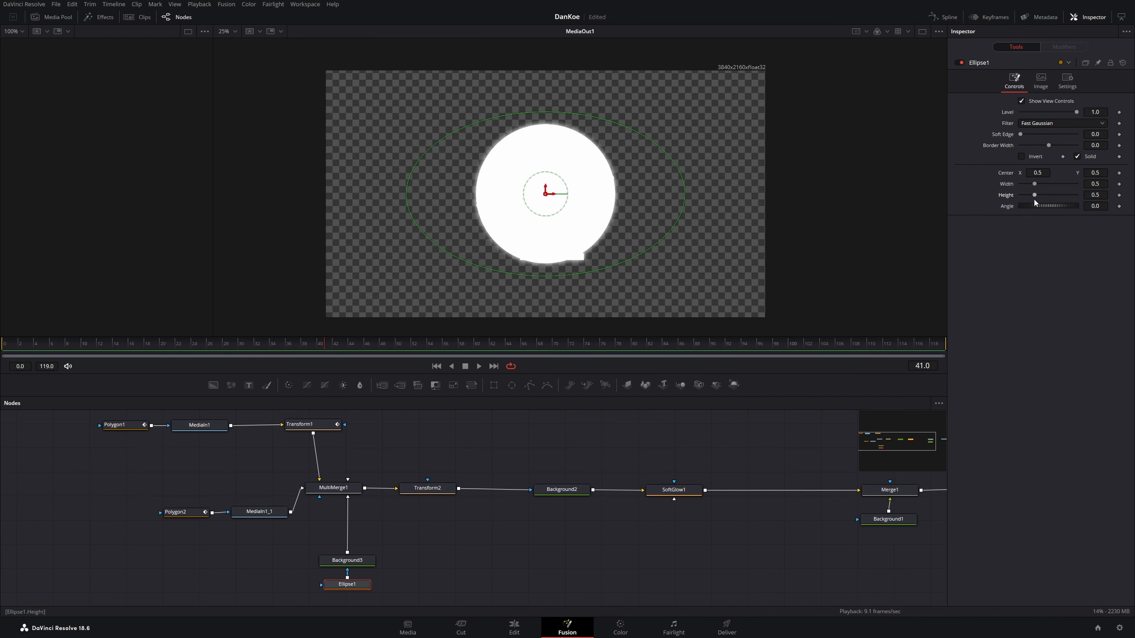
# - Link the ellipse's Height to its Width with an expression and reduce the width to 0.315
pyautogui.hotkey('ctrl', 'f')
pyautogui.rightClick(1005, 196)
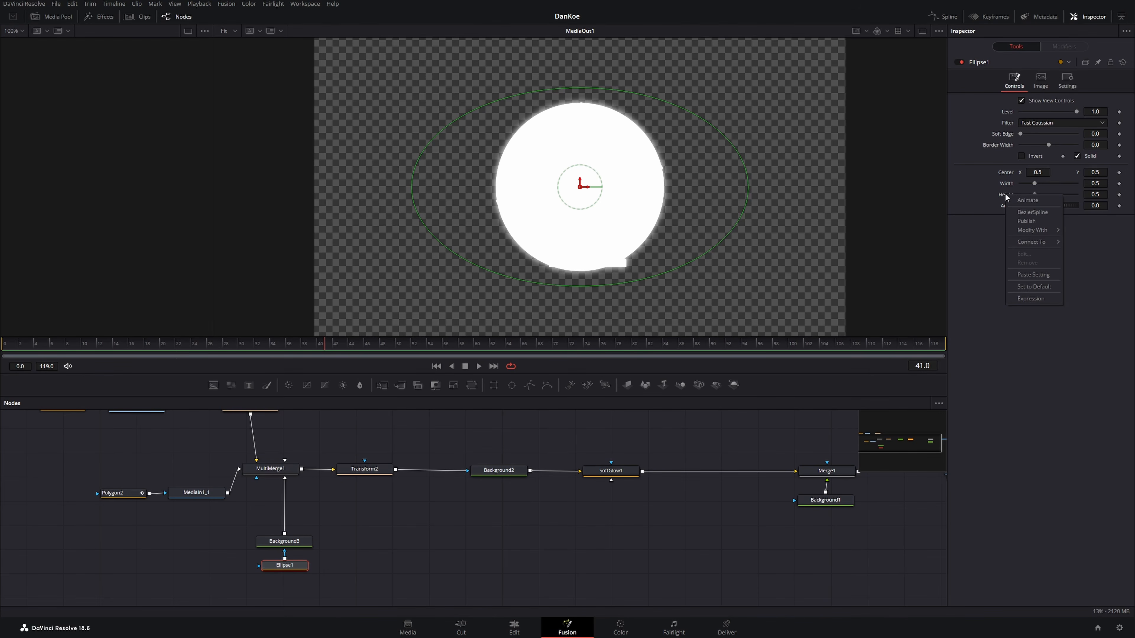
pyautogui.click(1031, 299)
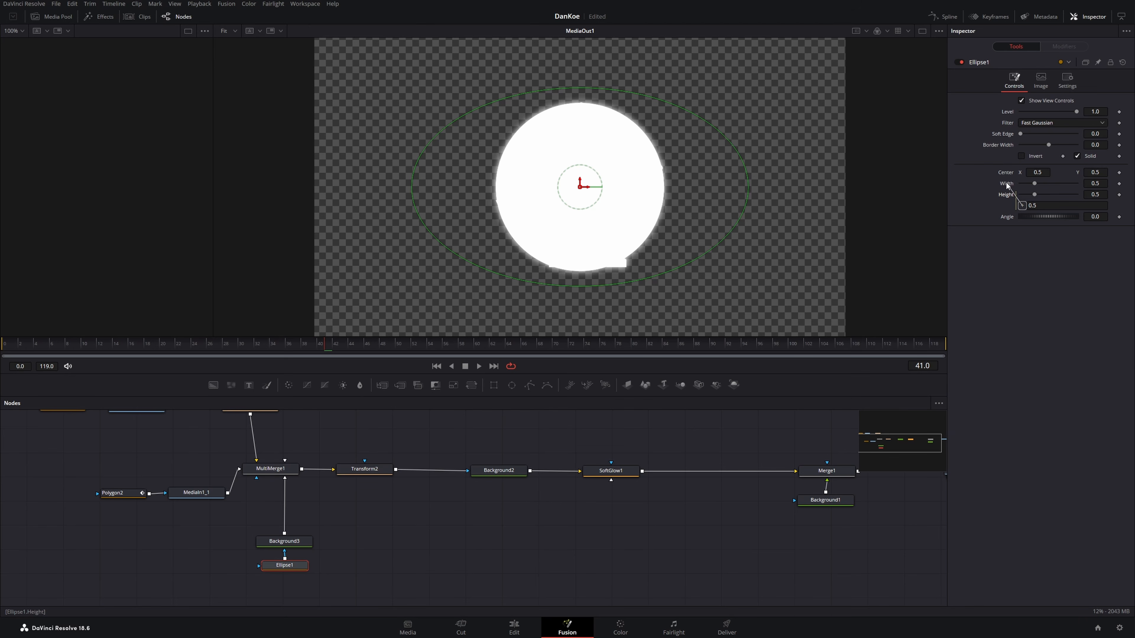
pyautogui.moveTo(1007, 184); pyautogui.dragTo(1007, 184)
pyautogui.moveTo(1034, 184); pyautogui.dragTo(1029, 184)
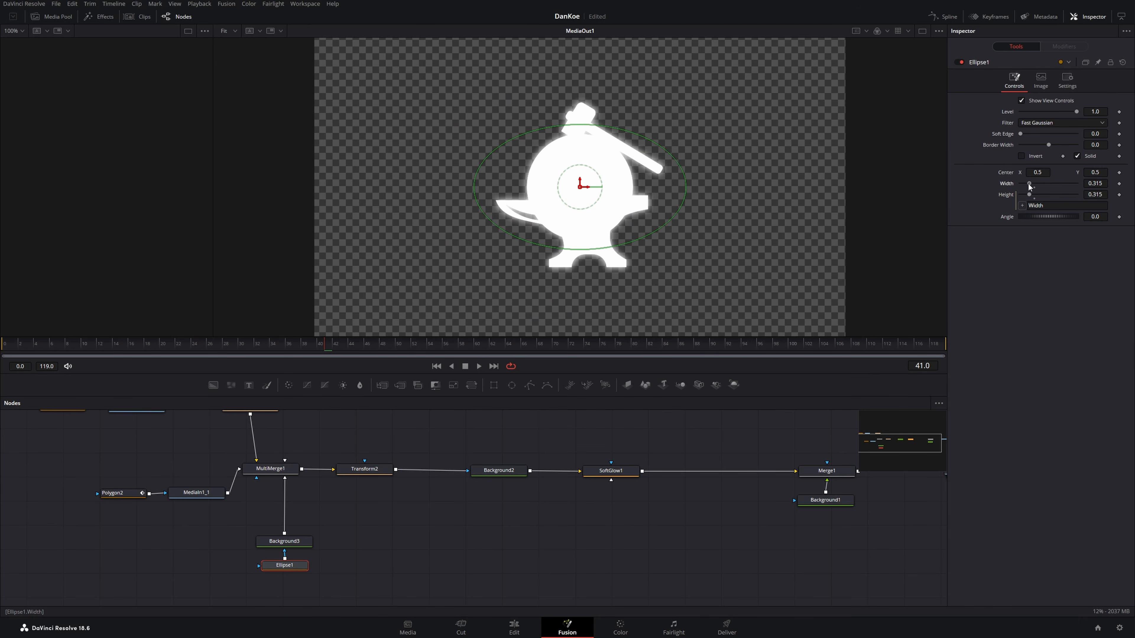
# - Move the ellipse mask beside the anvil, centred at about 0.748, 0.359, and go to frame 32
pyautogui.scroll(1, 578, 155)
pyautogui.moveTo(579, 213); pyautogui.dragTo(763, 262)
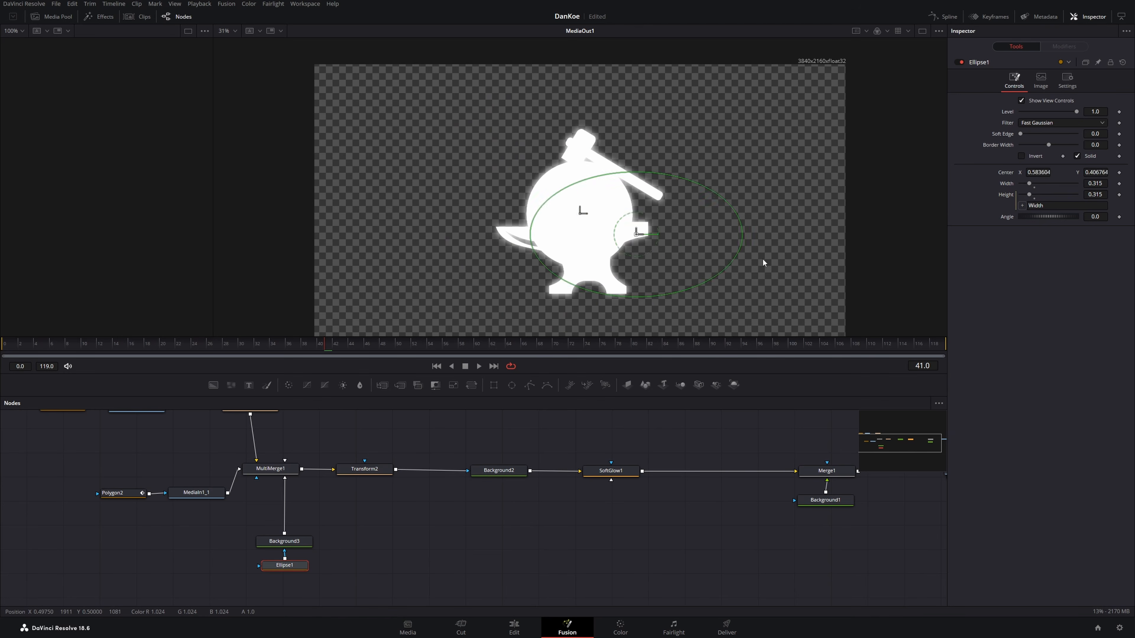
pyautogui.moveTo(161, 347); pyautogui.dragTo(261, 348)
pyautogui.moveTo(554, 264); pyautogui.dragTo(519, 267)
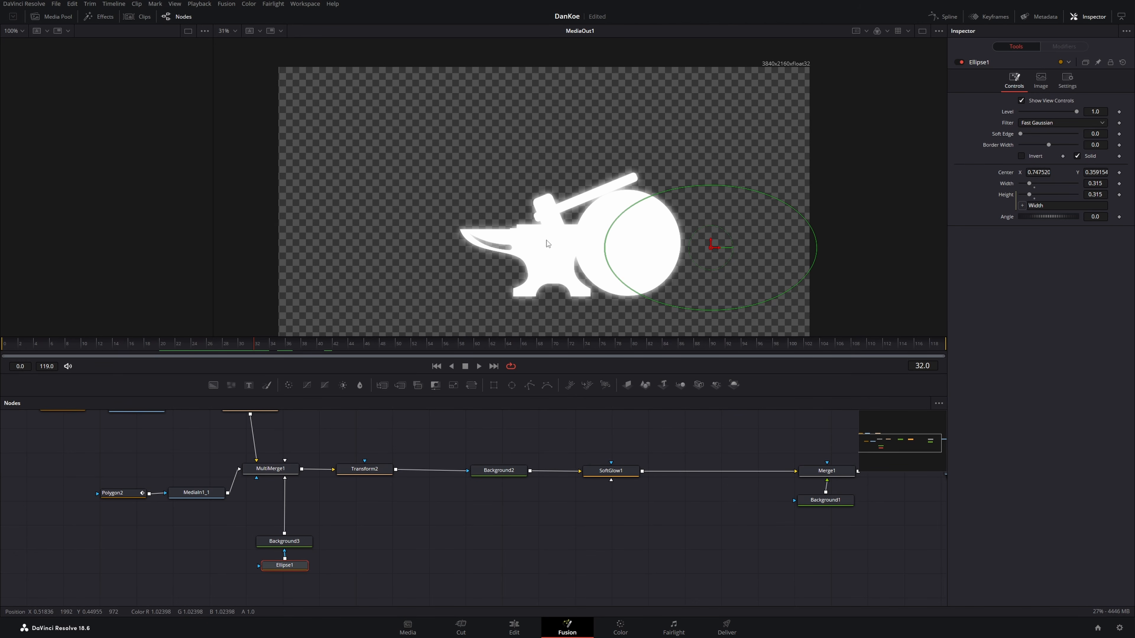
# - Shift the hammer Transform's Center X to 0.418
pyautogui.moveTo(292, 473); pyautogui.dragTo(429, 529)
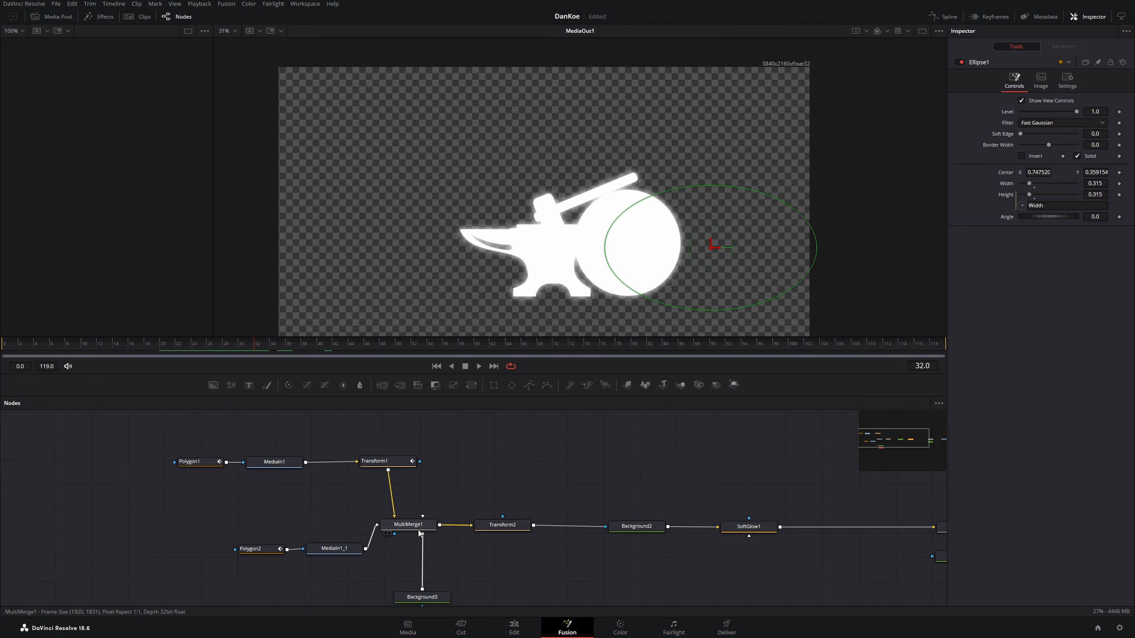
pyautogui.click(383, 465)
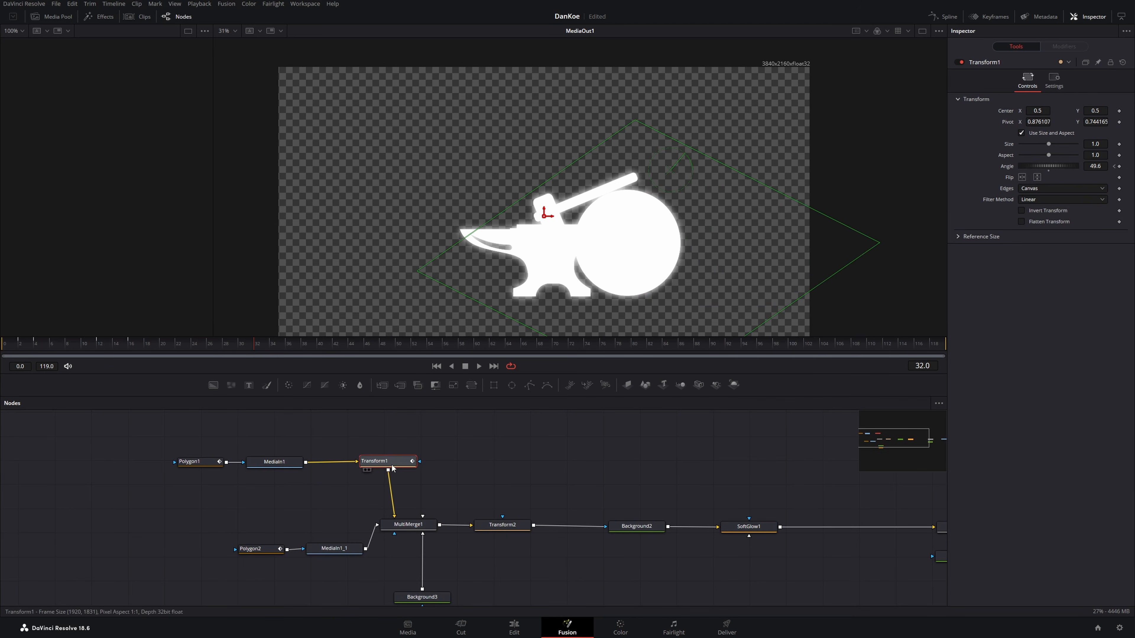
pyautogui.moveTo(1041, 110); pyautogui.dragTo(1010, 111)
pyautogui.moveTo(515, 457); pyautogui.dragTo(394, 448)
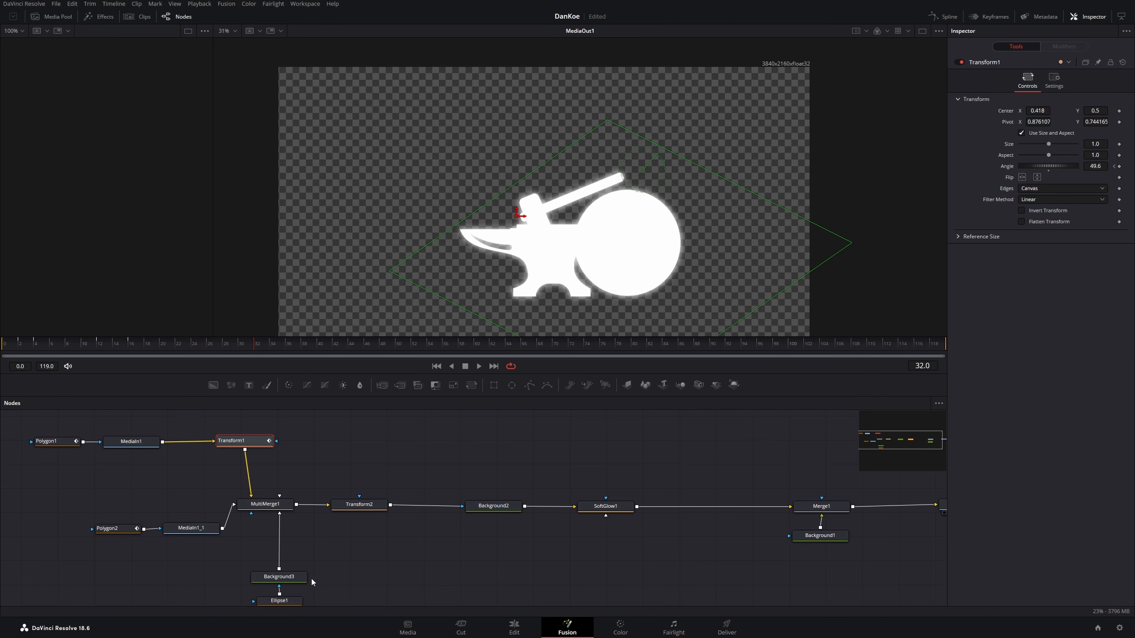
# - Move the ellipse mask to the hammer's impact point at about 0.481, 0.452 and shrink its width to 0.063
pyautogui.moveTo(313, 583); pyautogui.dragTo(353, 528)
pyautogui.click(326, 540)
pyautogui.moveTo(712, 249); pyautogui.dragTo(543, 228)
pyautogui.click(1041, 81)
pyautogui.click(1014, 81)
pyautogui.moveTo(1038, 173); pyautogui.dragTo(1022, 184)
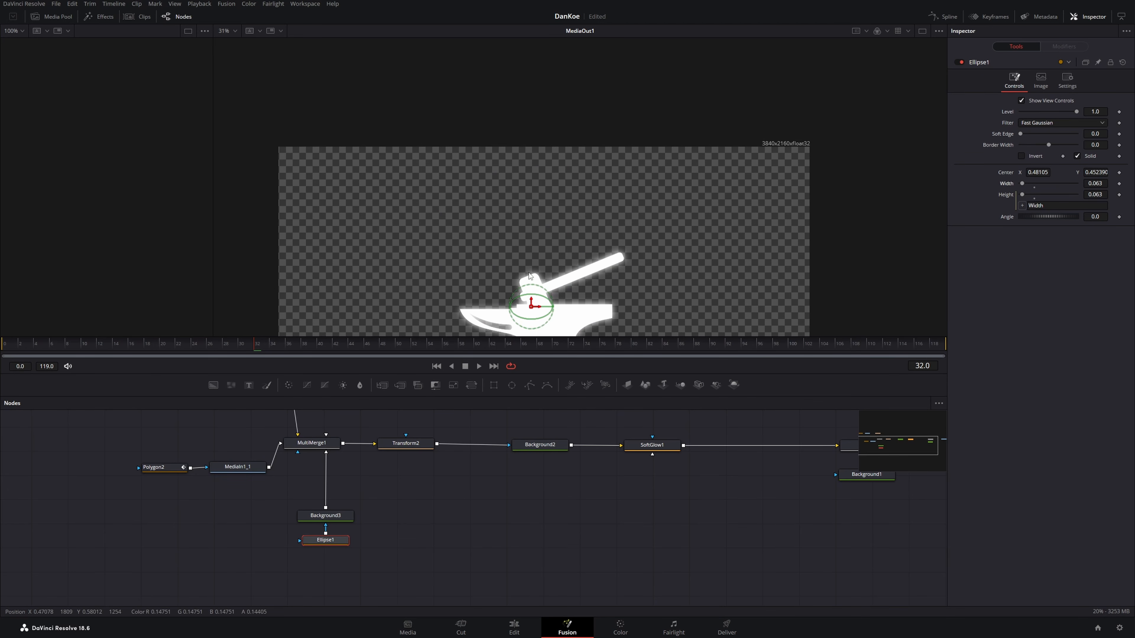
# - Fine-tune the ellipse's center to about 0.486, 0.460, under the hammer head
pyautogui.scroll(6, 529, 257)
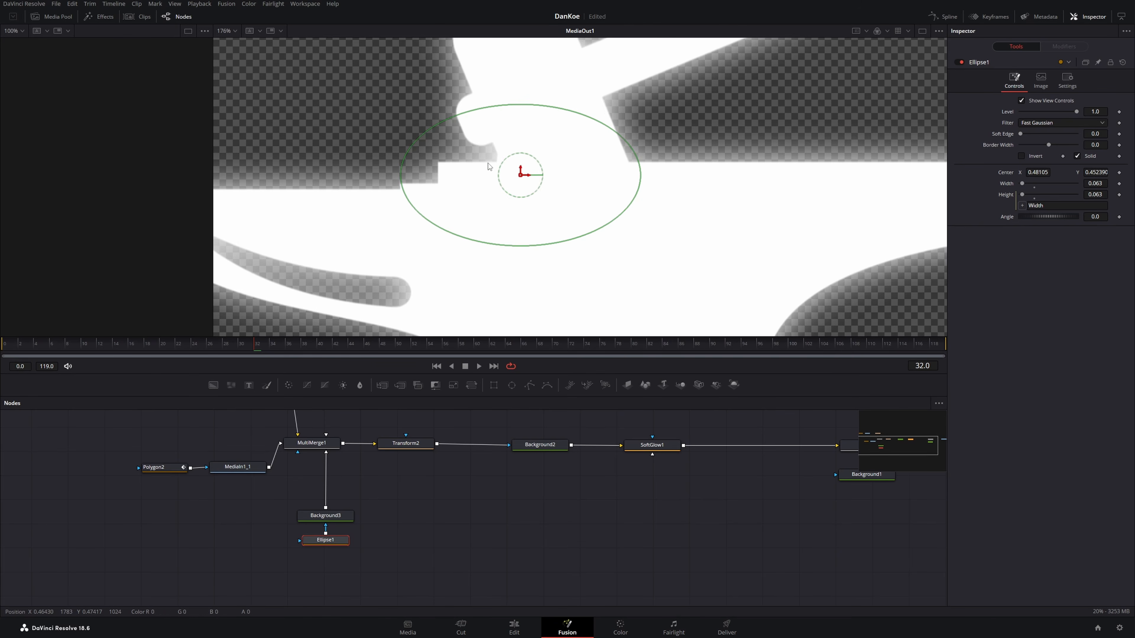
pyautogui.moveTo(522, 174); pyautogui.dragTo(547, 170)
pyautogui.scroll(-4, 547, 169)
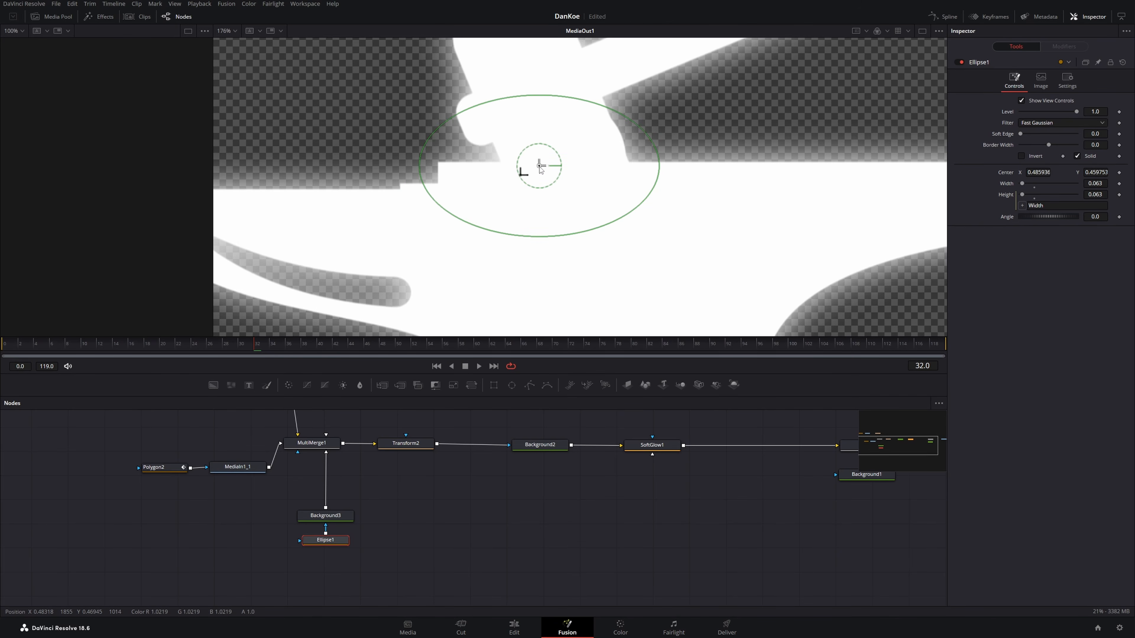
pyautogui.scroll(-7, 544, 171)
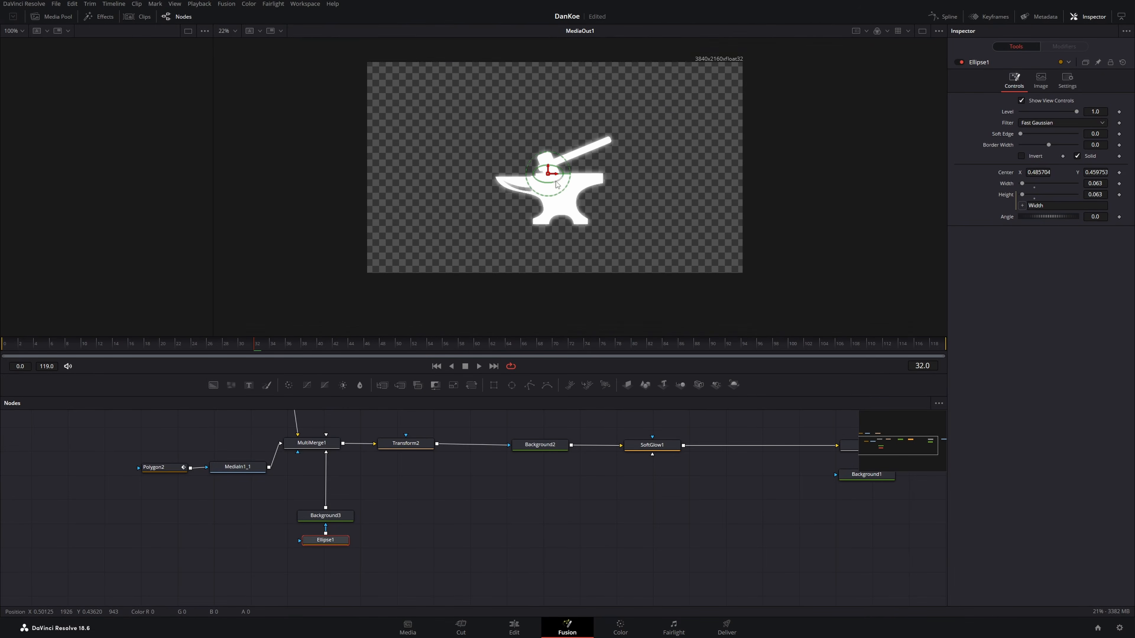
# - Insert a Gaussian Blur node between Background3 and MultiMerge1, moving the background and its ellipse mask down to make room
pyautogui.moveTo(381, 563); pyautogui.dragTo(334, 571)
pyautogui.hotkey('shift', 'space')
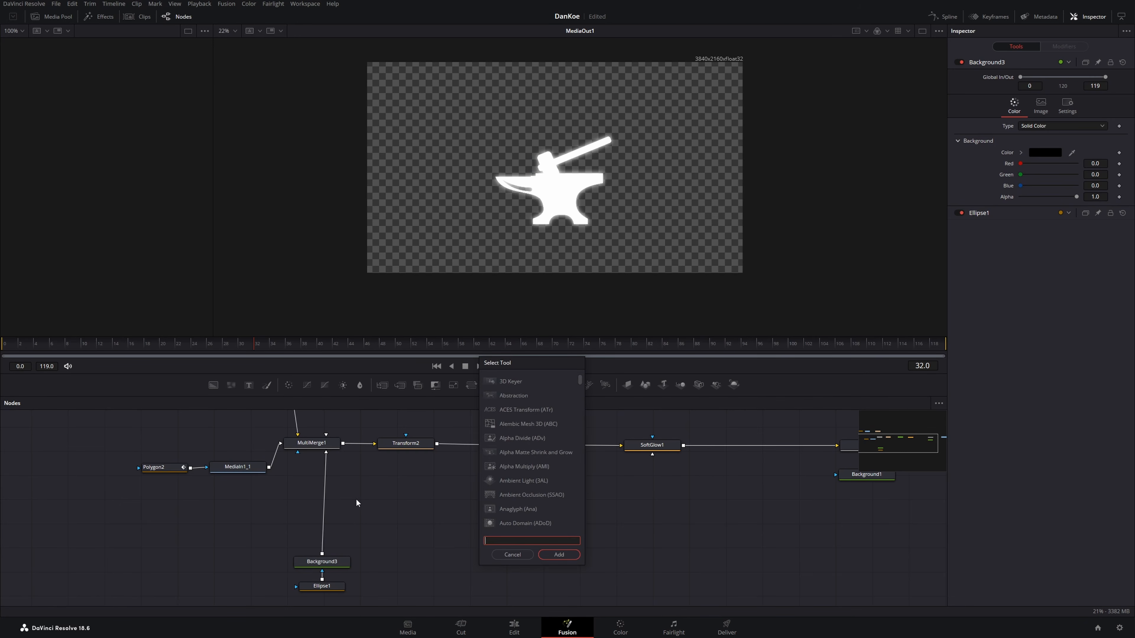
pyautogui.write('gaus')
pyautogui.press('Return')
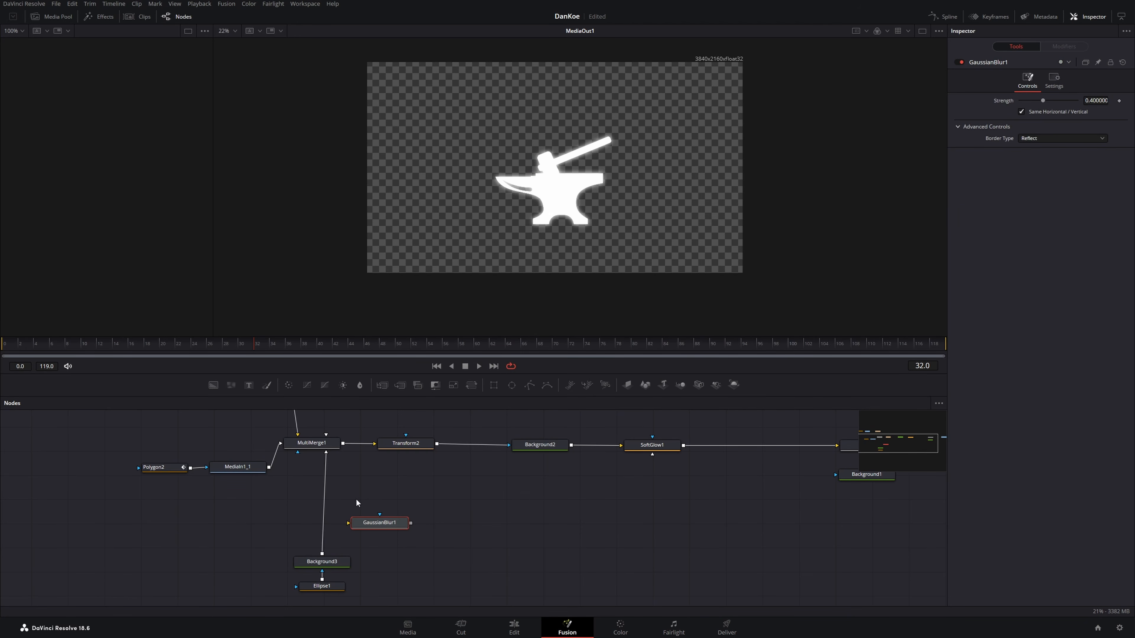
pyautogui.moveTo(378, 524); pyautogui.dragTo(324, 521)
pyautogui.click(375, 490)
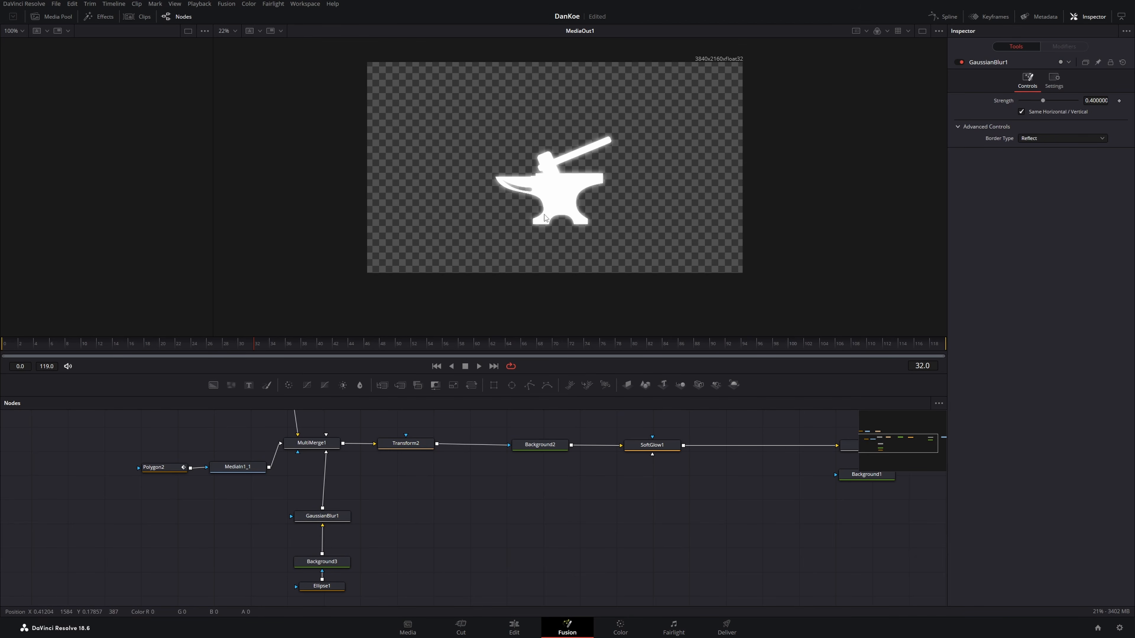
# - Enlarge the ellipse mask's width to 0.472 to judge the blurred edge
pyautogui.scroll(2, 575, 164)
pyautogui.scroll(3, 574, 164)
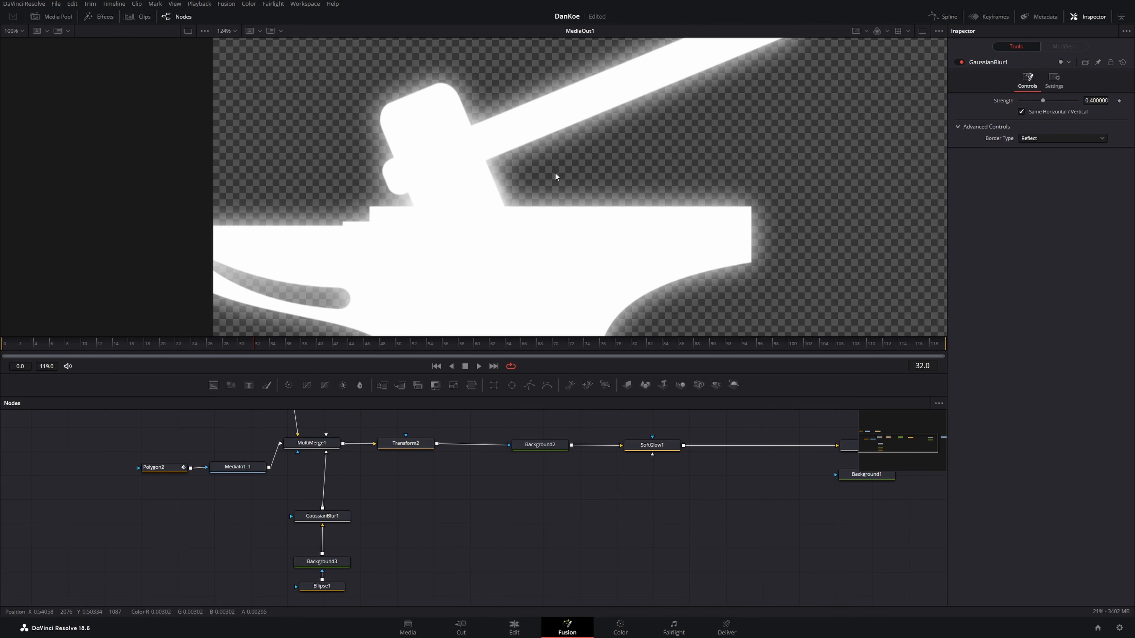
pyautogui.click(320, 587)
pyautogui.moveTo(1021, 184); pyautogui.dragTo(1033, 182)
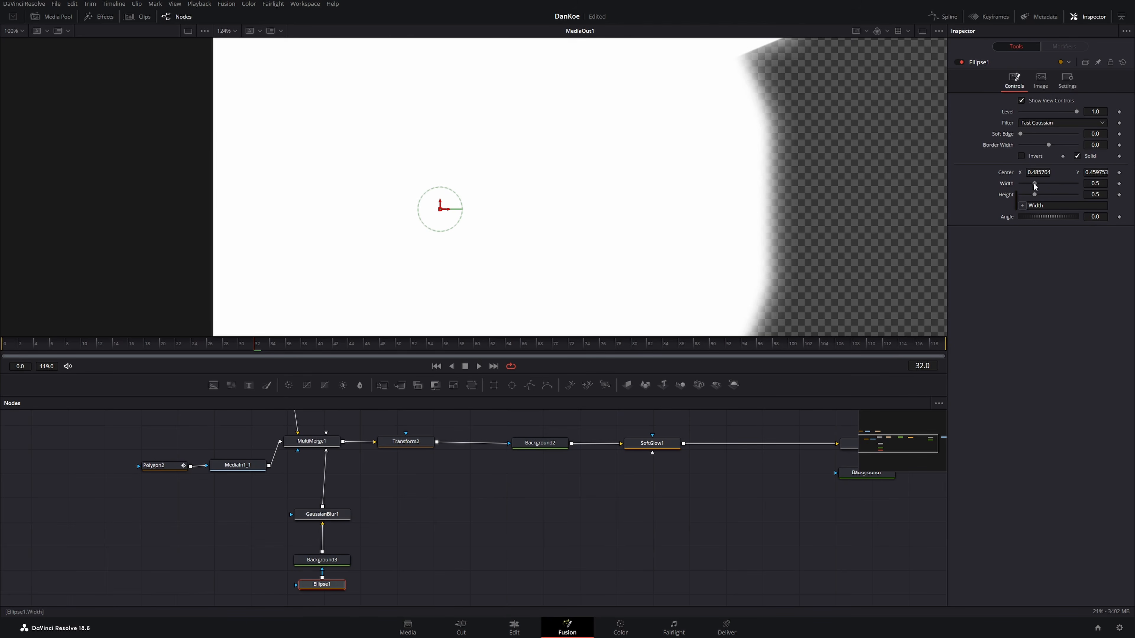
pyautogui.scroll(-5, 645, 161)
pyautogui.moveTo(652, 167); pyautogui.dragTo(628, 191)
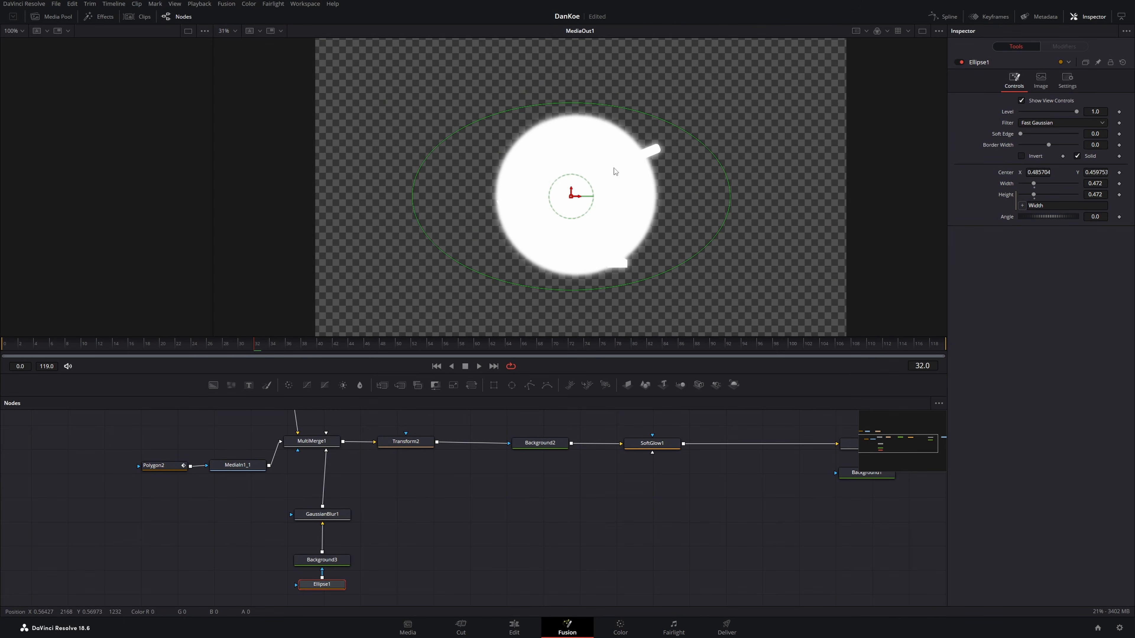
# - Set the Gaussian Blur strength to 1.0 and shrink the ellipse mask's width to 0.047
pyautogui.click(322, 515)
pyautogui.moveTo(1044, 101); pyautogui.dragTo(1075, 95)
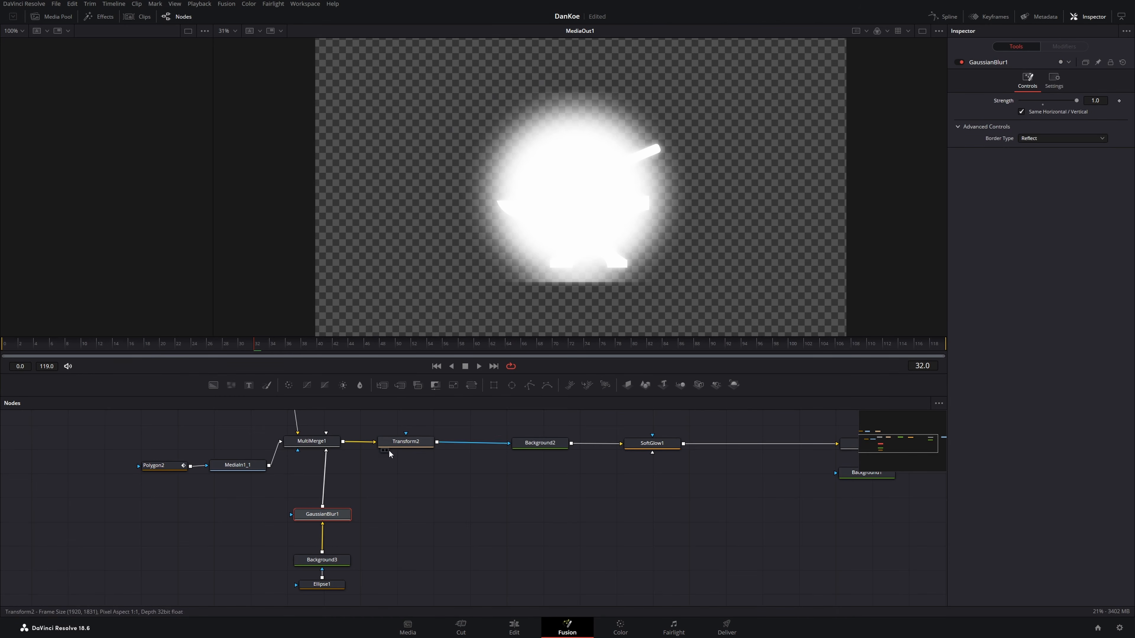
pyautogui.click(328, 585)
pyautogui.moveTo(1035, 184); pyautogui.dragTo(1023, 186)
pyautogui.scroll(2, 460, 257)
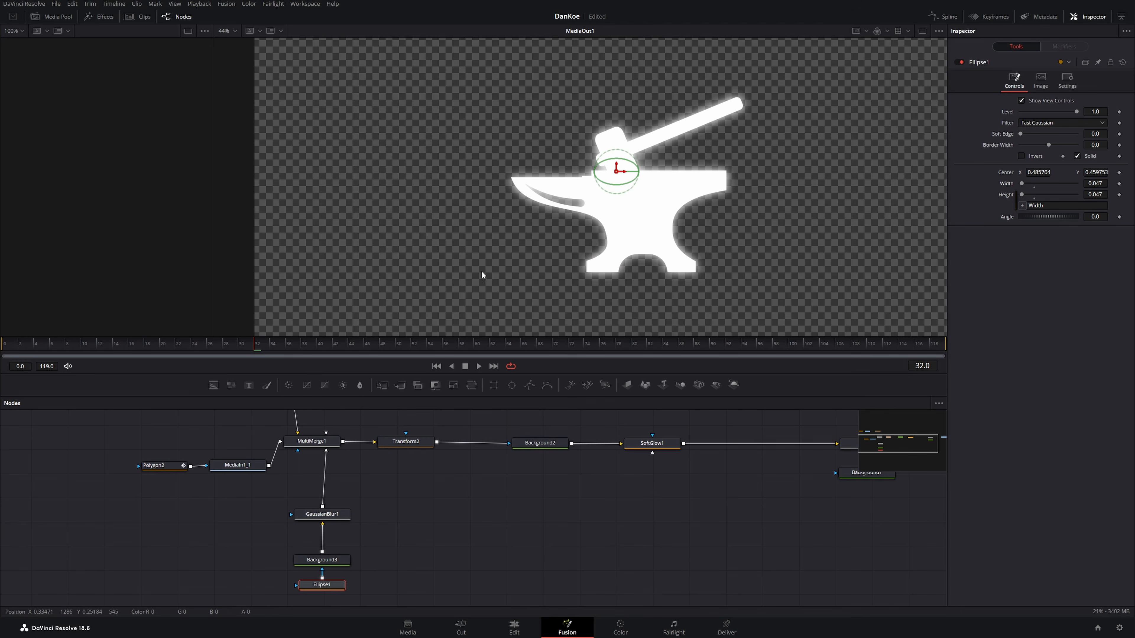
# - Scrub through the hammer's swing with its Transform node selected to find the frame where it strikes the anvil
pyautogui.moveTo(540, 213); pyautogui.dragTo(522, 237)
pyautogui.moveTo(266, 515); pyautogui.dragTo(266, 579)
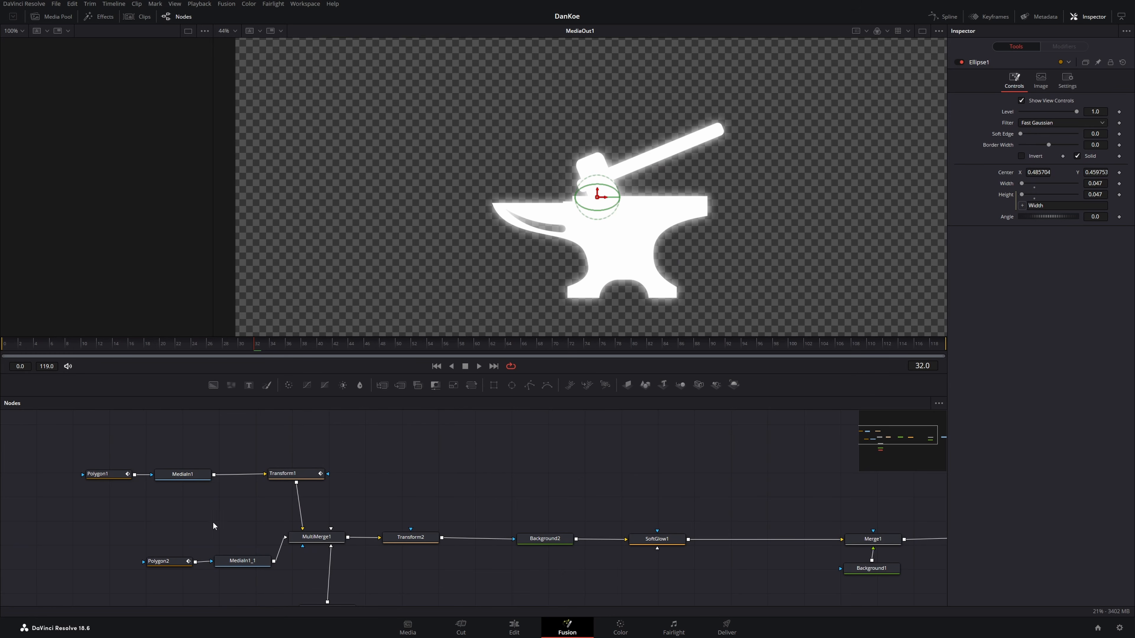
pyautogui.moveTo(270, 514); pyautogui.dragTo(285, 502)
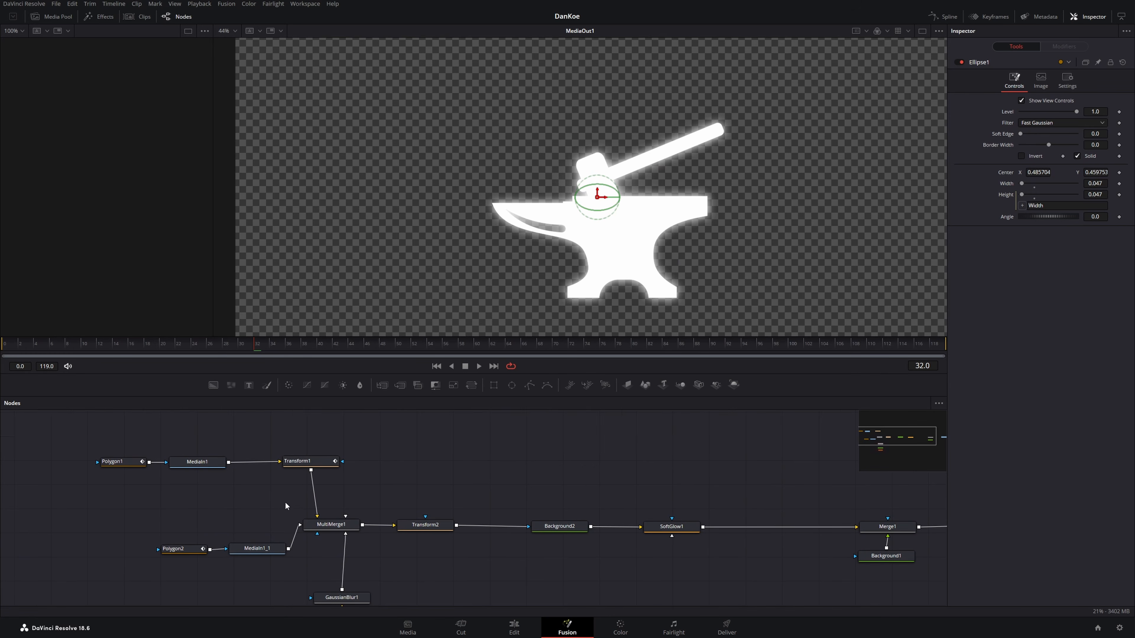
pyautogui.click(306, 462)
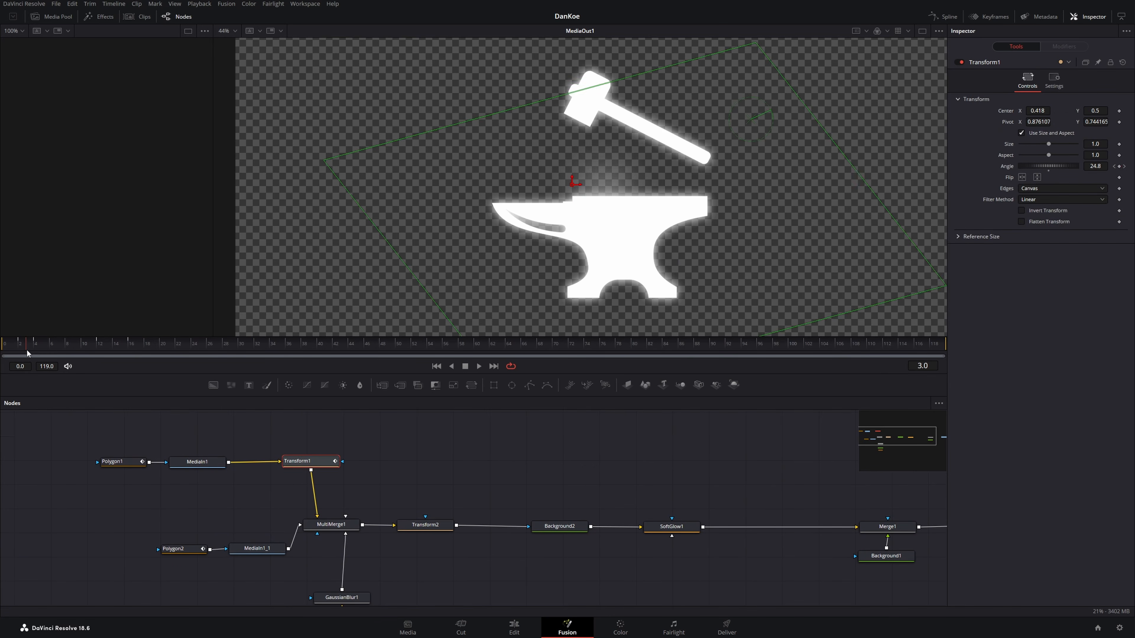
pyautogui.moveTo(27, 348)
pyautogui.mouseDown()
pyautogui.moveTo(142, 344)
pyautogui.moveTo(41, 354)
pyautogui.mouseUp()
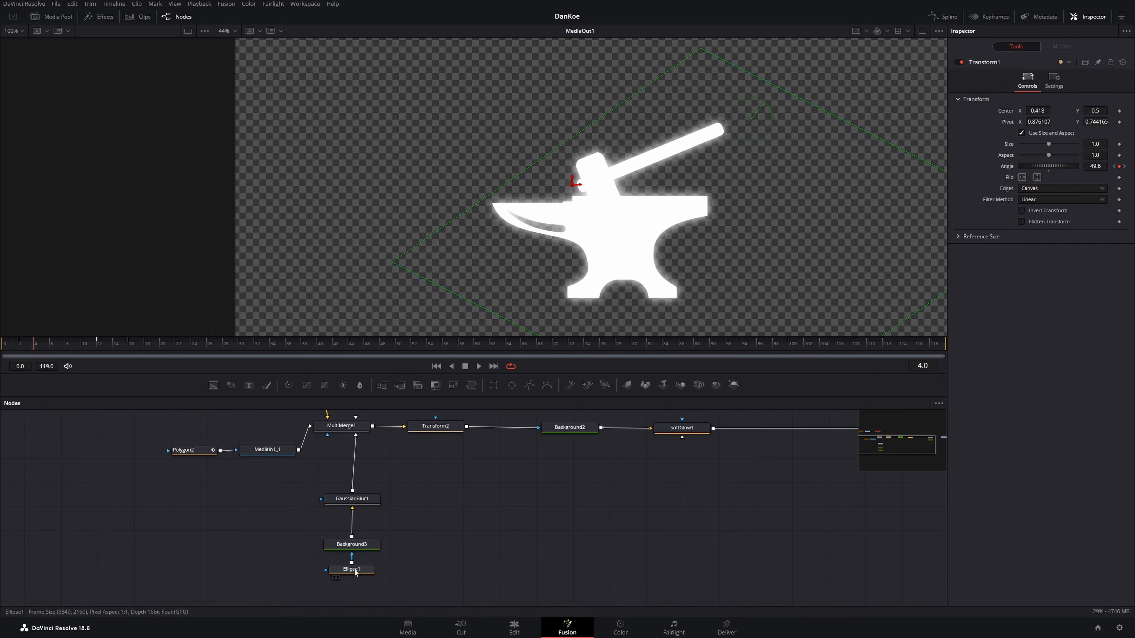
# - Widen the ellipse mask to 0.283 and keyframe its Level at 0 on frame 3
pyautogui.click(354, 571)
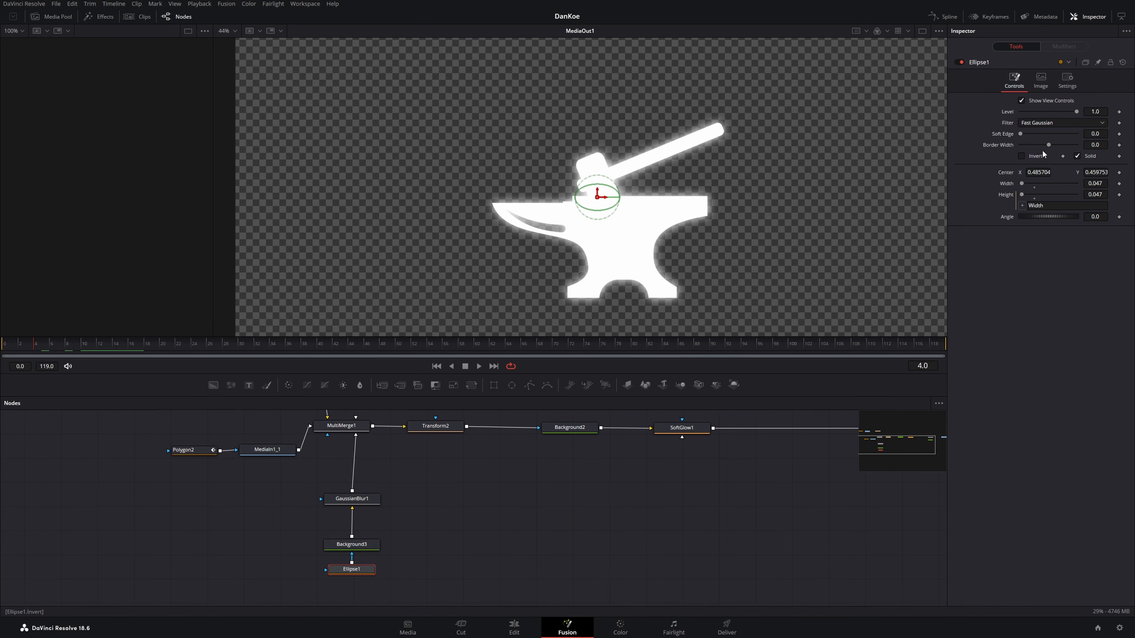
pyautogui.moveTo(1074, 114); pyautogui.dragTo(1025, 113)
pyautogui.hotkey('ctrl', 'z')
pyautogui.moveTo(1022, 184); pyautogui.dragTo(1029, 184)
pyautogui.moveTo(1077, 112); pyautogui.dragTo(1023, 111)
pyautogui.click(29, 355)
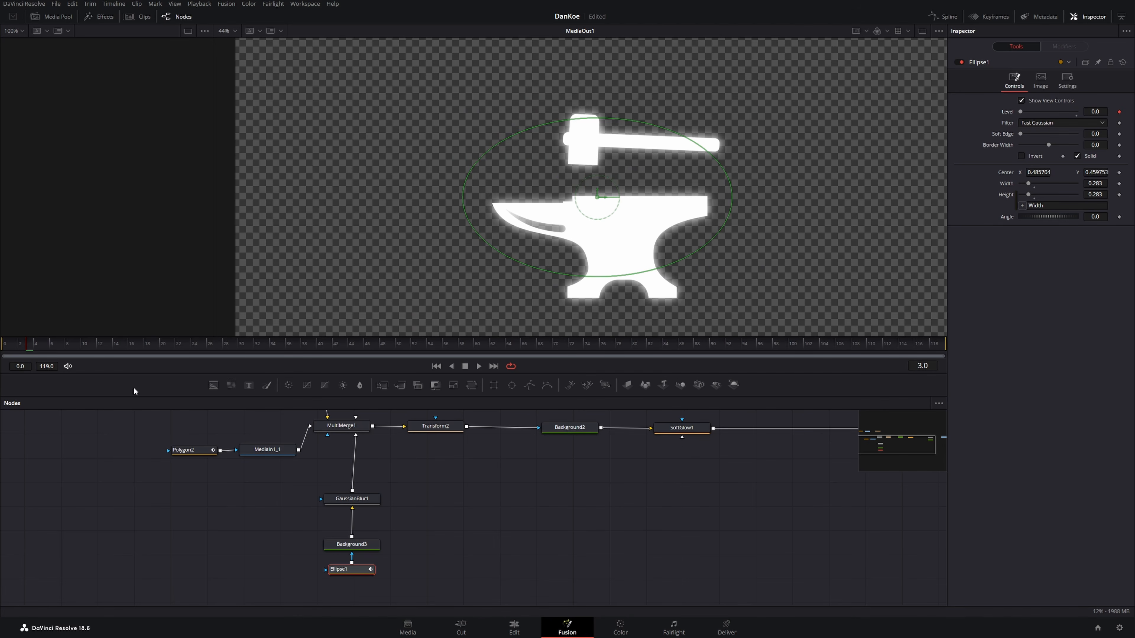
# - Keyframe the ellipse mask's Level at 1.0 on frame 5 and its width at 0.063 on frame 4
pyautogui.click(43, 352)
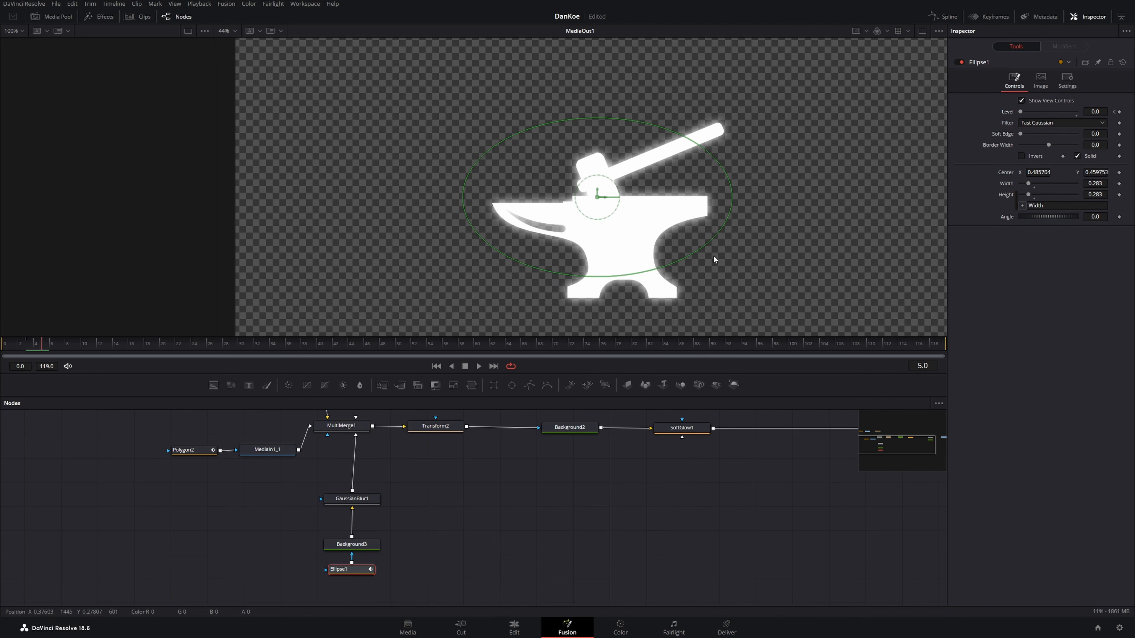
pyautogui.moveTo(1022, 112); pyautogui.dragTo(1076, 112)
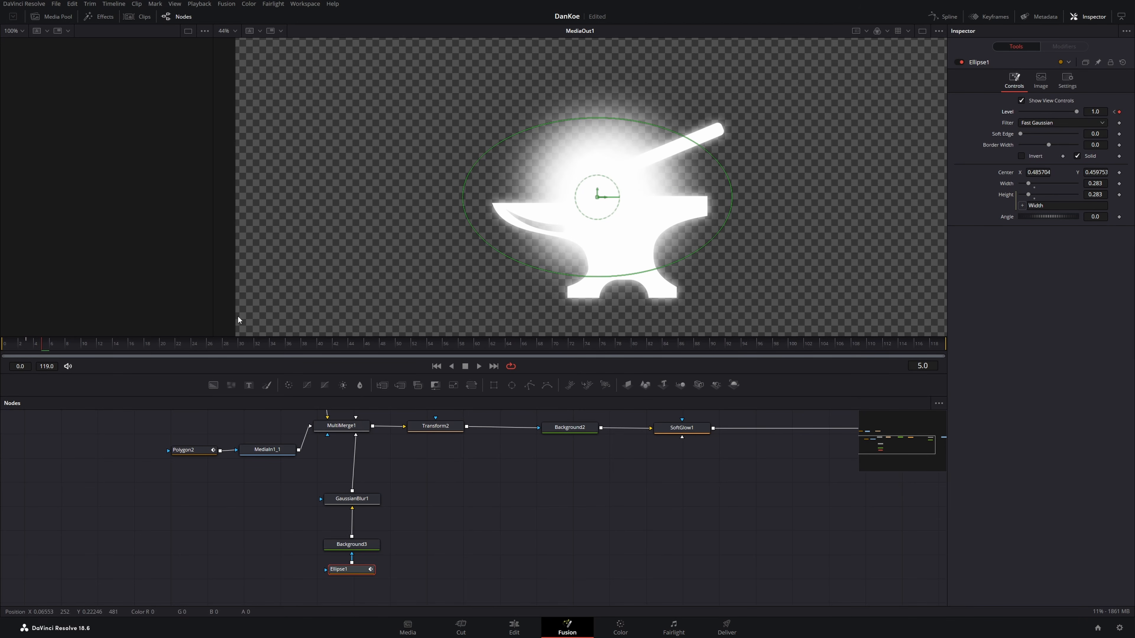
pyautogui.click(38, 353)
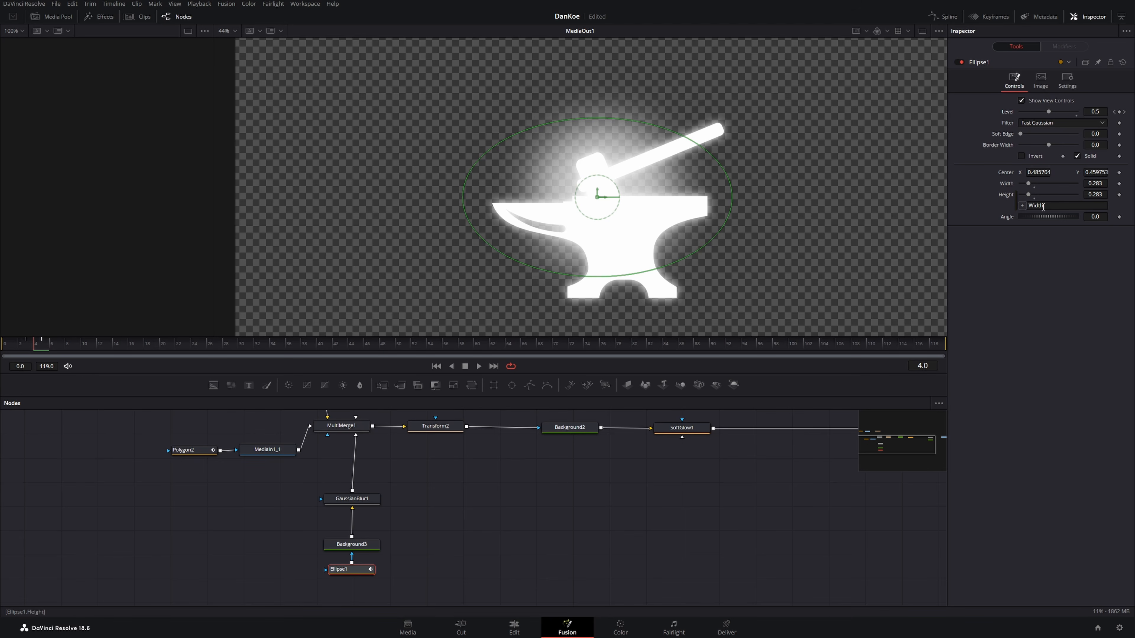
pyautogui.moveTo(1028, 184); pyautogui.dragTo(1021, 184)
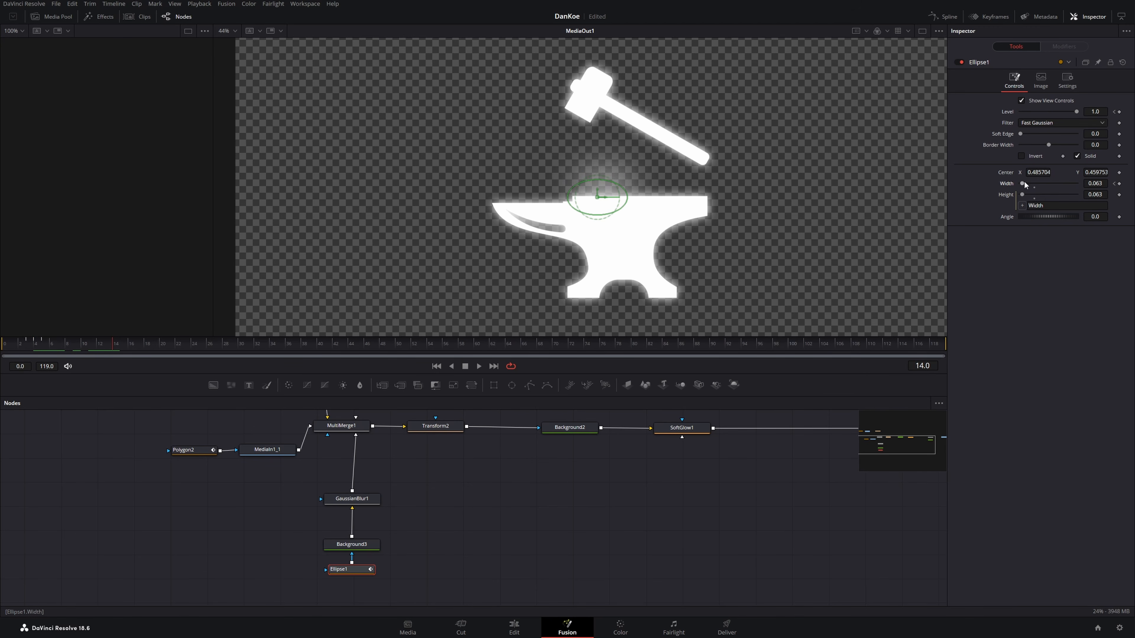
# - Keyframe the ellipse's width at 0.157 and its Level at 0 on frame 14, and play the animation from frame 0
pyautogui.moveTo(1023, 183); pyautogui.dragTo(1027, 186)
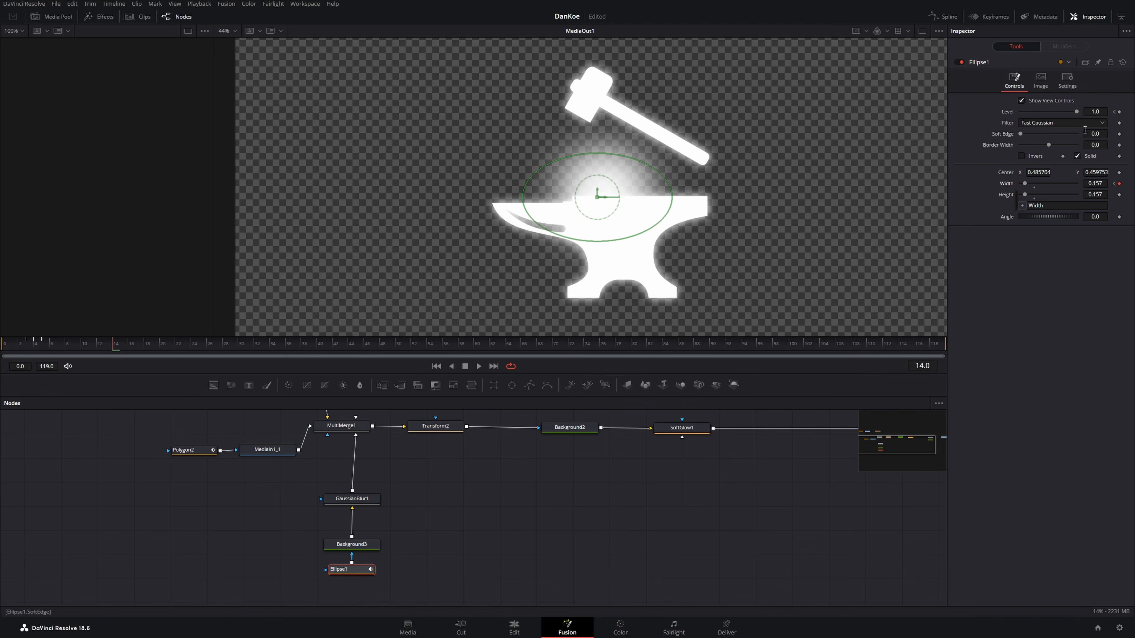
pyautogui.moveTo(125, 347)
pyautogui.mouseDown()
pyautogui.moveTo(30, 353)
pyautogui.moveTo(114, 348)
pyautogui.mouseUp()
pyautogui.moveTo(1076, 111); pyautogui.dragTo(991, 115)
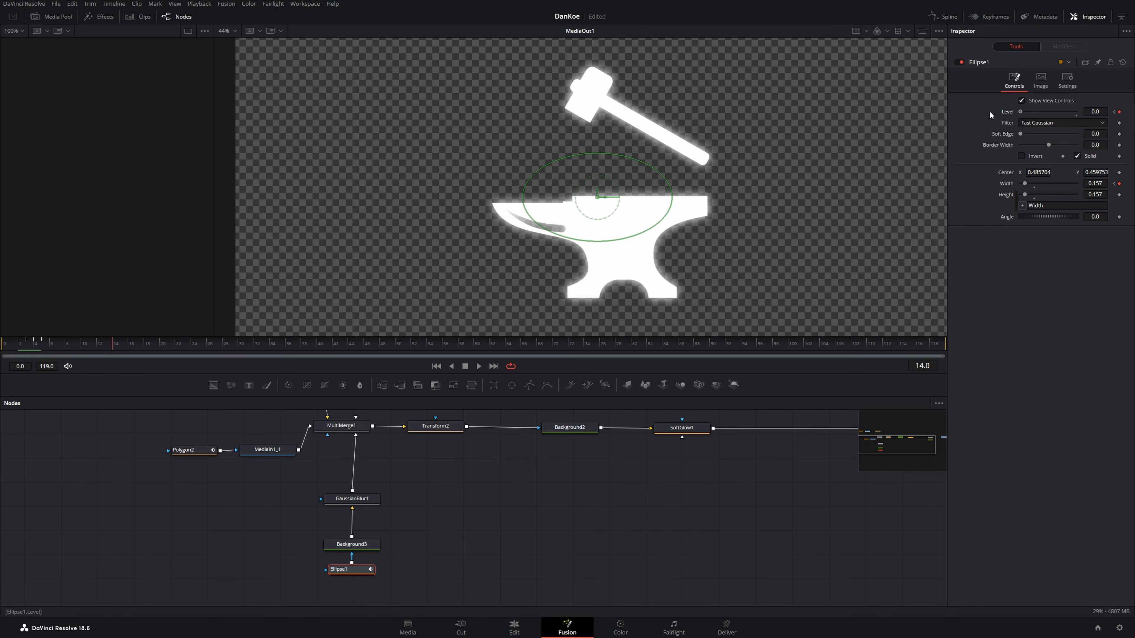
pyautogui.moveTo(83, 352); pyautogui.dragTo(5, 353)
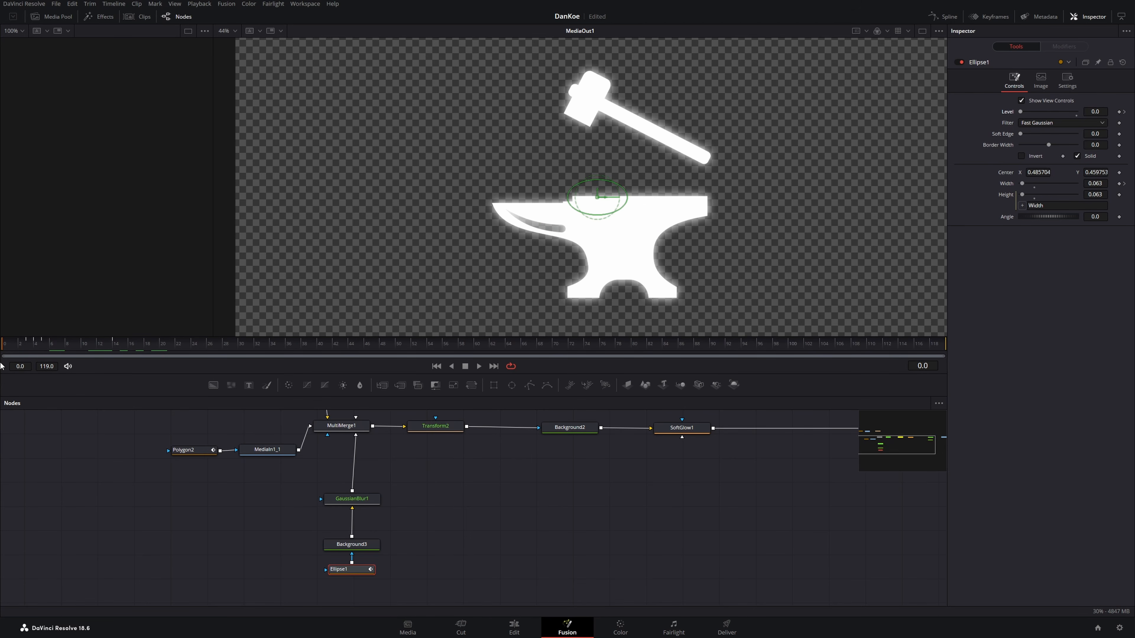
pyautogui.click(477, 368)
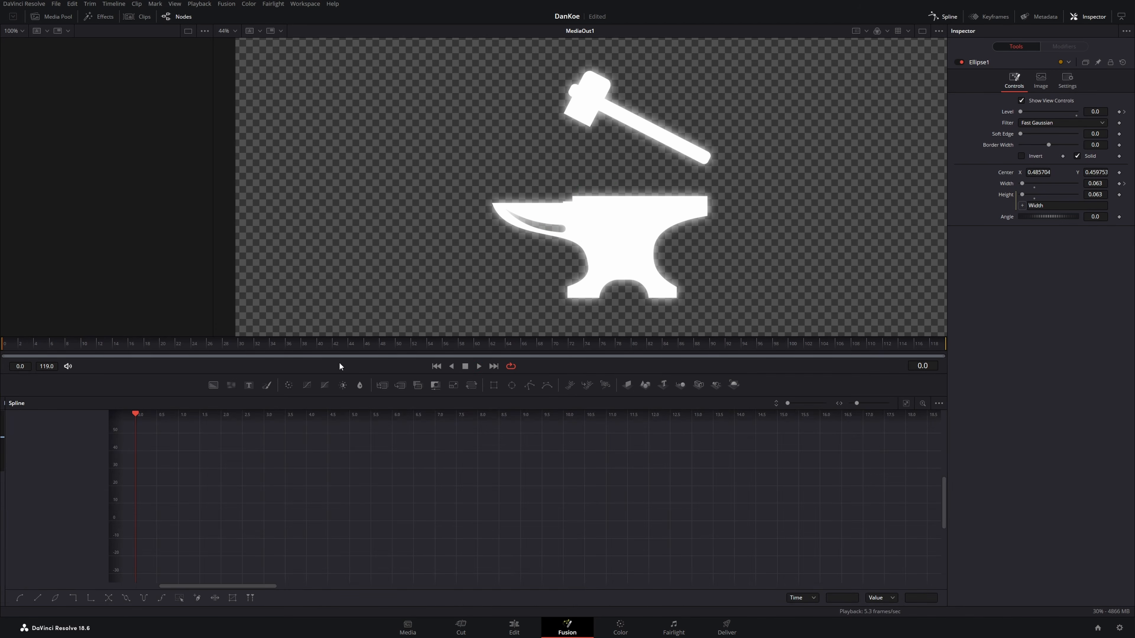
# - Show the hammer Transform's Angle curve together with the ellipse's Level and Width curves in the Spline editor
pyautogui.click(941, 16)
pyautogui.click(363, 571)
pyautogui.moveTo(417, 491); pyautogui.dragTo(441, 602)
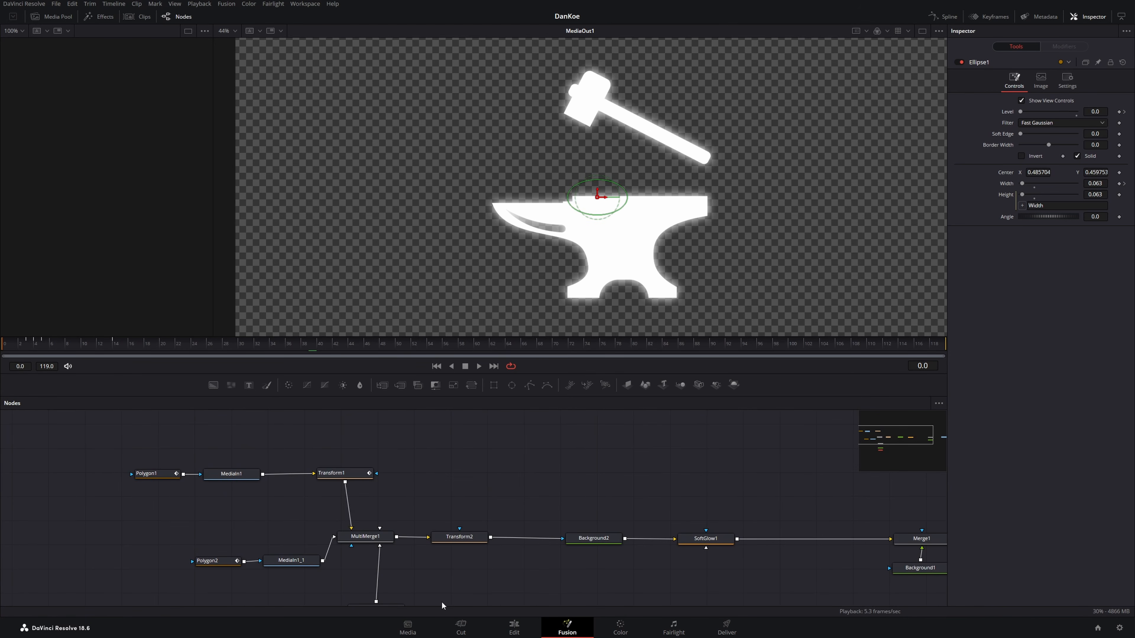
pyautogui.keyDown('ctrl'); pyautogui.click(345, 476); pyautogui.keyUp('ctrl')
pyautogui.moveTo(512, 516); pyautogui.dragTo(508, 429)
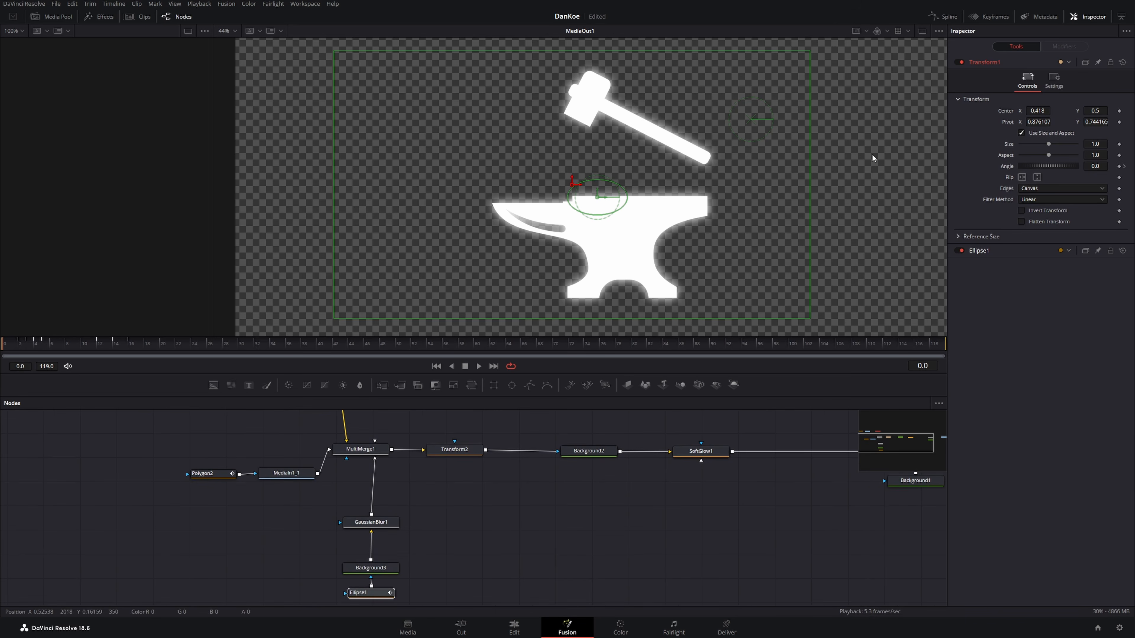
pyautogui.click(950, 18)
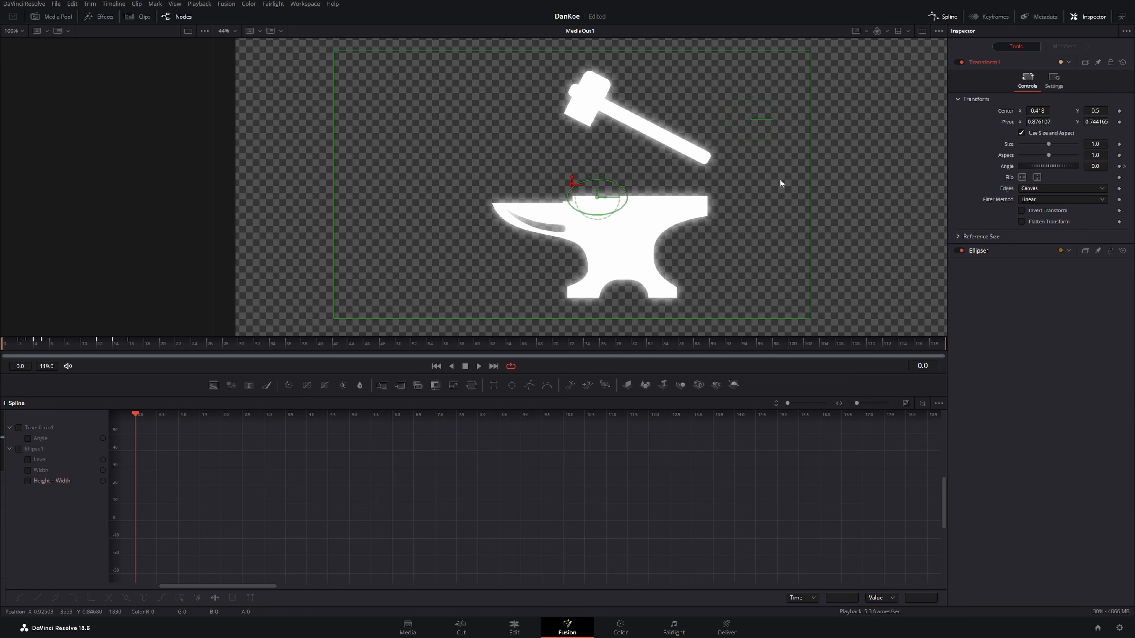
pyautogui.click(28, 470)
pyautogui.click(27, 459)
pyautogui.click(28, 438)
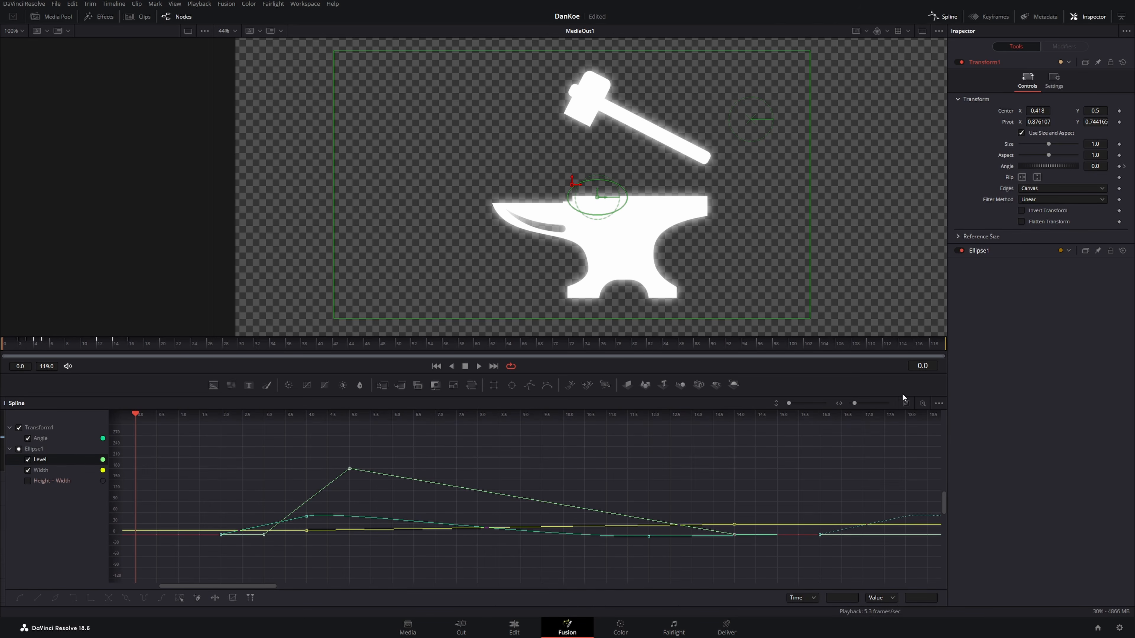
# - Fit the curves in the spline graph and isolate the hammer's Angle curve to examine its keyframe timing
pyautogui.click(908, 404)
pyautogui.scroll(-2, 519, 489)
pyautogui.scroll(2, 520, 489)
pyautogui.moveTo(562, 503); pyautogui.dragTo(539, 476)
pyautogui.moveTo(333, 464); pyautogui.dragTo(337, 502)
pyautogui.click(28, 459)
pyautogui.click(28, 471)
pyautogui.click(43, 438)
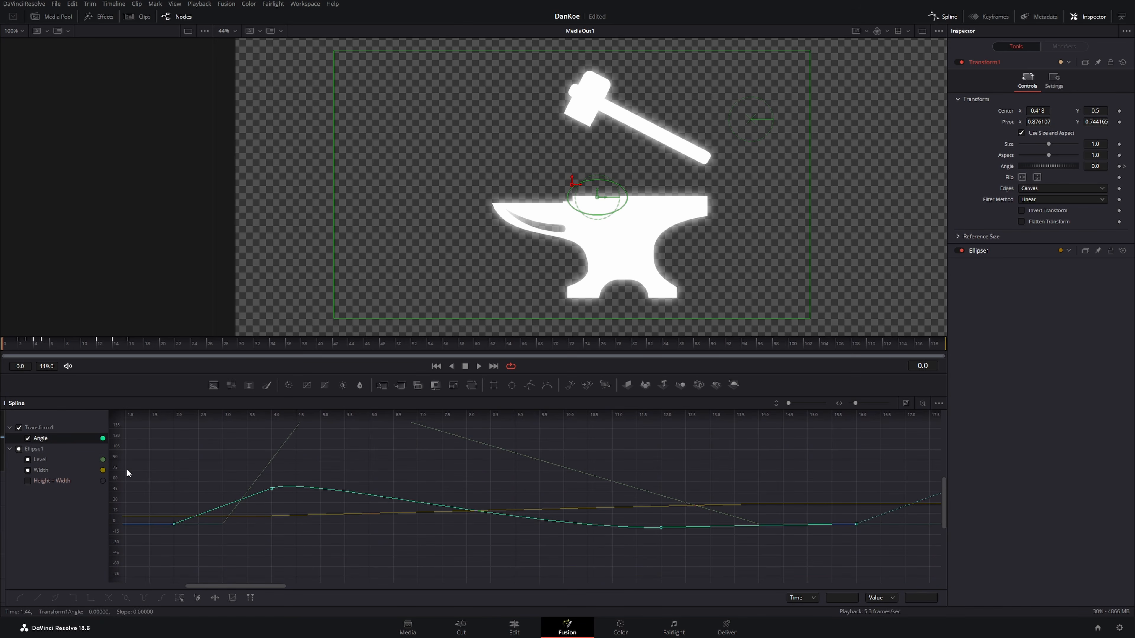
pyautogui.hscroll(5, 695, 559)
pyautogui.hscroll(-12, 626, 539)
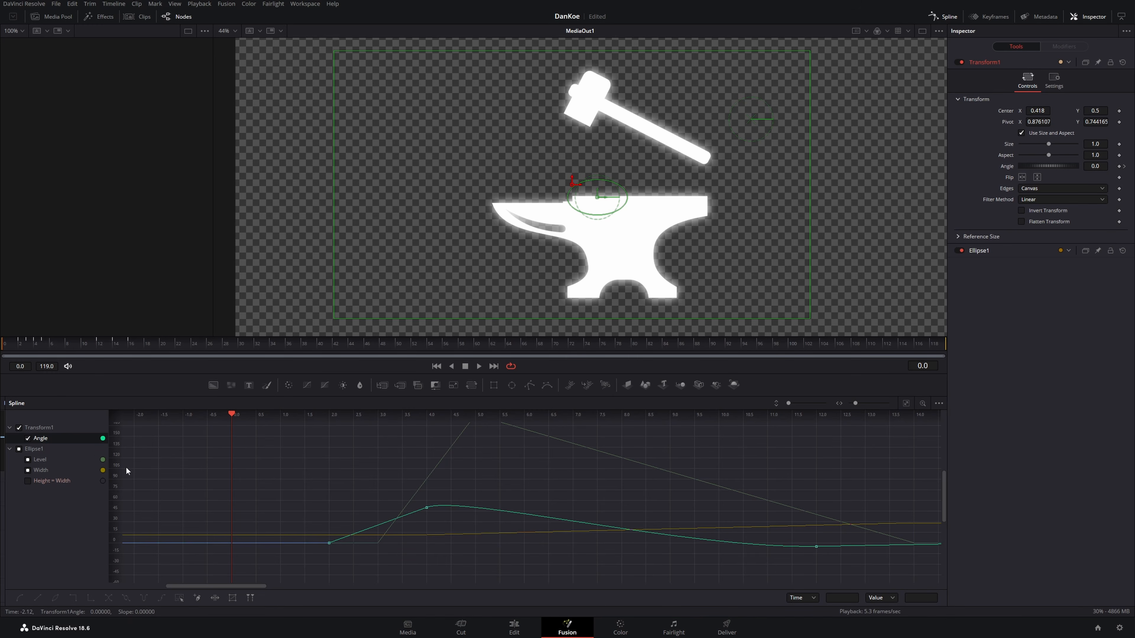
# - Activate the ellipse's Level curve and keyframe Level at 0 on frames 2 and 16 to match the hammer's cycle
pyautogui.moveTo(50, 350); pyautogui.dragTo(23, 359)
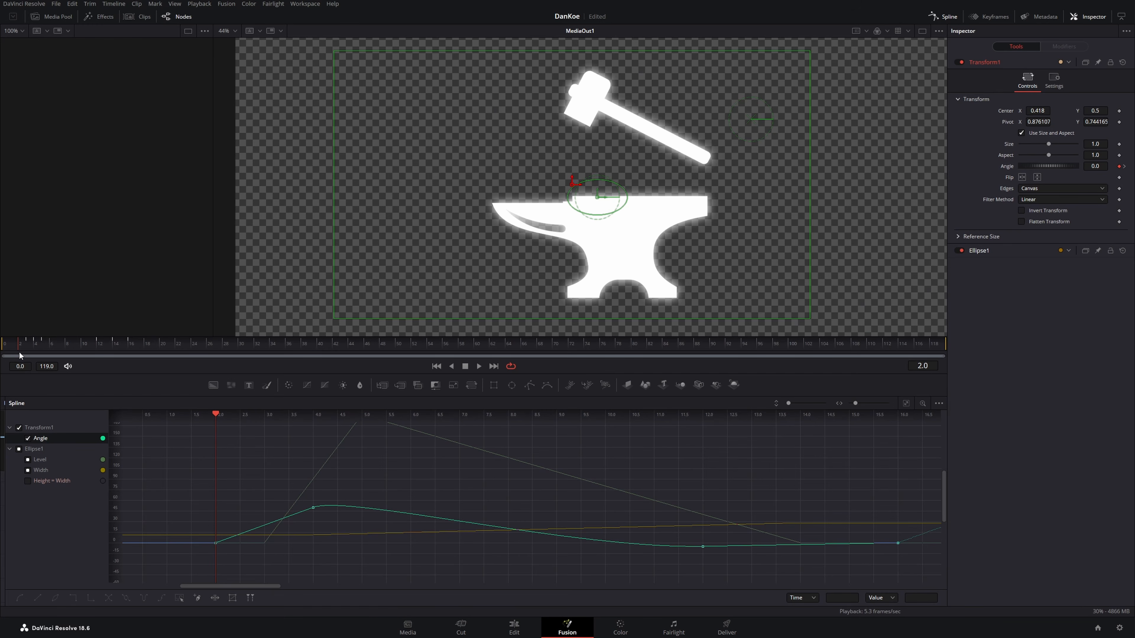
pyautogui.click(28, 460)
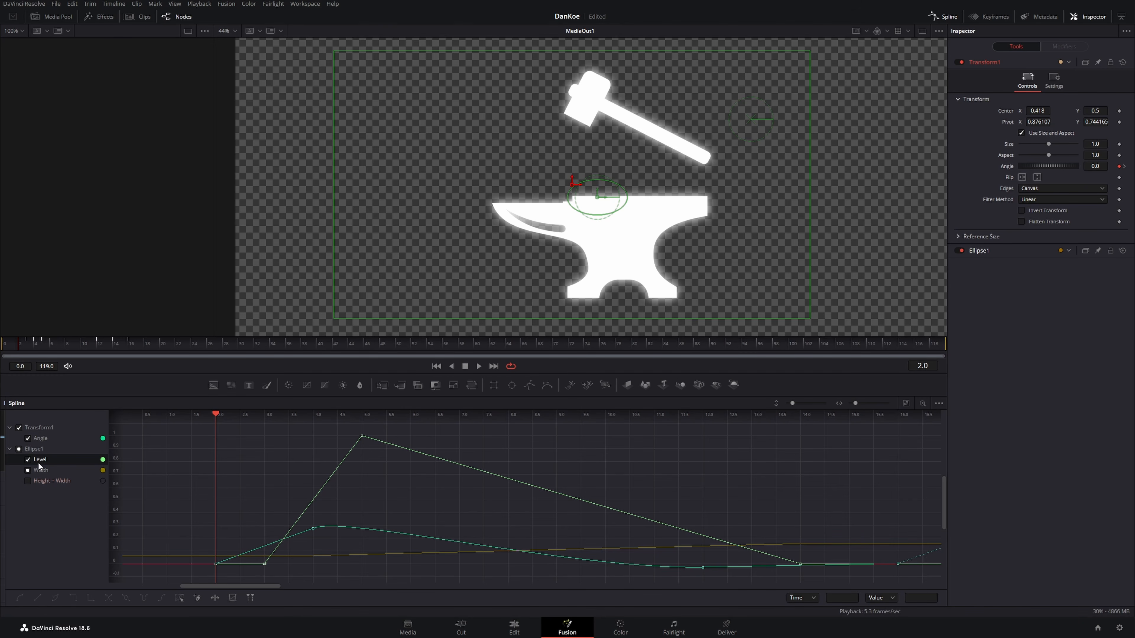
pyautogui.click(986, 251)
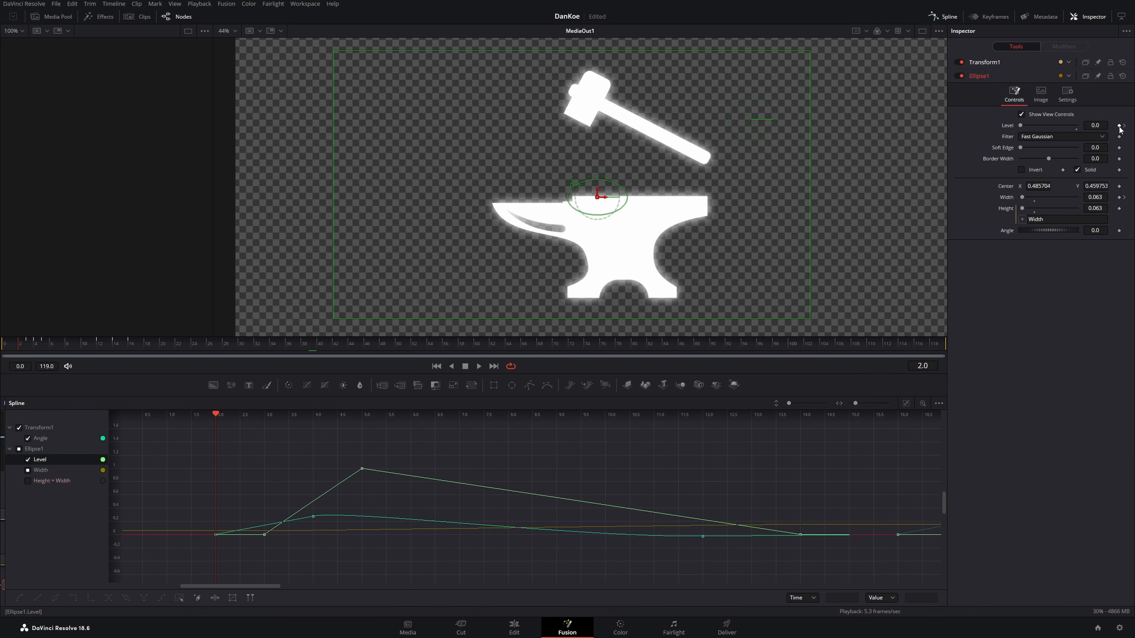
pyautogui.moveTo(22, 349); pyautogui.dragTo(132, 347)
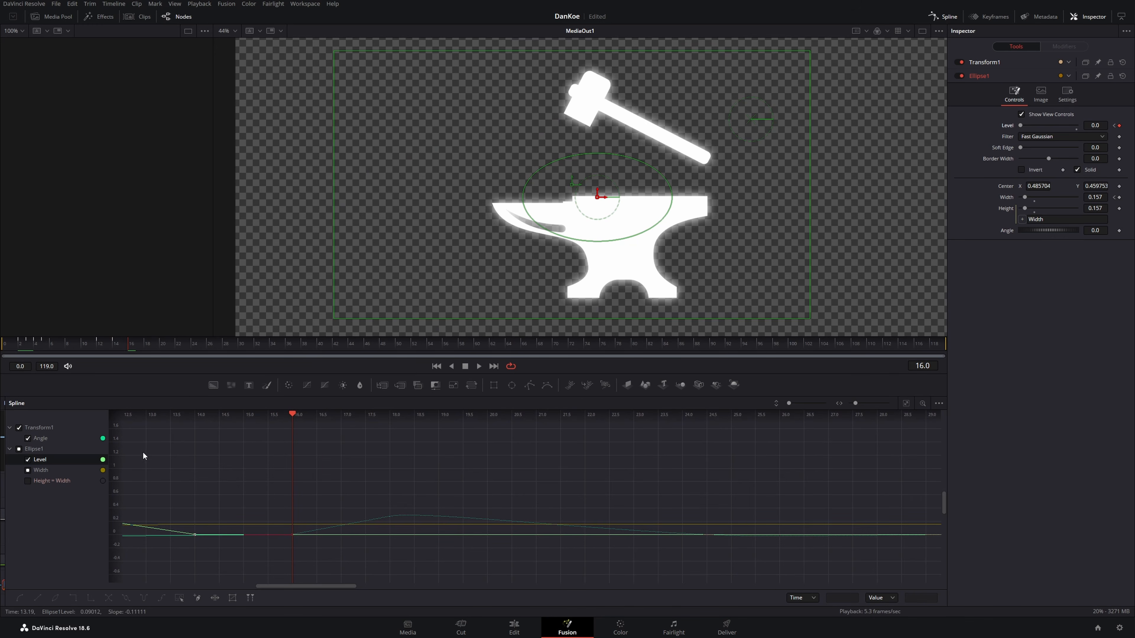
pyautogui.moveTo(120, 349); pyautogui.dragTo(13, 354)
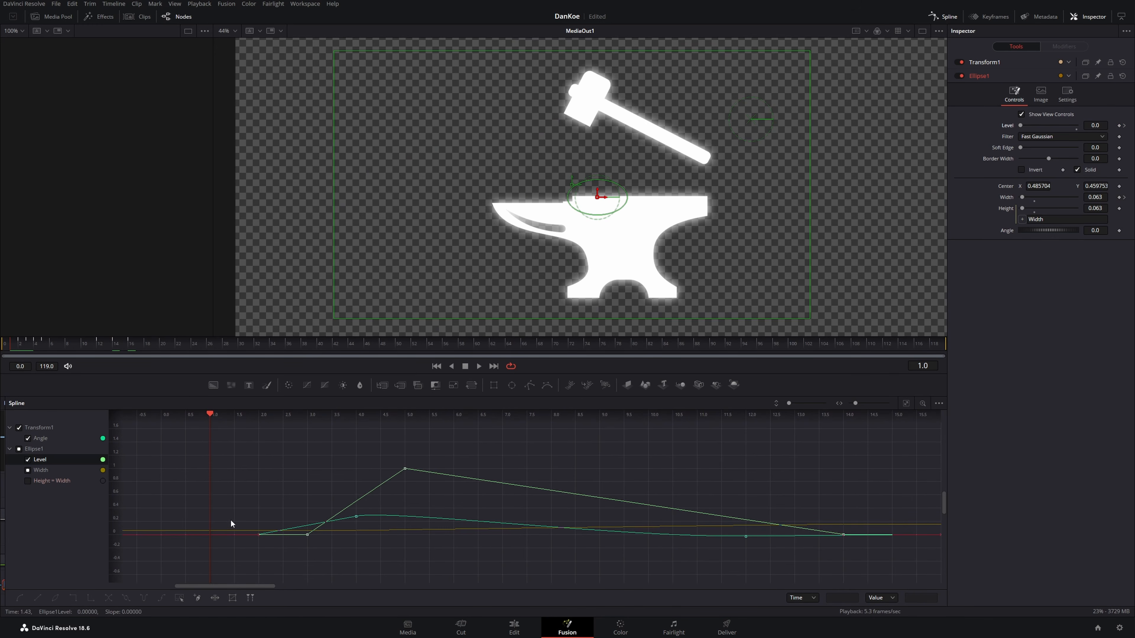
# - Hide the hammer's Angle curve and activate both the ellipse's Level and Width curves in the spline graph
pyautogui.click(28, 439)
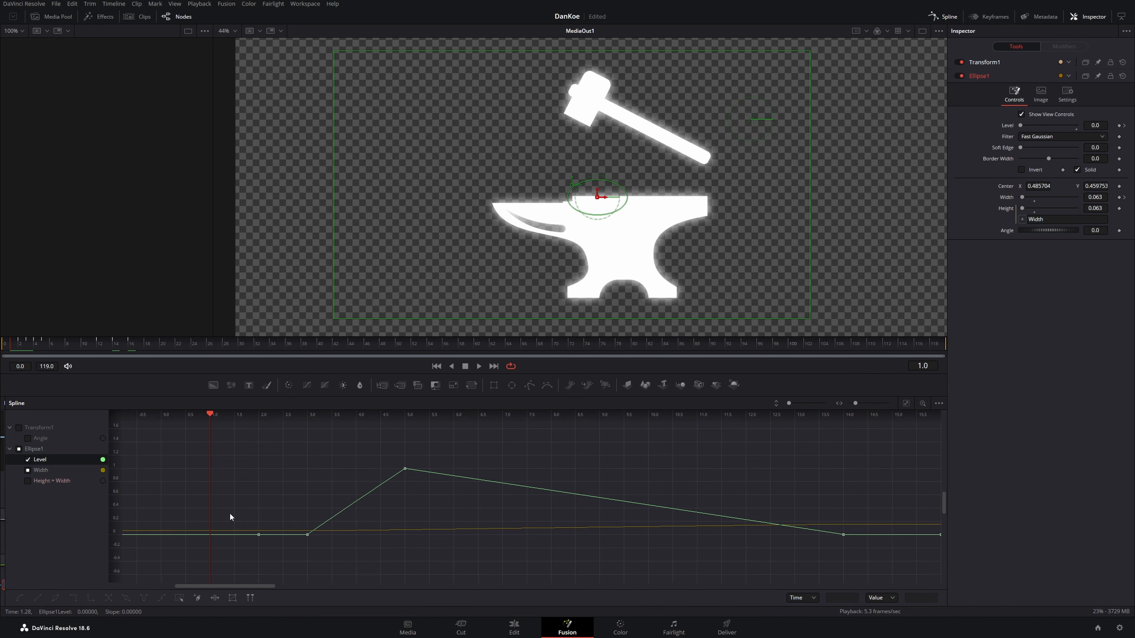
pyautogui.moveTo(337, 487); pyautogui.dragTo(250, 485)
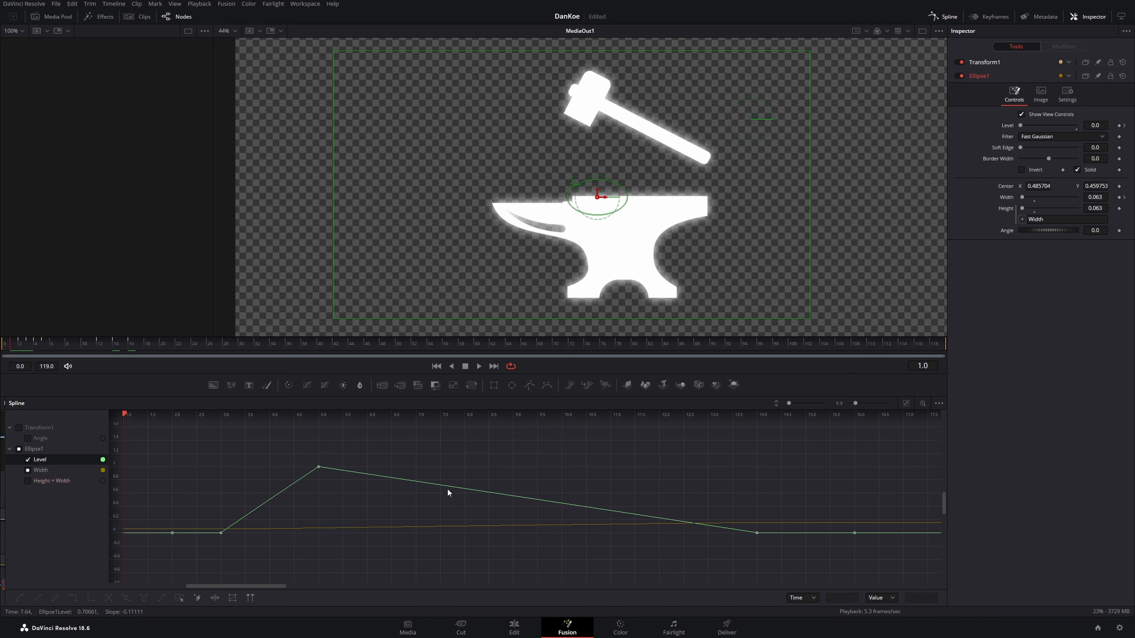
pyautogui.click(32, 471)
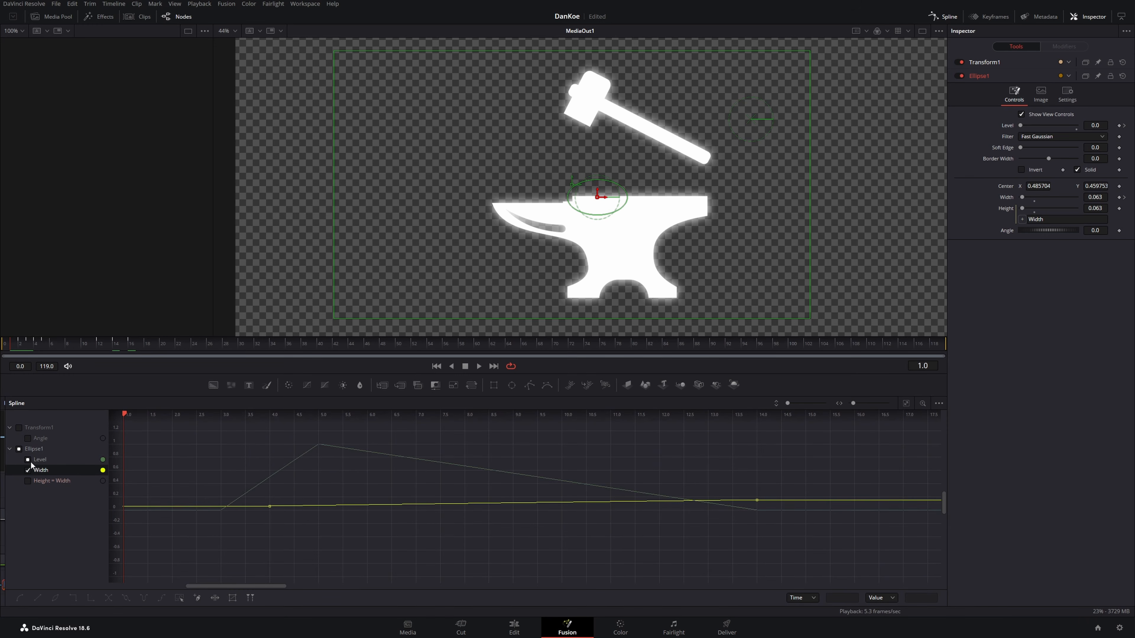
pyautogui.click(28, 460)
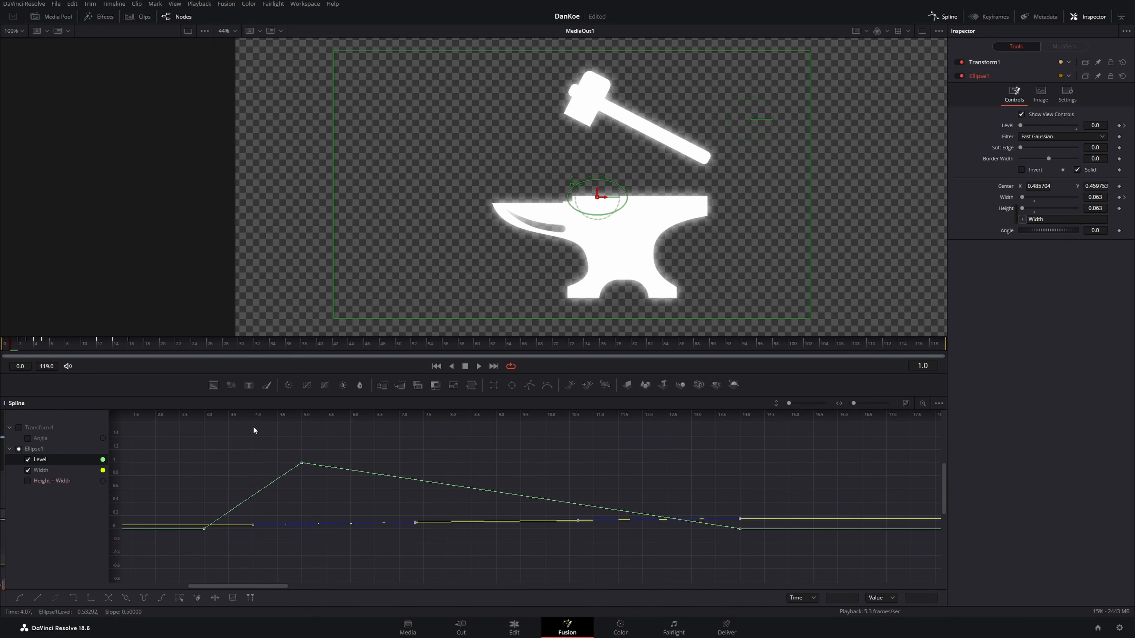
# - Keyframe the ellipse's Width at 0.063 on frame 2 and at 0.157 on frame 16
pyautogui.moveTo(49, 353); pyautogui.dragTo(20, 356)
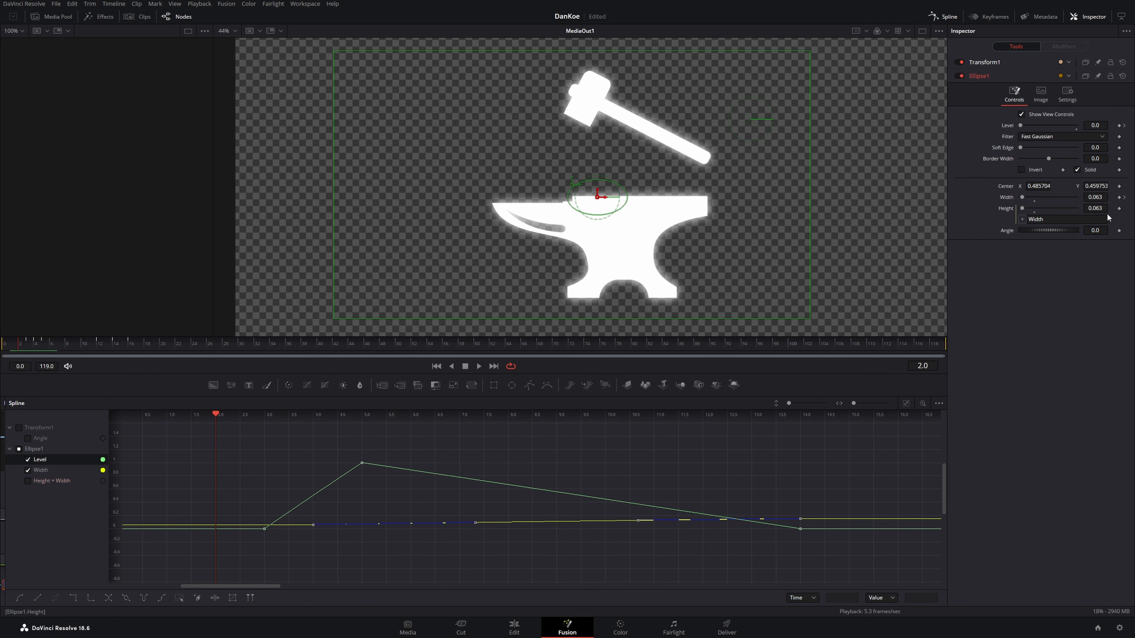
pyautogui.click(1119, 198)
pyautogui.click(132, 344)
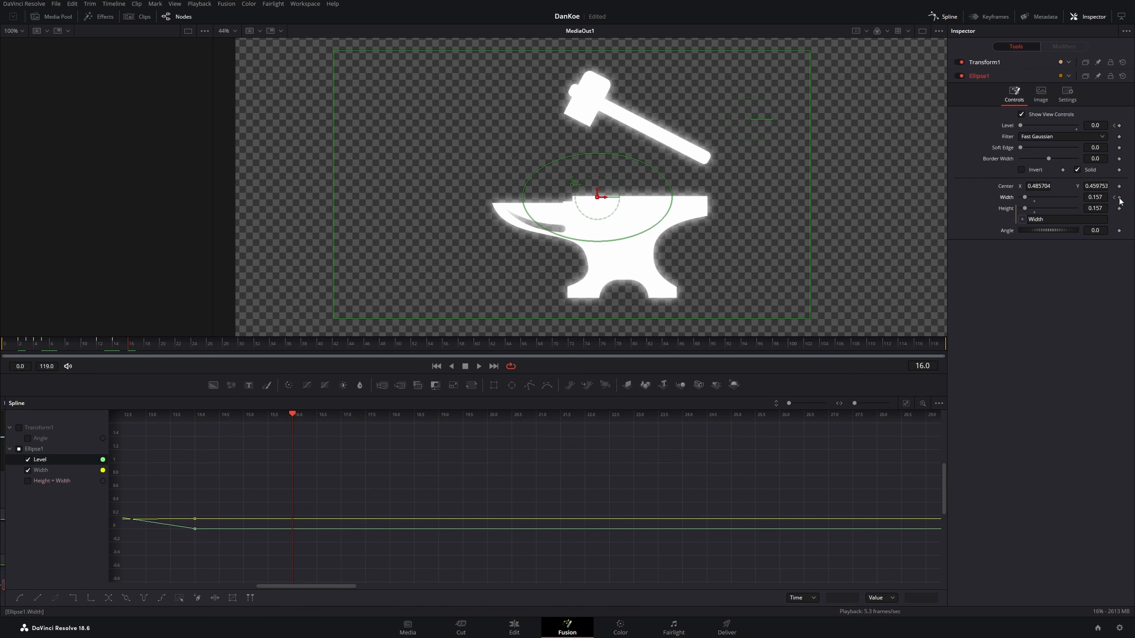
# - Hide the Angle curve, select all Level and Width keyframes of the ellipse, and set them to loop
pyautogui.moveTo(236, 476); pyautogui.dragTo(264, 476)
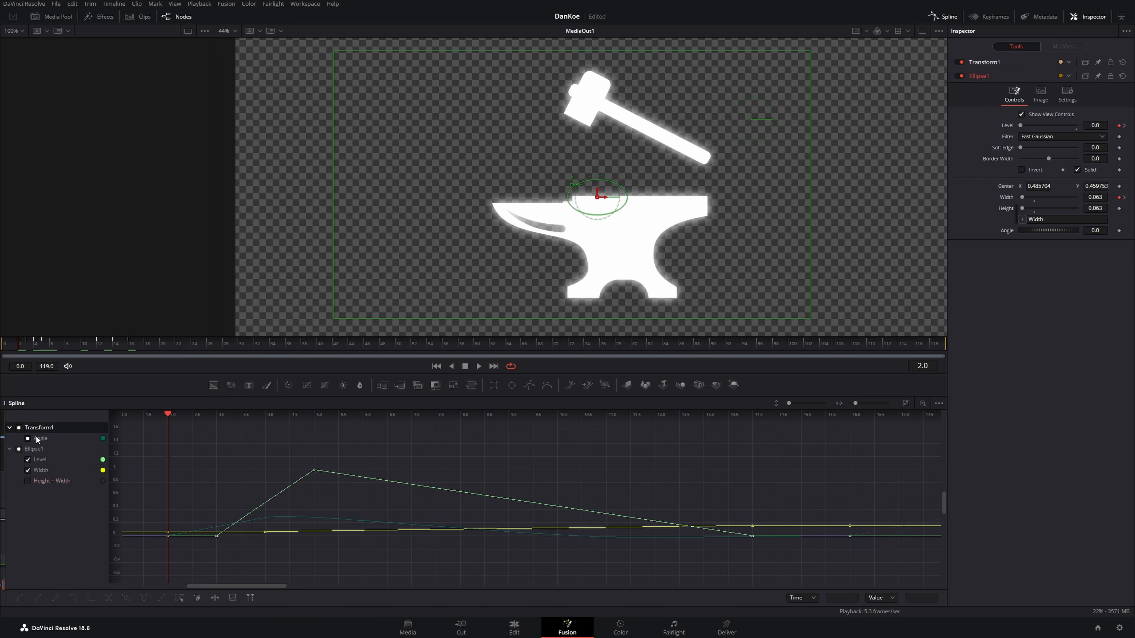
pyautogui.click(28, 439)
pyautogui.moveTo(147, 437); pyautogui.dragTo(906, 574)
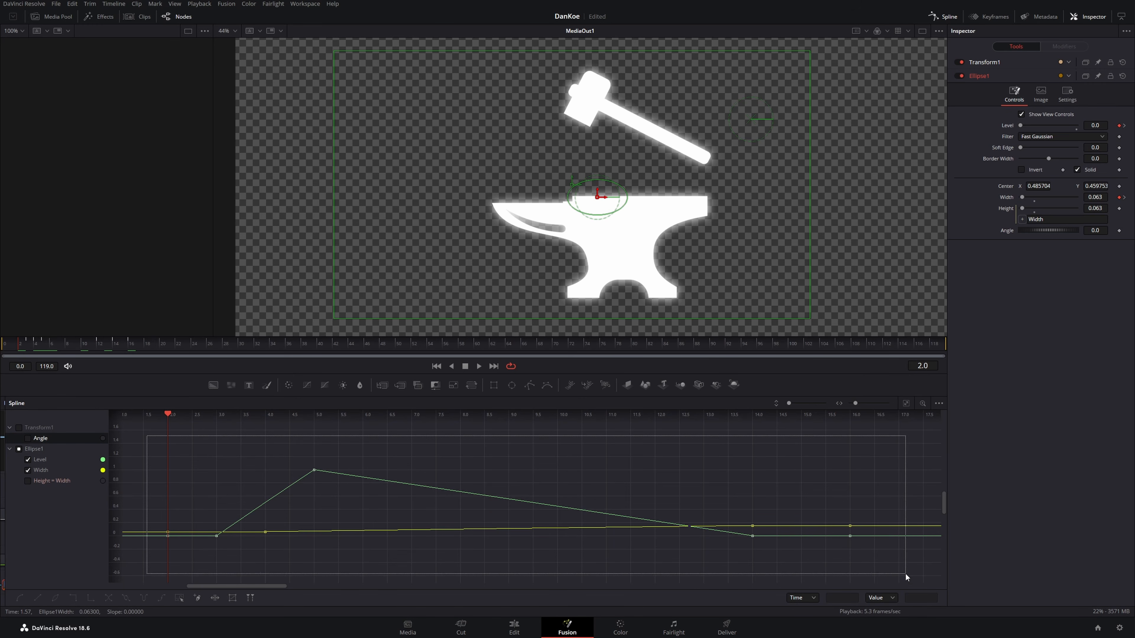
pyautogui.click(127, 598)
pyautogui.click(23, 430)
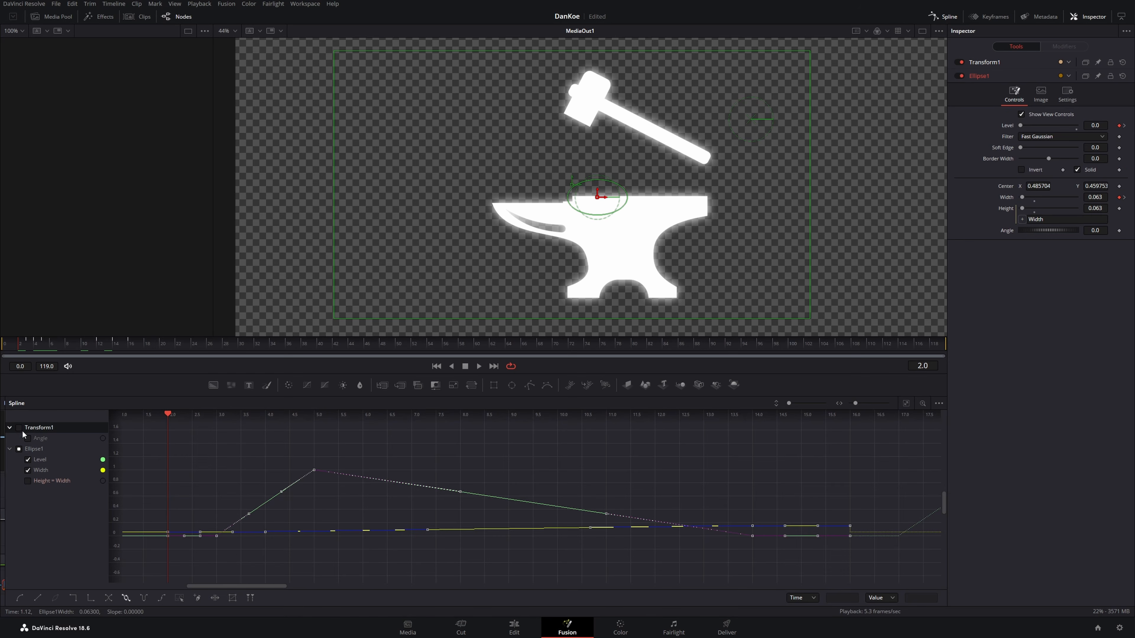
pyautogui.click(27, 438)
# - Close the Spline editor, select MediaOut1, and play the looping hammer animation from frame 0
pyautogui.click(944, 17)
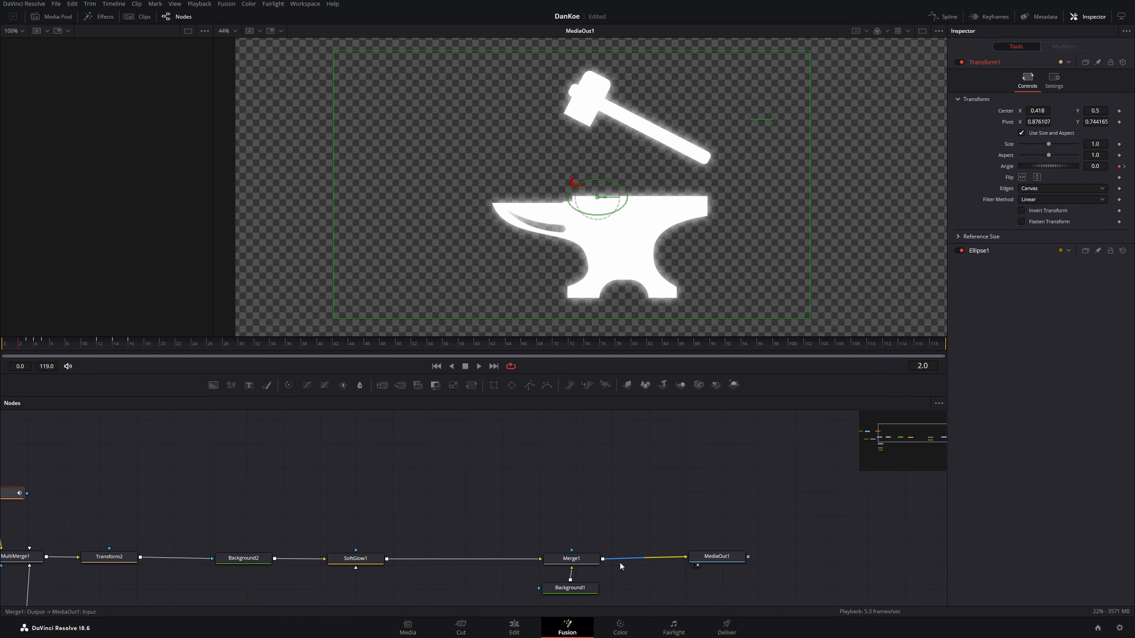
pyautogui.click(689, 557)
pyautogui.moveTo(76, 346); pyautogui.dragTo(8, 344)
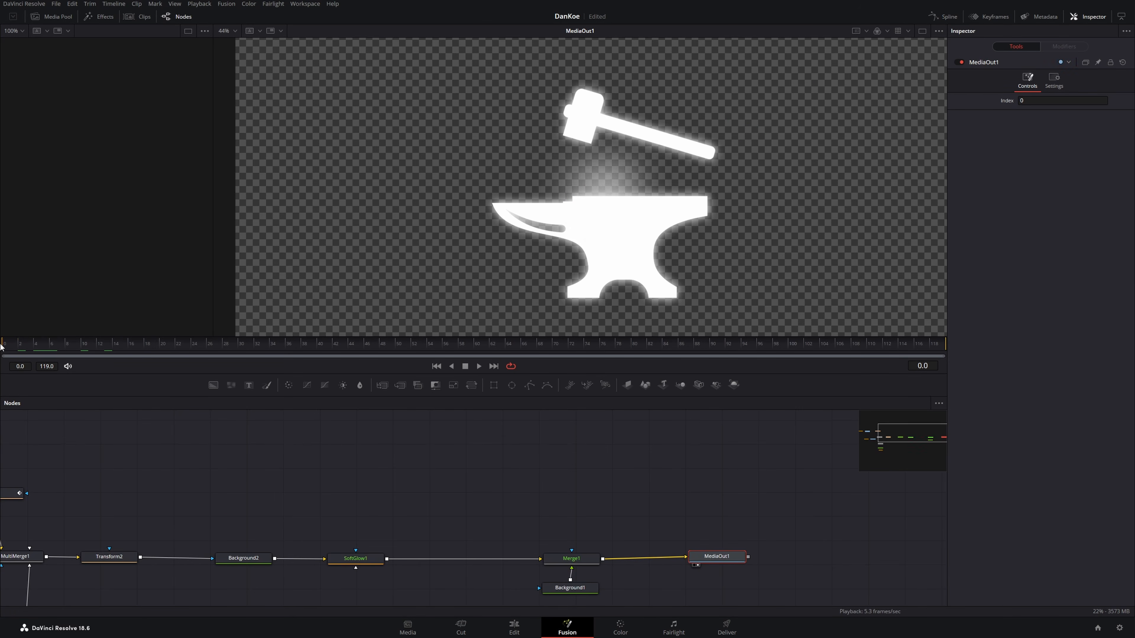
pyautogui.click(480, 366)
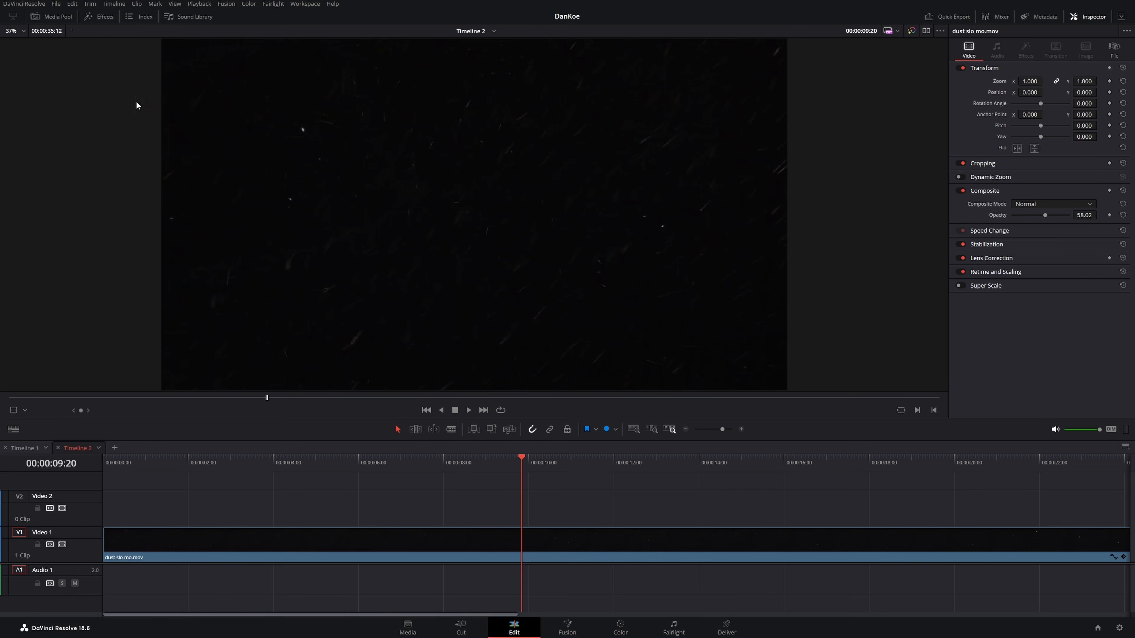
# - Add a Fusion Composition above the dust clip at the start of Timeline 2's Video 2 track and open it in Fusion
pyautogui.click(101, 18)
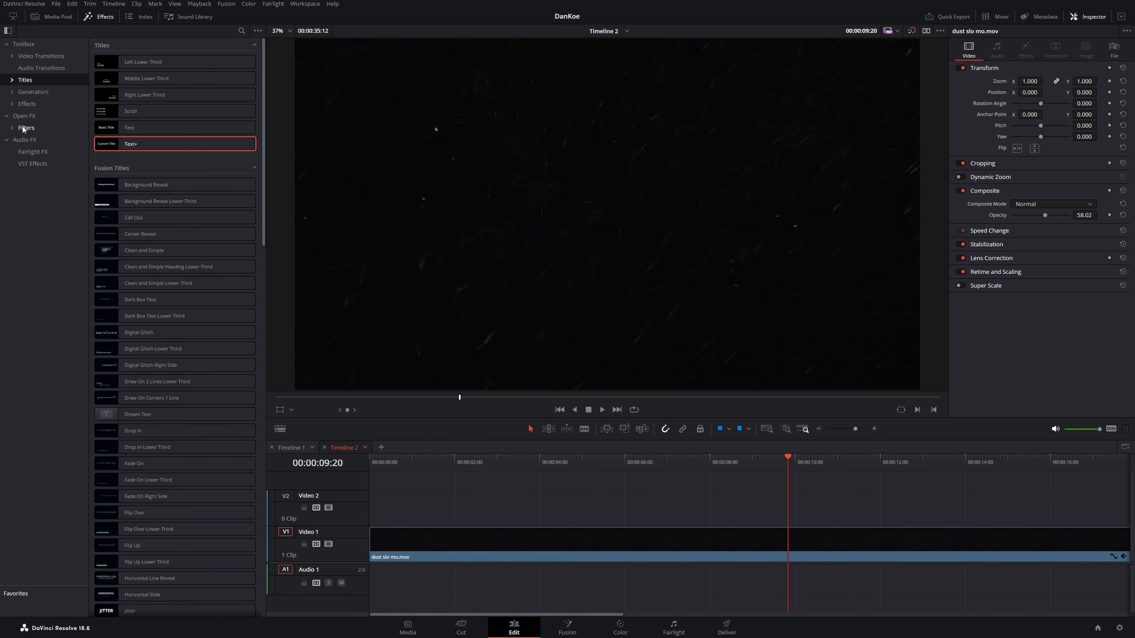
pyautogui.click(27, 103)
pyautogui.moveTo(148, 78); pyautogui.dragTo(370, 510)
pyautogui.moveTo(454, 465); pyautogui.dragTo(441, 473)
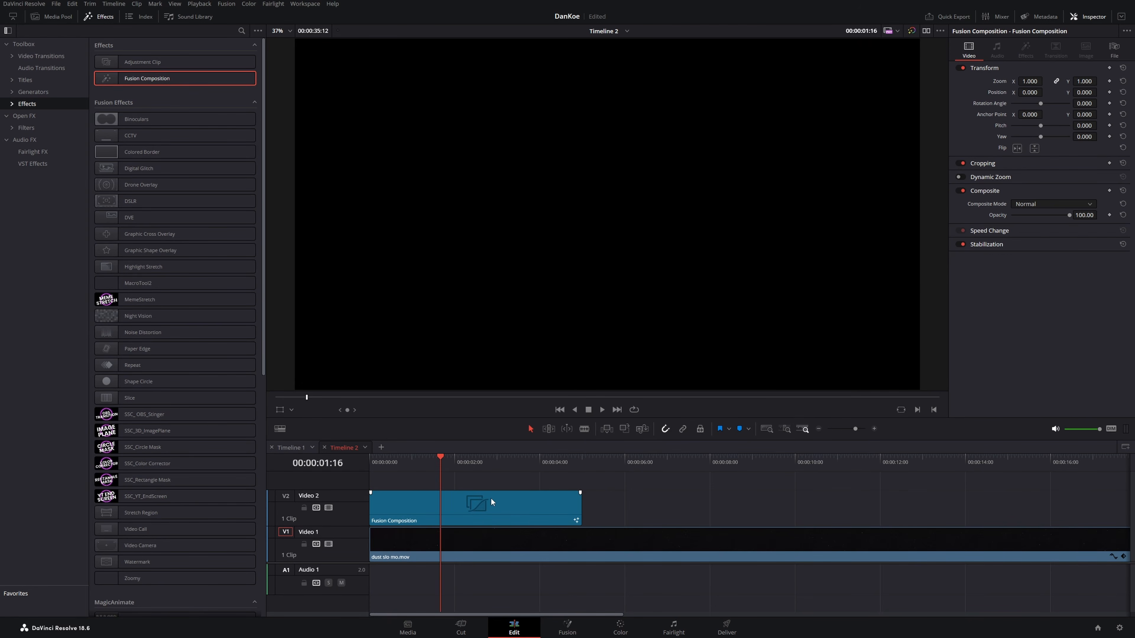
pyautogui.click(568, 629)
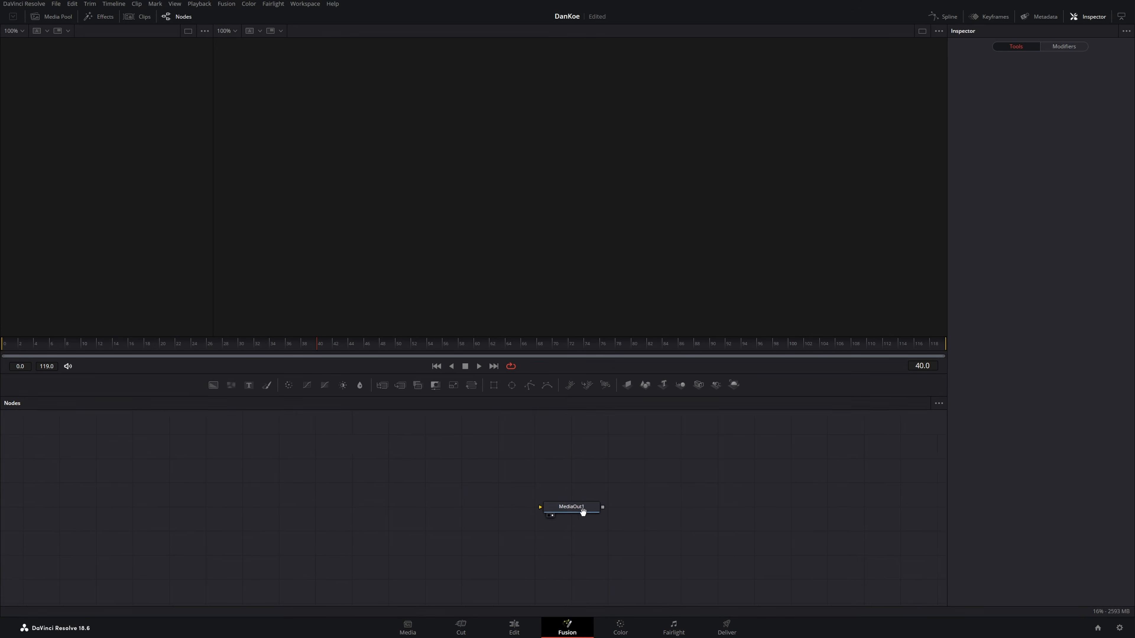
# - Add a Background feeding a MultiMerge into MediaOut1, and set the Background's Alpha to 0
pyautogui.moveTo(213, 385); pyautogui.dragTo(375, 514)
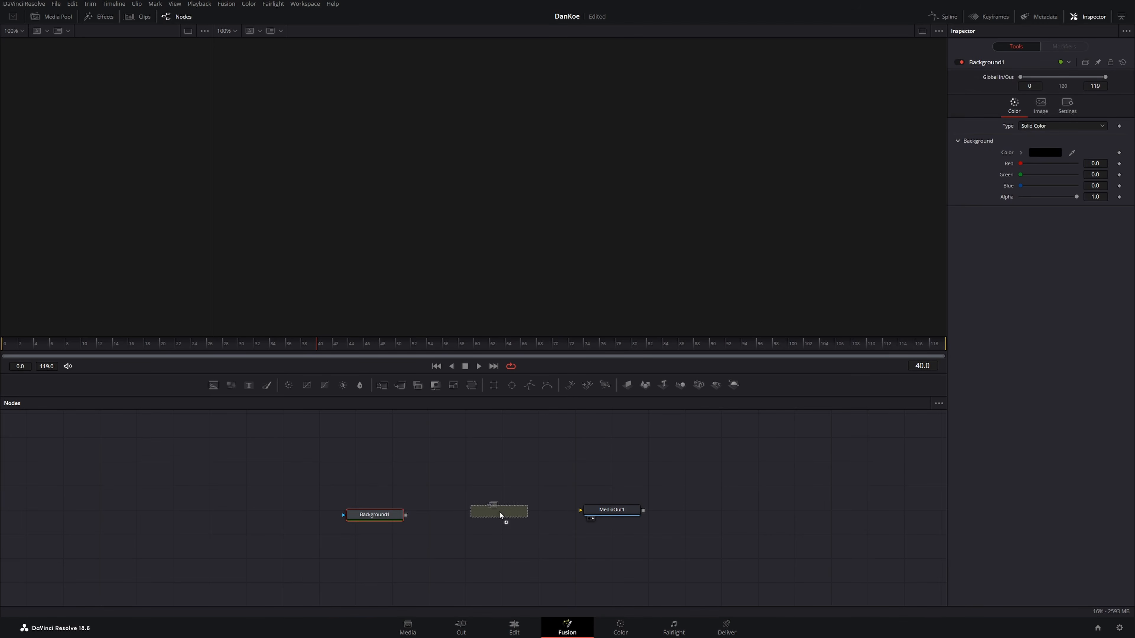
pyautogui.moveTo(499, 518); pyautogui.dragTo(591, 513)
pyautogui.moveTo(401, 516); pyautogui.dragTo(495, 563)
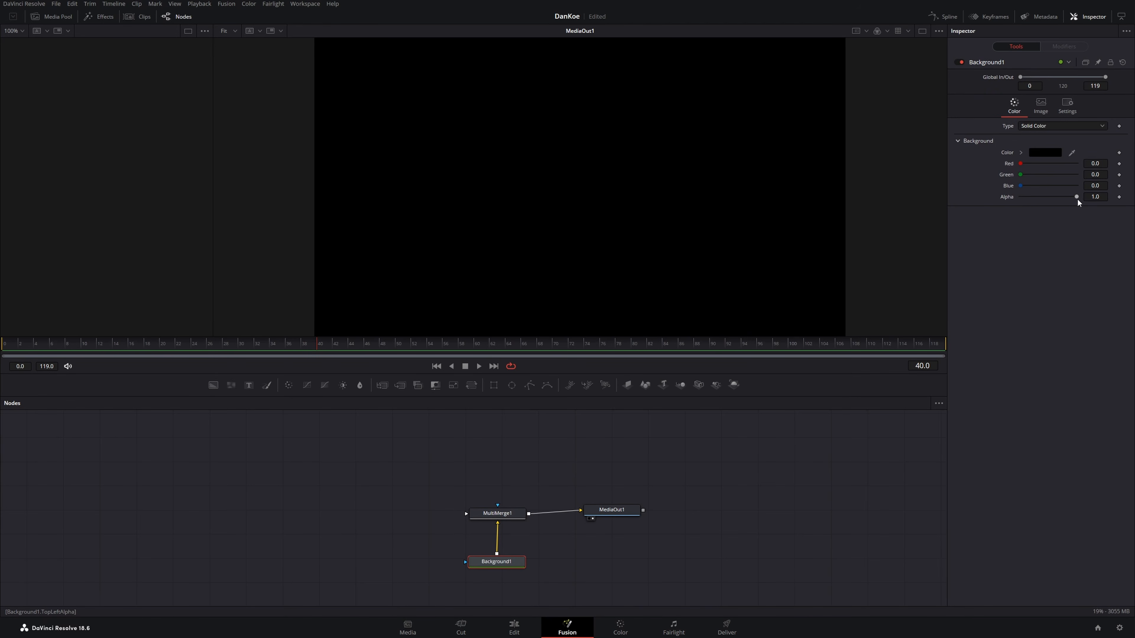
pyautogui.moveTo(1077, 197); pyautogui.dragTo(1001, 198)
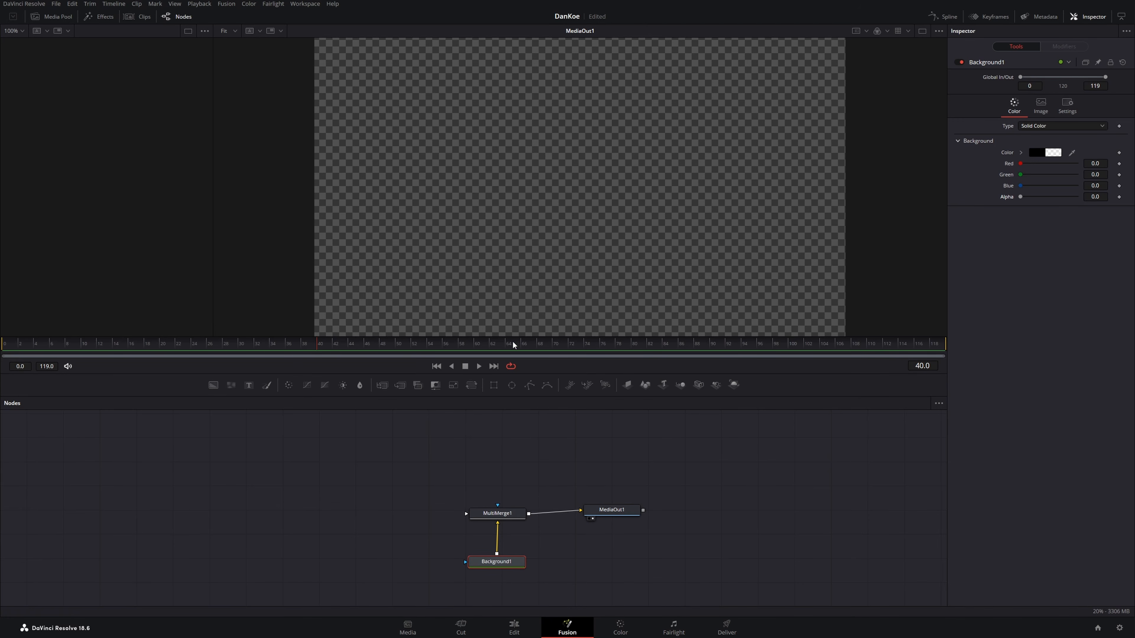
# - Add a second Background node and set its color to white (#ffffff)
pyautogui.moveTo(213, 385); pyautogui.dragTo(261, 492)
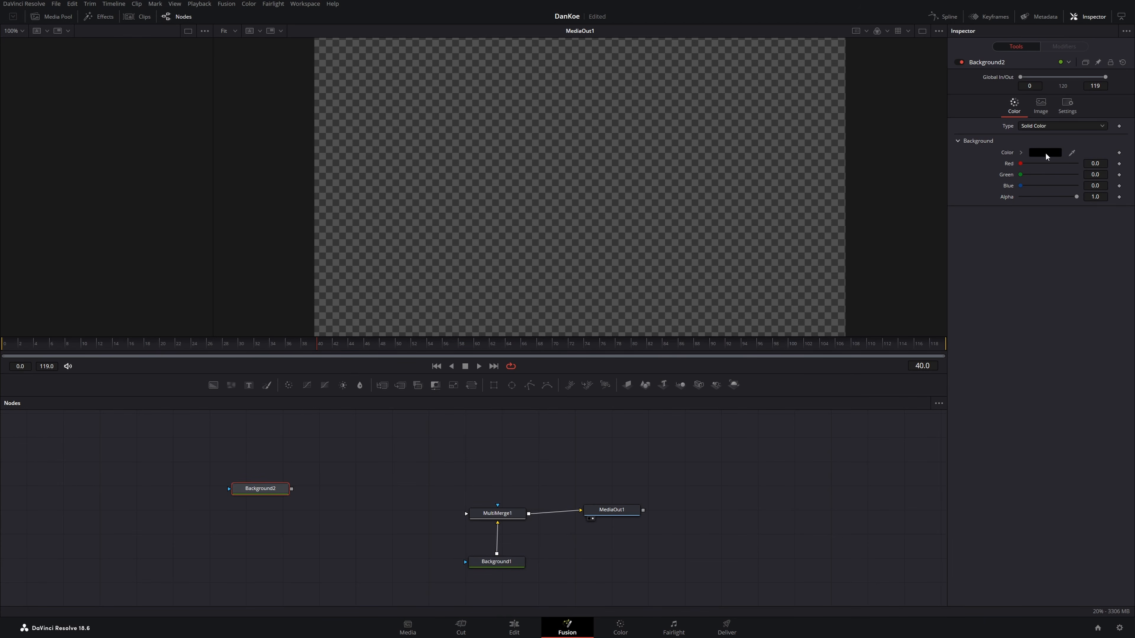
pyautogui.click(1045, 153)
pyautogui.moveTo(676, 298); pyautogui.dragTo(662, 230)
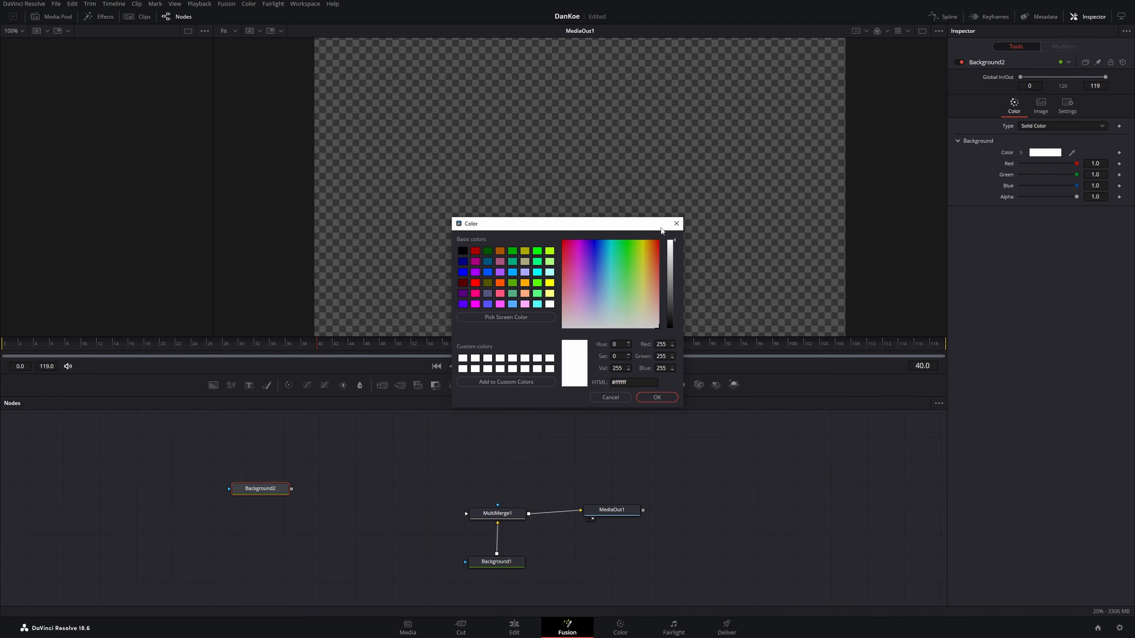
pyautogui.click(665, 399)
# - Add a Polygon mask to the white Background and connect that Background to MultiMerge1
pyautogui.moveTo(372, 500); pyautogui.dragTo(243, 511)
pyautogui.moveTo(149, 490); pyautogui.dragTo(150, 489)
pyautogui.moveTo(174, 490); pyautogui.dragTo(230, 492)
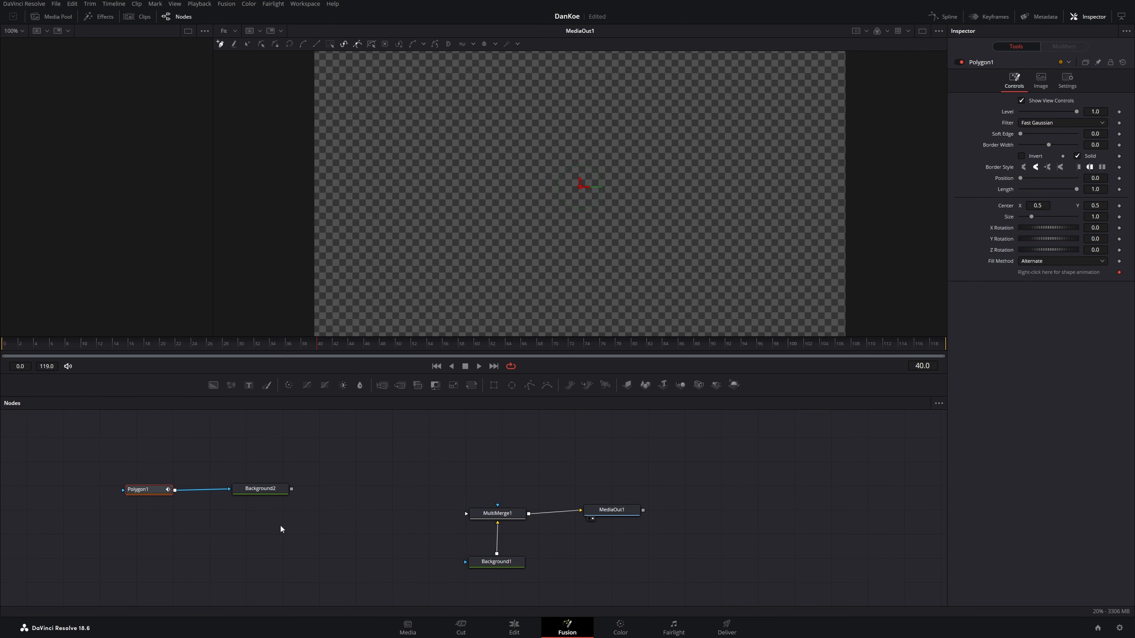
pyautogui.moveTo(291, 490); pyautogui.dragTo(477, 516)
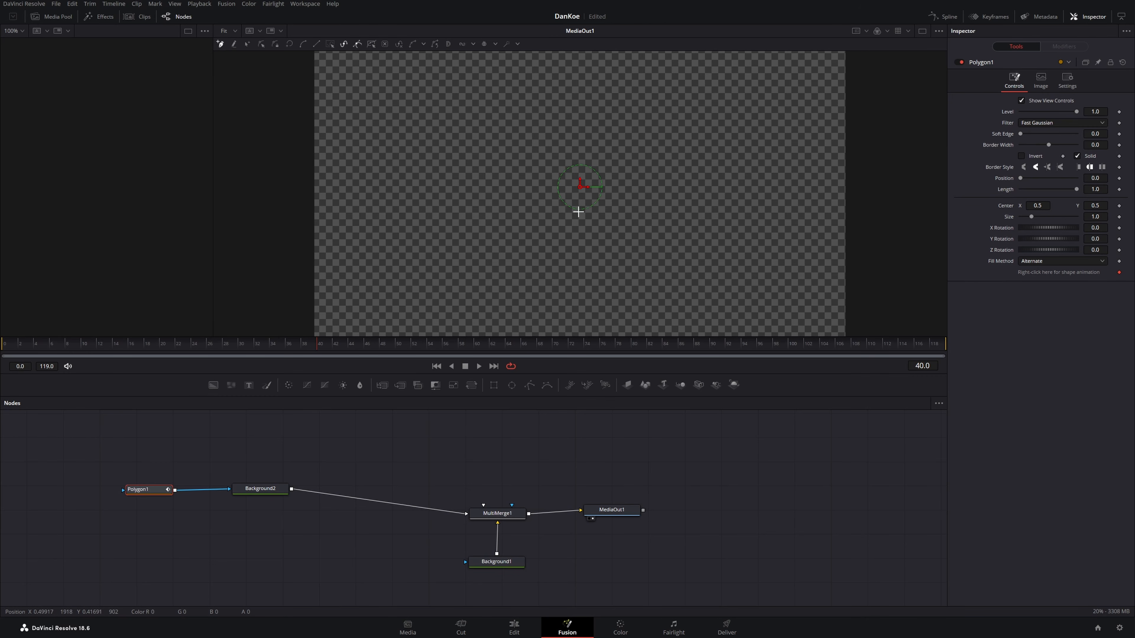
# - Draw an open winding polygon path from just below the frame up to near the frame's upper edge
pyautogui.scroll(-3, 577, 196)
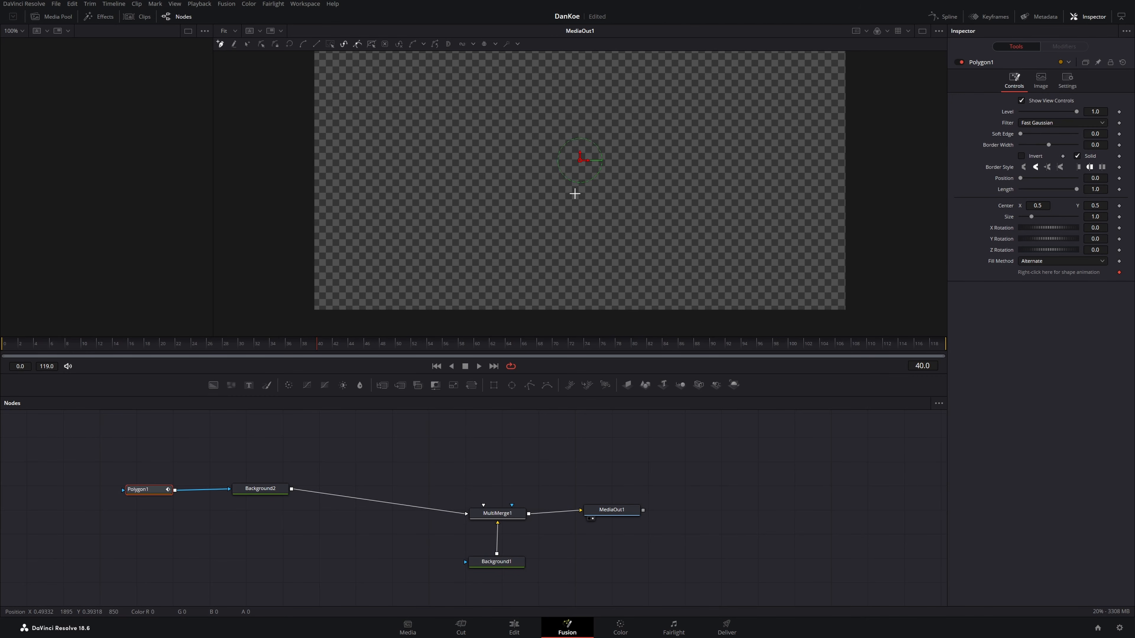
pyautogui.moveTo(580, 145); pyautogui.dragTo(573, 195)
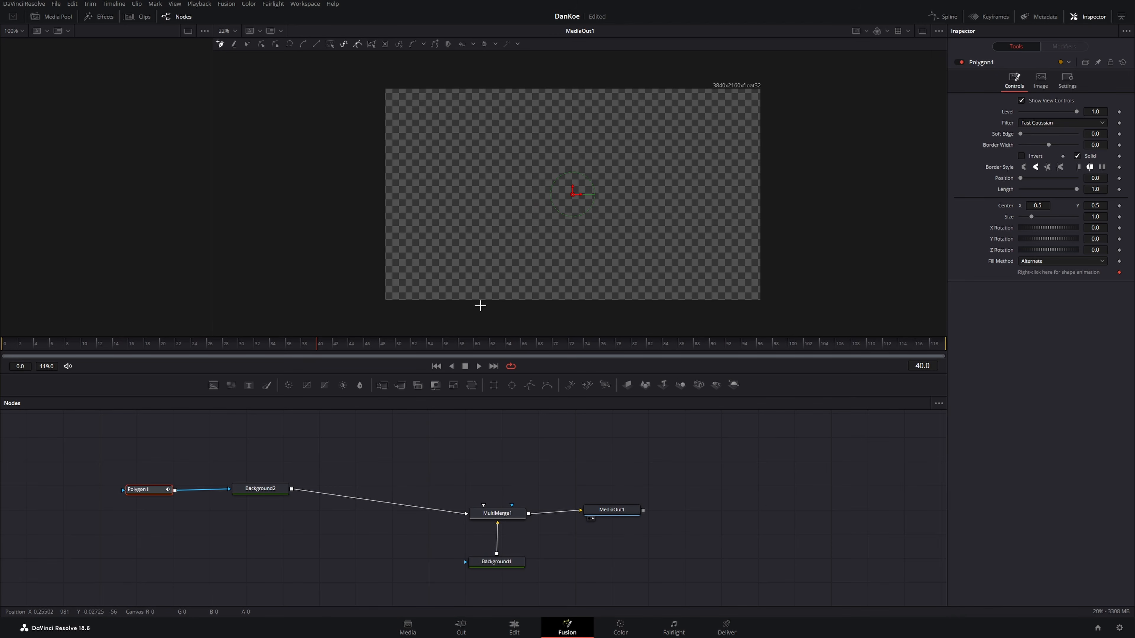
pyautogui.moveTo(480, 306); pyautogui.dragTo(492, 243)
pyautogui.click(537, 228)
pyautogui.moveTo(586, 223); pyautogui.dragTo(578, 194)
pyautogui.click(539, 181)
pyautogui.click(520, 150)
pyautogui.click(561, 127)
pyautogui.moveTo(577, 109); pyautogui.dragTo(581, 96)
# - Select all points of the winding path and smooth them into curves
pyautogui.click(263, 45)
pyautogui.moveTo(649, 94); pyautogui.dragTo(436, 318)
pyautogui.click(302, 45)
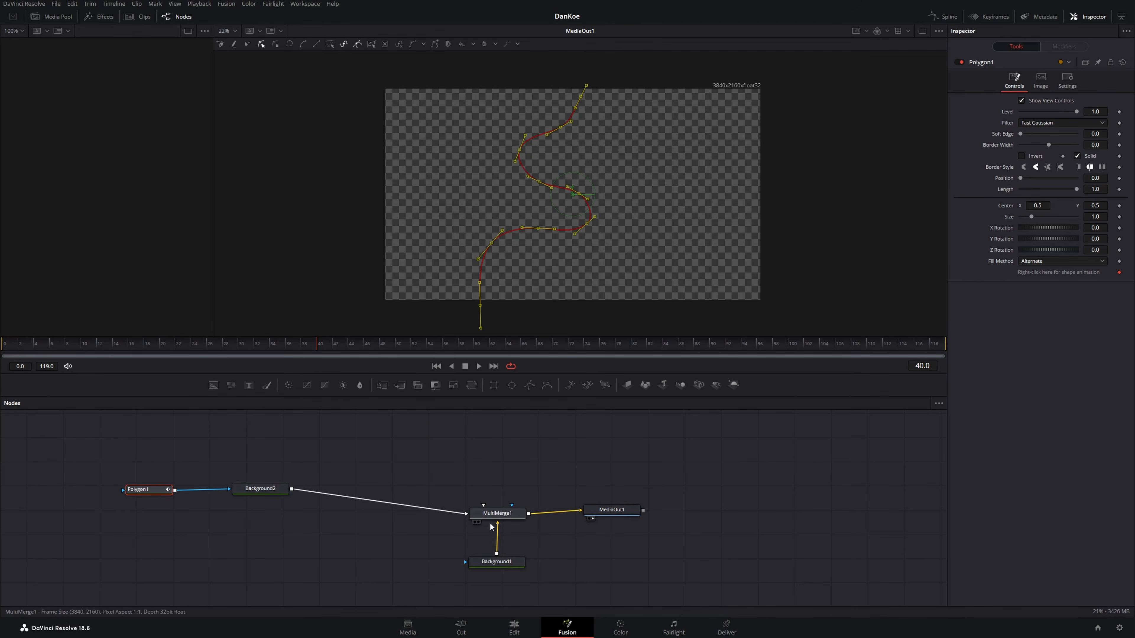
# - Set Polygon1's Border Width to 0.005 so the winding path renders as a line
pyautogui.click(507, 516)
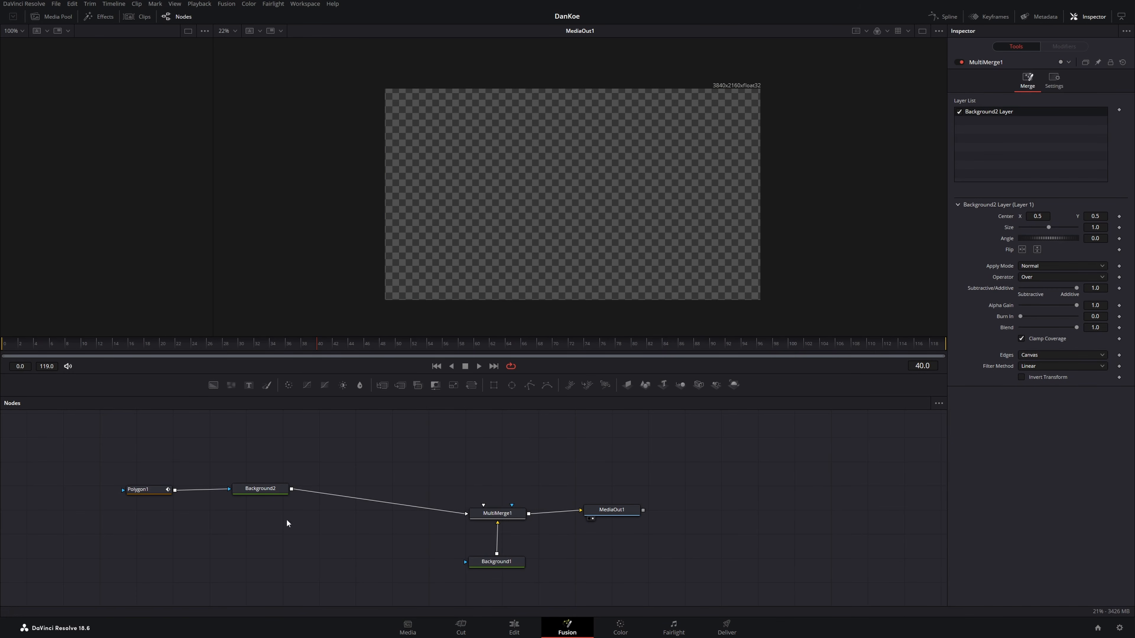
pyautogui.click(138, 491)
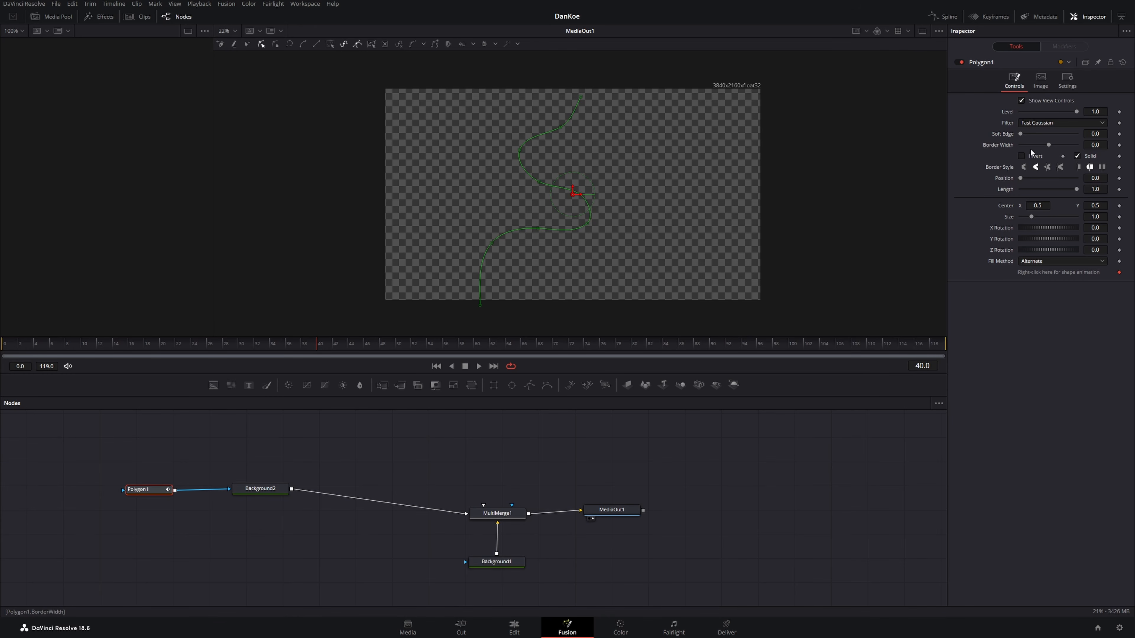
pyautogui.click(1092, 146)
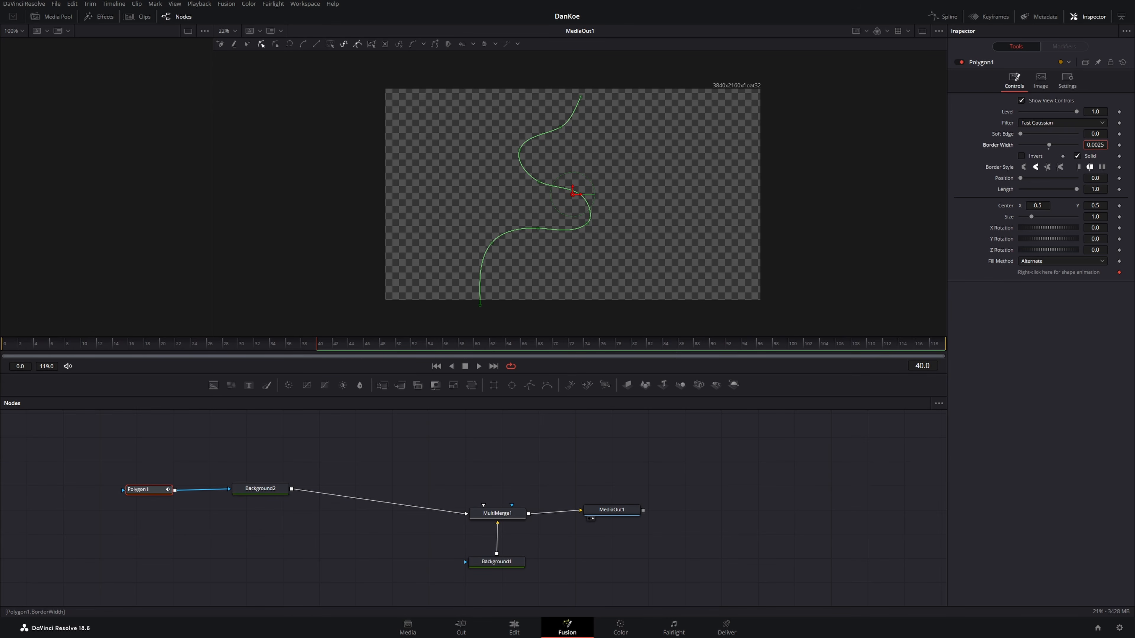
pyautogui.moveTo(1095, 146); pyautogui.dragTo(1103, 146)
# - Move Polygon1 and Background2 up in the node graph, and connect a new Ellipse mask into Polygon1
pyautogui.moveTo(560, 422); pyautogui.dragTo(579, 430)
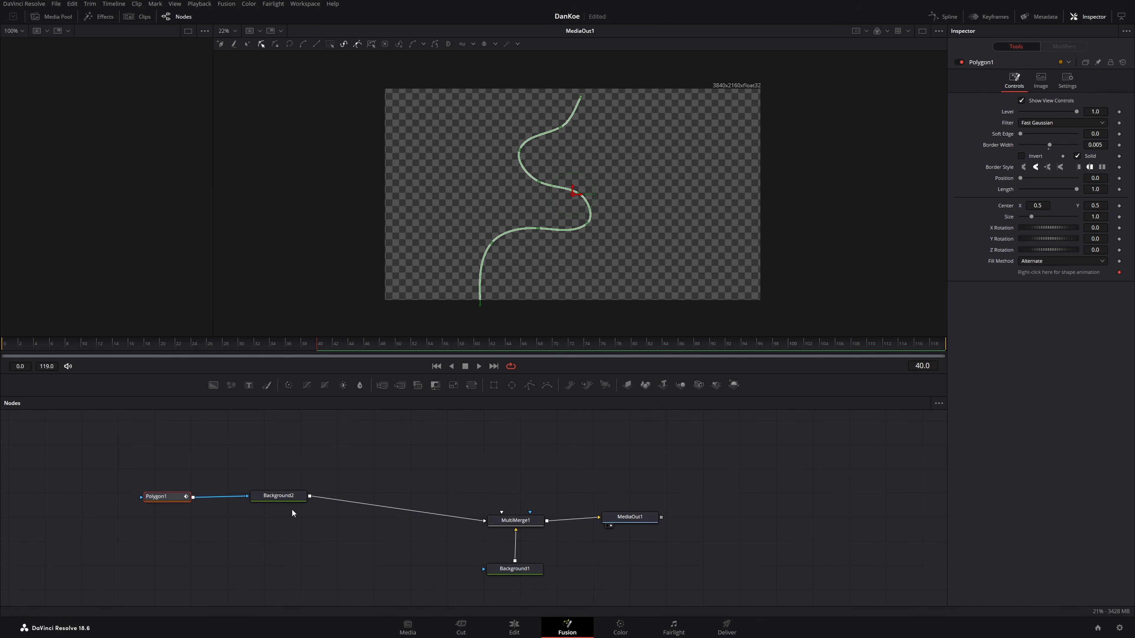
pyautogui.moveTo(298, 530); pyautogui.dragTo(139, 467)
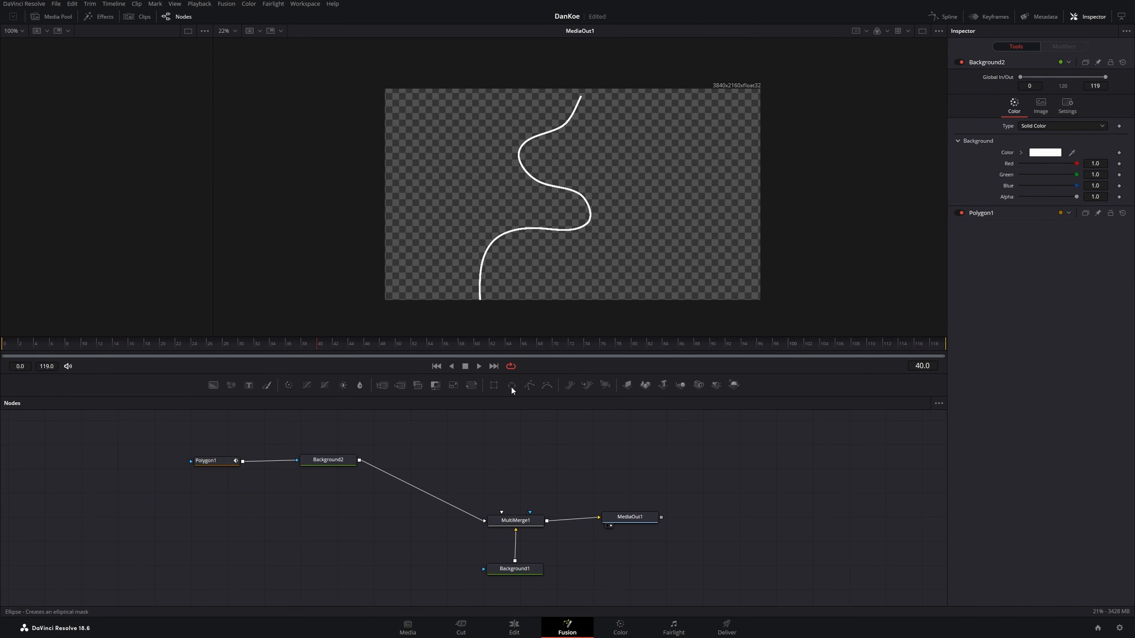
pyautogui.moveTo(512, 387)
pyautogui.mouseDown()
pyautogui.moveTo(506, 450)
pyautogui.moveTo(221, 510)
pyautogui.mouseUp()
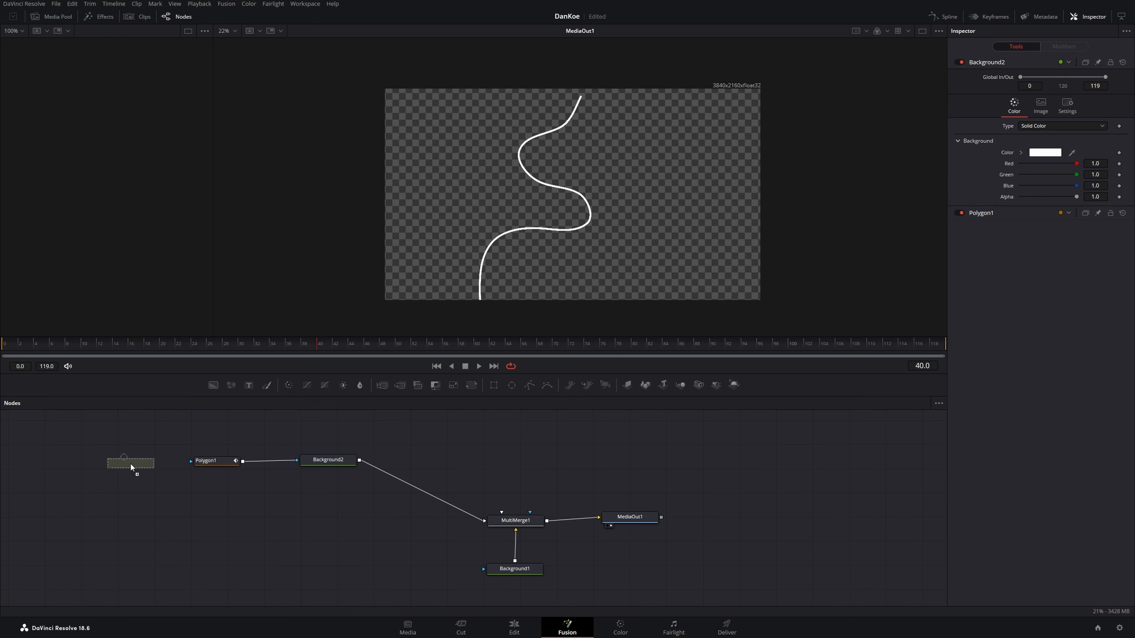
pyautogui.moveTo(119, 466); pyautogui.dragTo(194, 461)
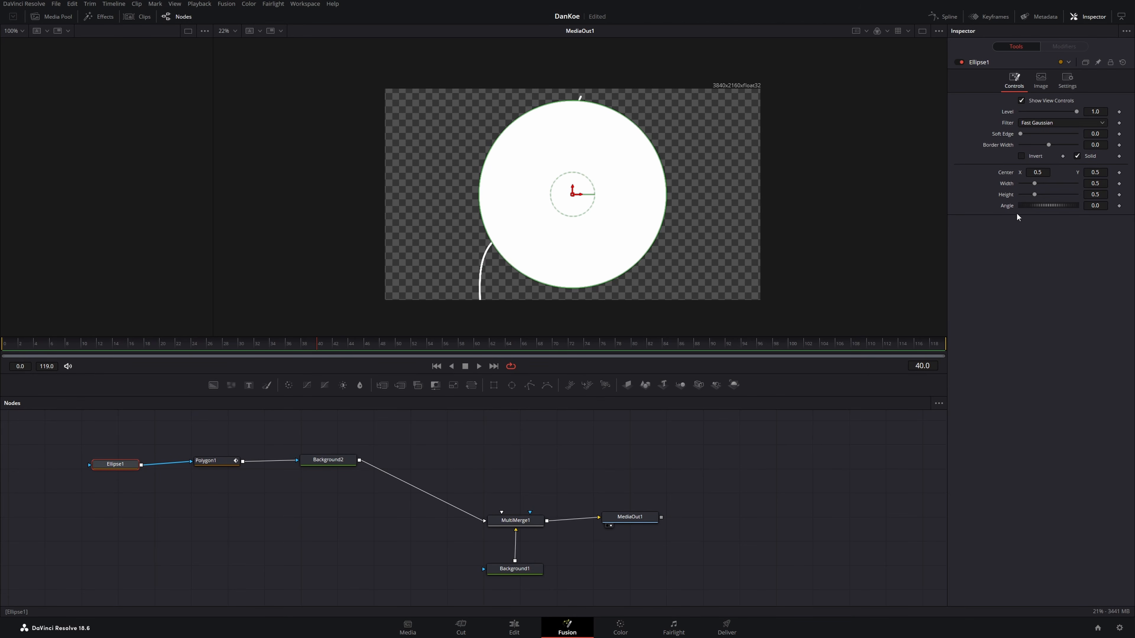
# - Link the ellipse's Height to its Width with an expression and set the Width to 0.031
pyautogui.moveTo(1034, 183)
pyautogui.mouseDown()
pyautogui.moveTo(1044, 194)
pyautogui.moveTo(1028, 193)
pyautogui.moveTo(1046, 185)
pyautogui.mouseUp()
pyautogui.rightClick(1003, 194)
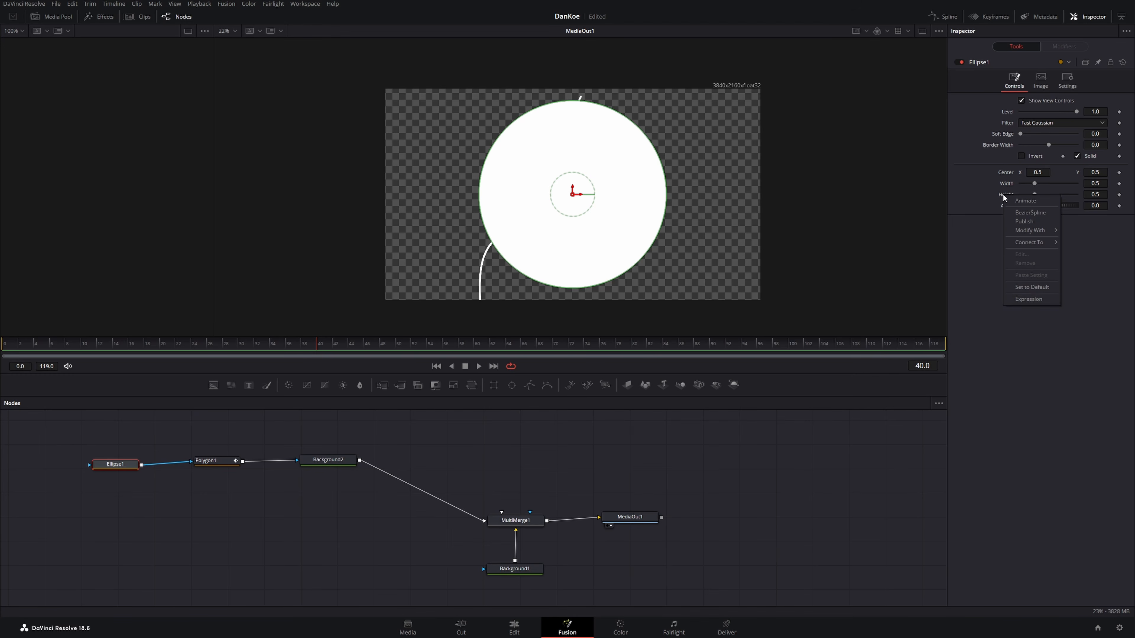
pyautogui.click(1026, 300)
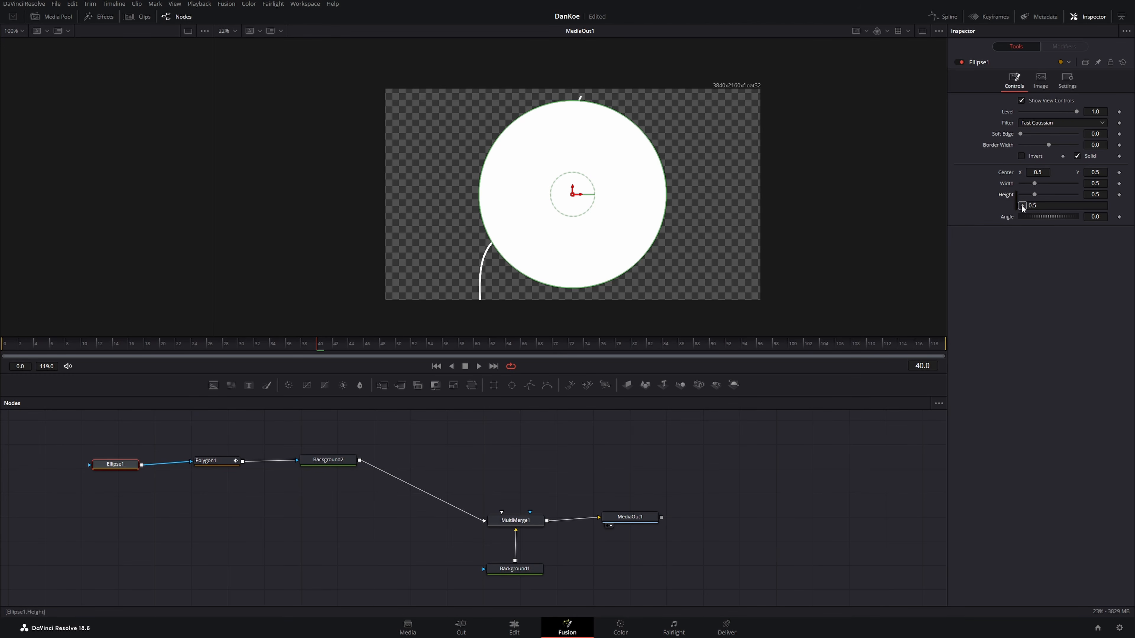
pyautogui.moveTo(1007, 185)
pyautogui.mouseDown()
pyautogui.moveTo(1041, 182)
pyautogui.moveTo(1020, 185)
pyautogui.mouseUp()
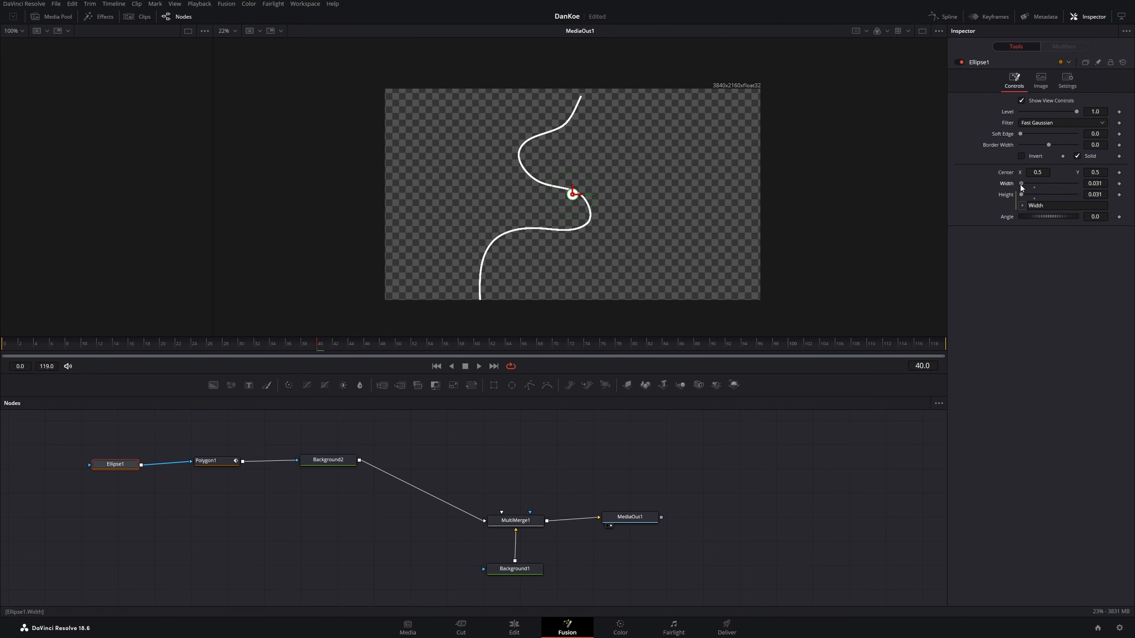
# - Move the circle onto the upper end of the winding path, and shift MultiMerge1, Background1 and MediaOut1 away from Background2 in the node graph
pyautogui.moveTo(573, 194); pyautogui.dragTo(582, 98)
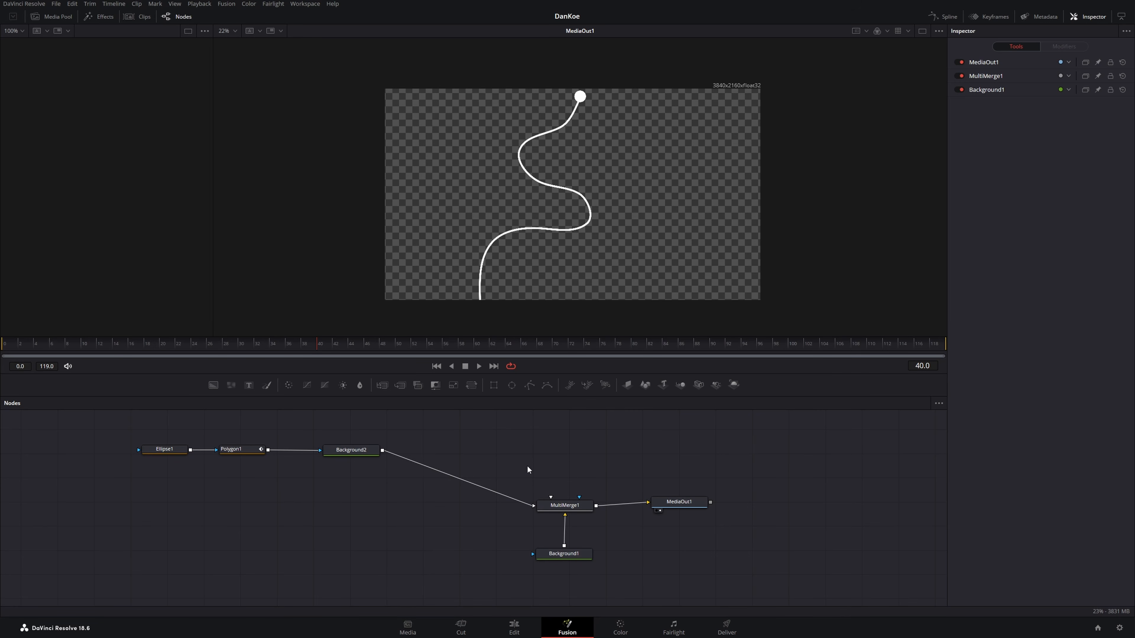
pyautogui.moveTo(550, 468); pyautogui.dragTo(704, 577)
pyautogui.moveTo(564, 509); pyautogui.dragTo(775, 460)
# - Insert a Soft Glow node between Background2 and MultiMerge1 and adjust its Gain
pyautogui.click(430, 474)
pyautogui.hotkey('shift', 'space')
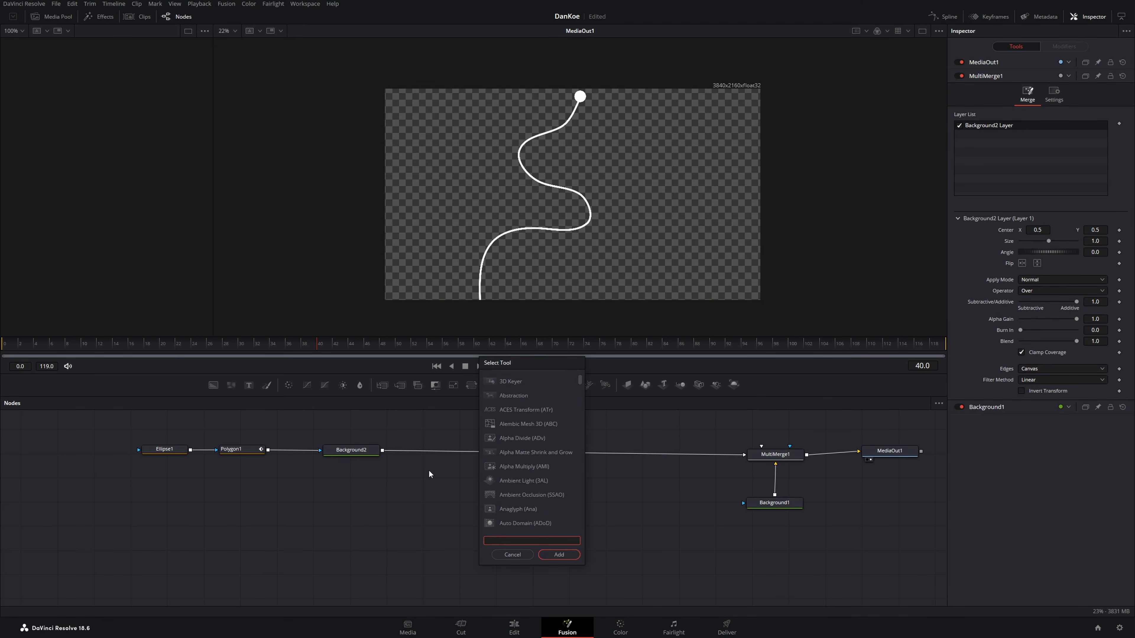
pyautogui.write('soft')
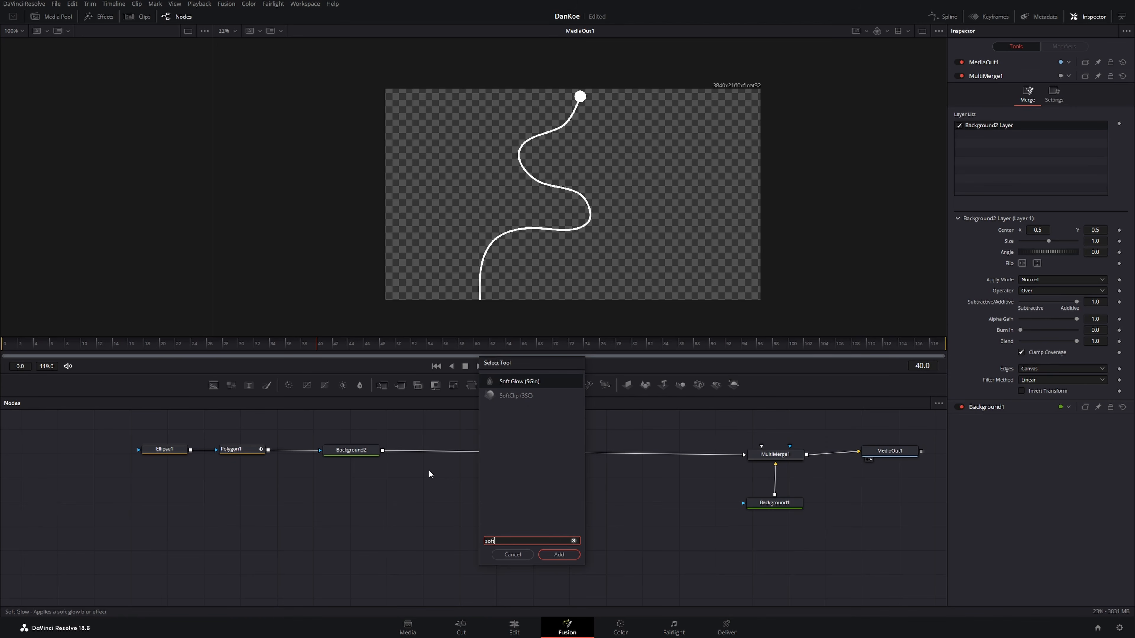
pyautogui.press('Return')
pyautogui.moveTo(426, 472); pyautogui.dragTo(452, 455)
pyautogui.moveTo(1101, 134); pyautogui.dragTo(1097, 133)
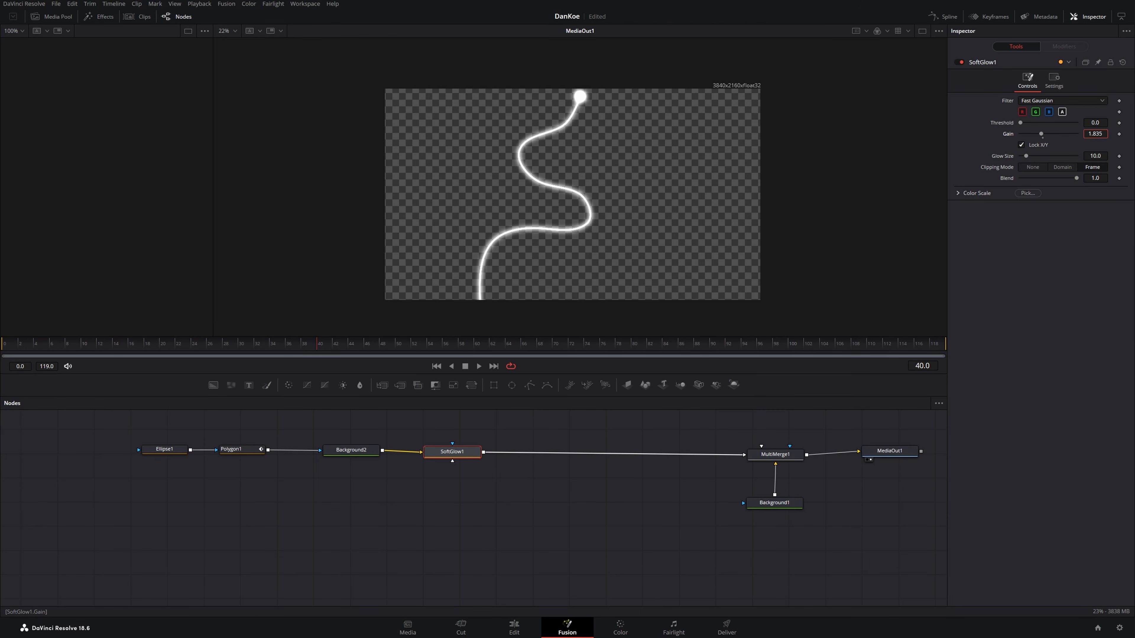
pyautogui.moveTo(972, 128); pyautogui.dragTo(745, 115)
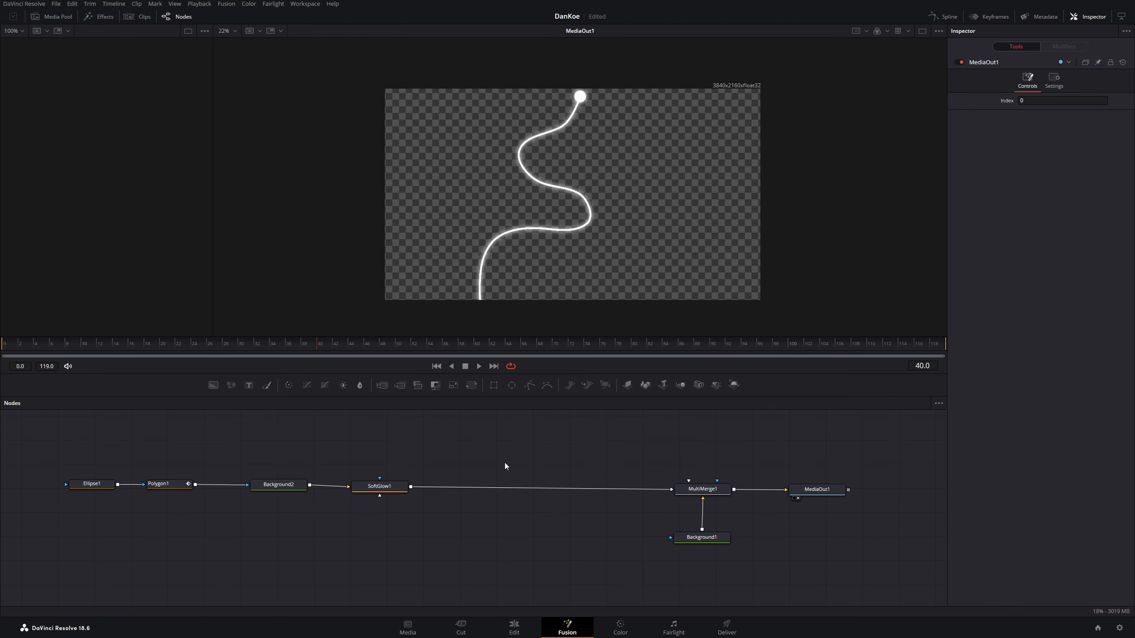
# - Insert a DVE node between SoftGlow1 and MultiMerge1 and tilt the path with an X Rotation of -41.7
pyautogui.hotkey('shift', 'space')
pyautogui.write('soft')
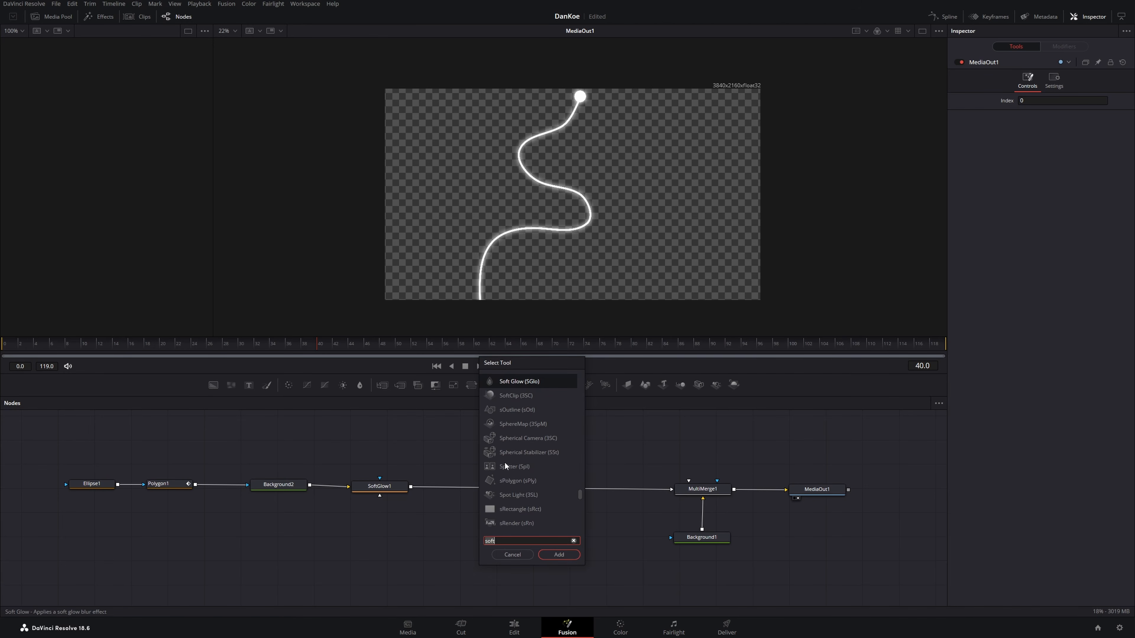
pyautogui.press('BackSpace')
pyautogui.press('BackSpace')
pyautogui.press('BackSpace')
pyautogui.press('BackSpace')
pyautogui.write('dve')
pyautogui.press('Return')
pyautogui.moveTo(514, 467)
pyautogui.mouseDown()
pyautogui.moveTo(492, 501)
pyautogui.moveTo(493, 486)
pyautogui.moveTo(512, 488)
pyautogui.mouseUp()
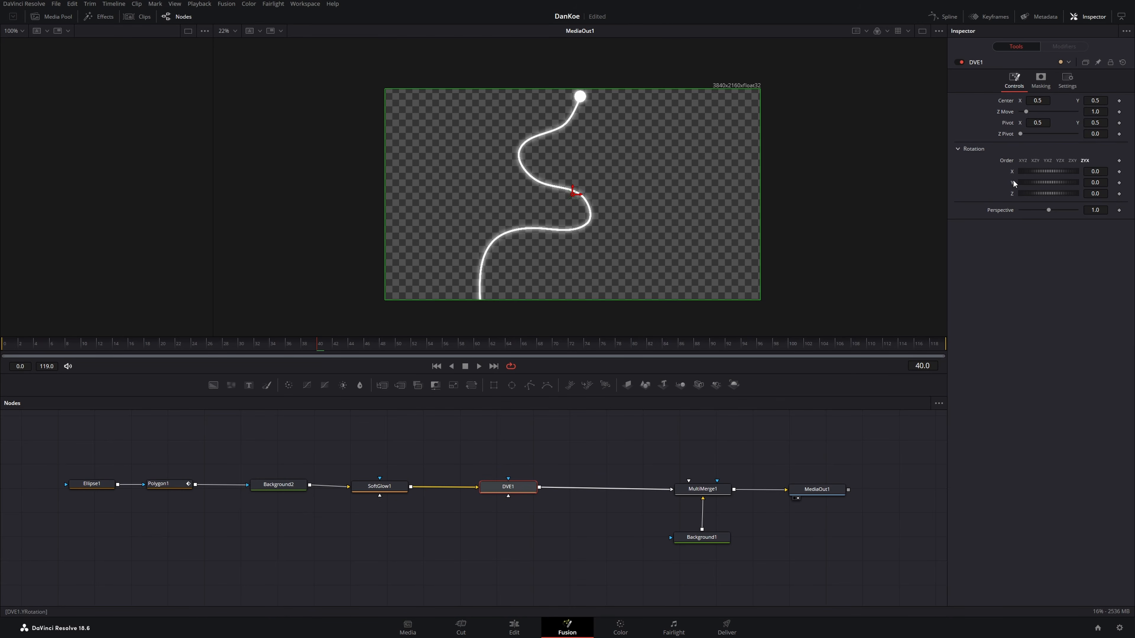
pyautogui.moveTo(1051, 170); pyautogui.dragTo(1043, 171)
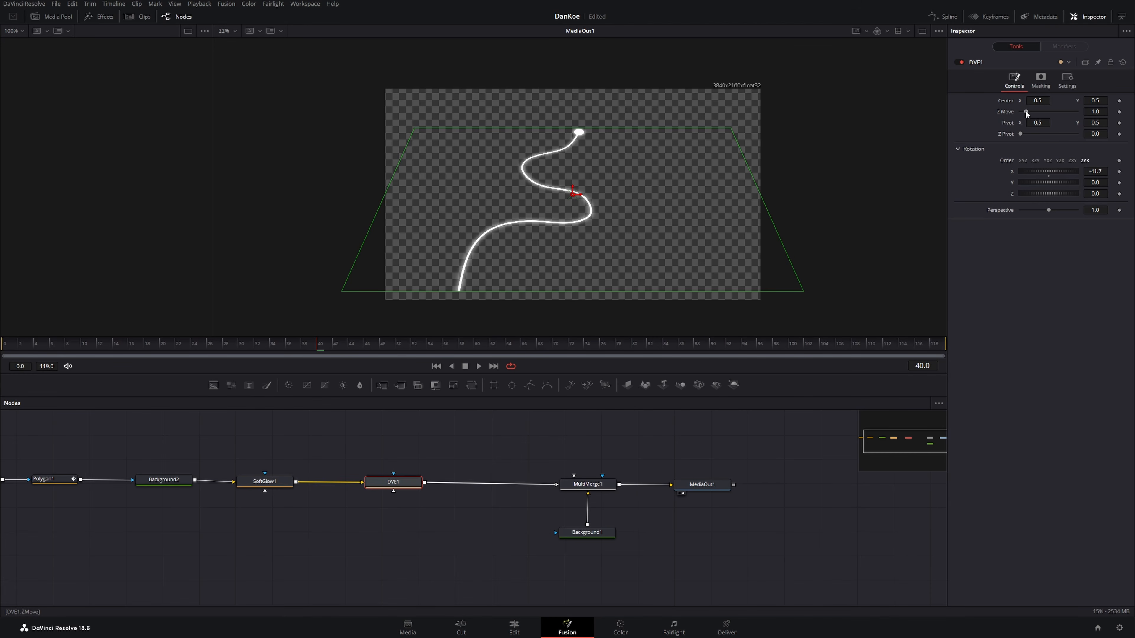
pyautogui.moveTo(1025, 112); pyautogui.dragTo(1023, 111)
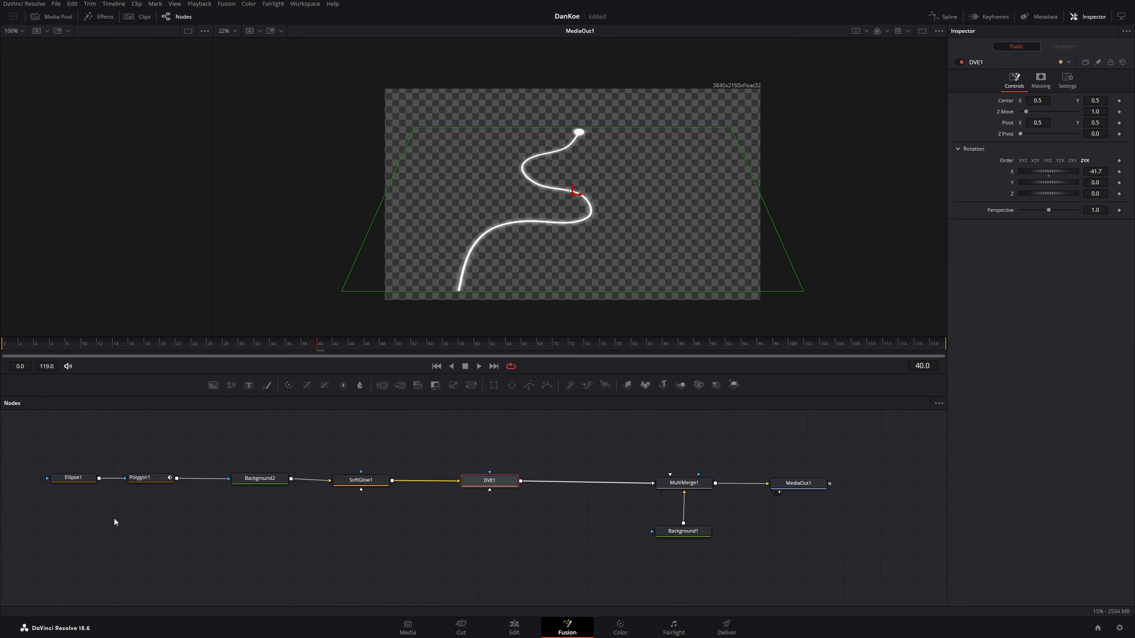
# - Keyframe Polygon1's Length at 0.0 on frame 0
pyautogui.click(140, 479)
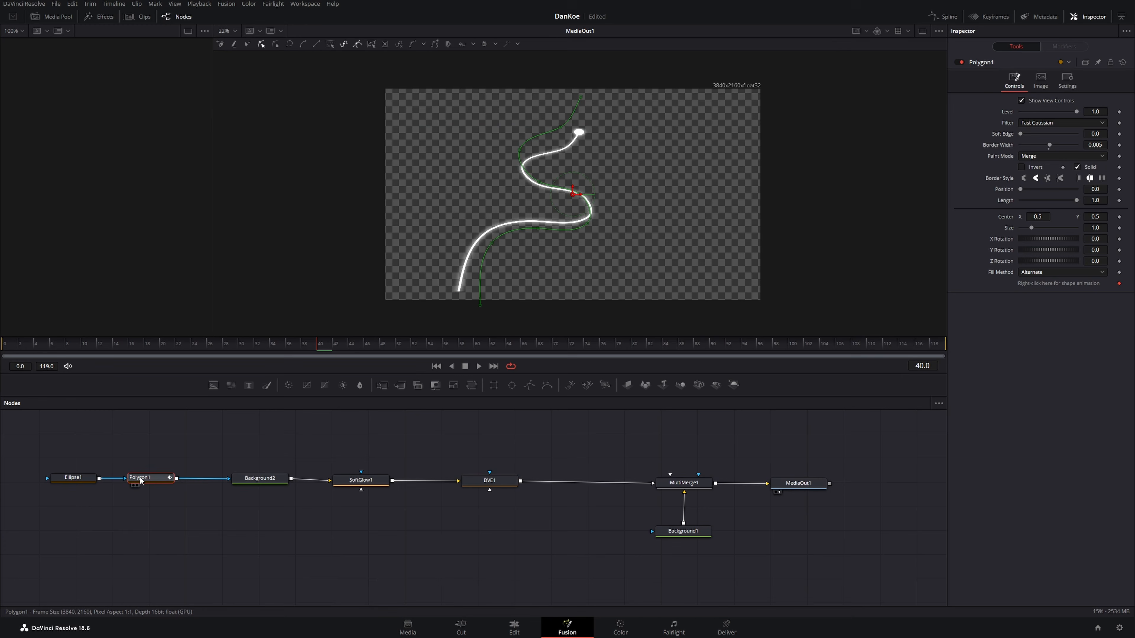
pyautogui.click(54, 348)
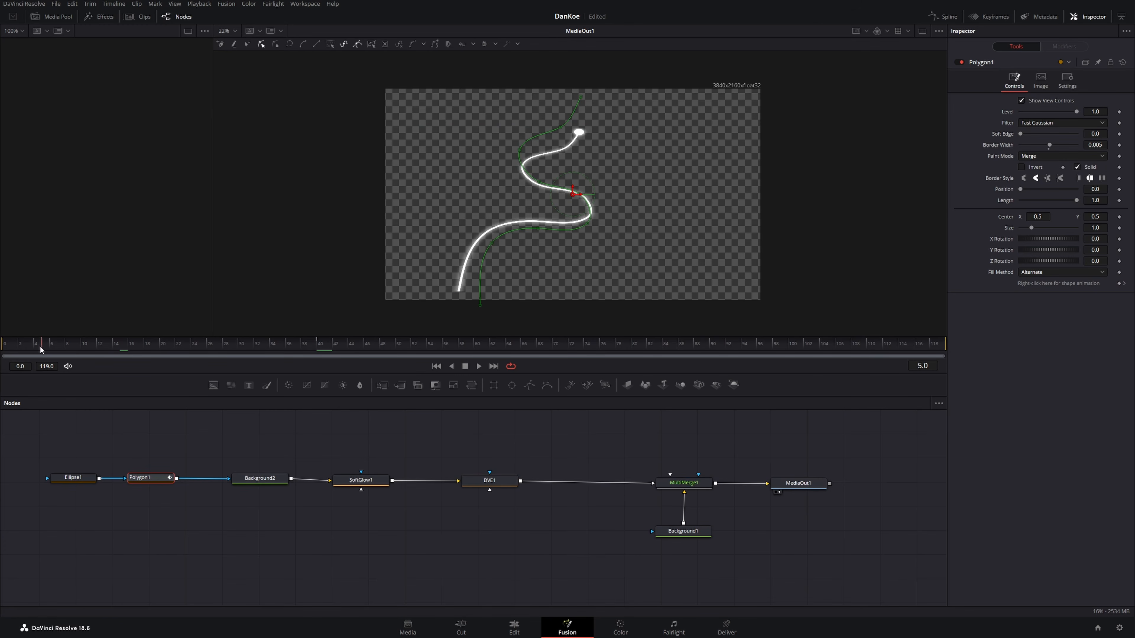
pyautogui.moveTo(19, 349); pyautogui.dragTo(4, 349)
pyautogui.moveTo(1077, 201)
pyautogui.mouseDown()
pyautogui.moveTo(1033, 199)
pyautogui.moveTo(1074, 191)
pyautogui.moveTo(1046, 190)
pyautogui.moveTo(1020, 199)
pyautogui.mouseUp()
pyautogui.click(1120, 202)
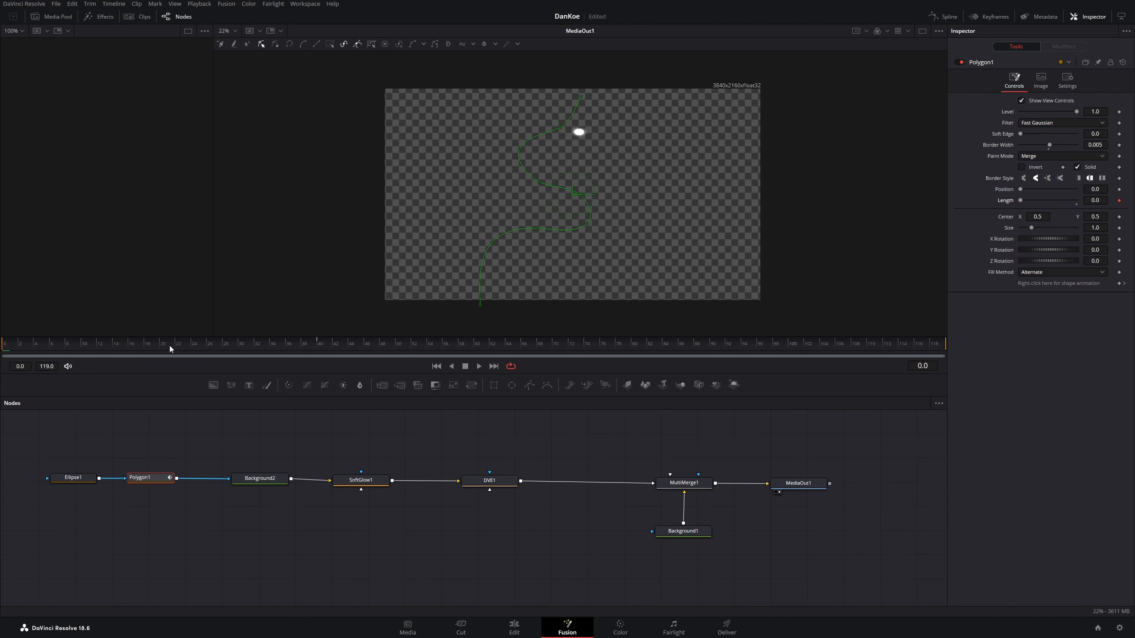
# - Set Polygon1's Length to 1.0 on frame 60 so the path draws itself on
pyautogui.click(336, 348)
pyautogui.click(318, 353)
pyautogui.click(488, 347)
pyautogui.moveTo(1022, 200); pyautogui.dragTo(1110, 199)
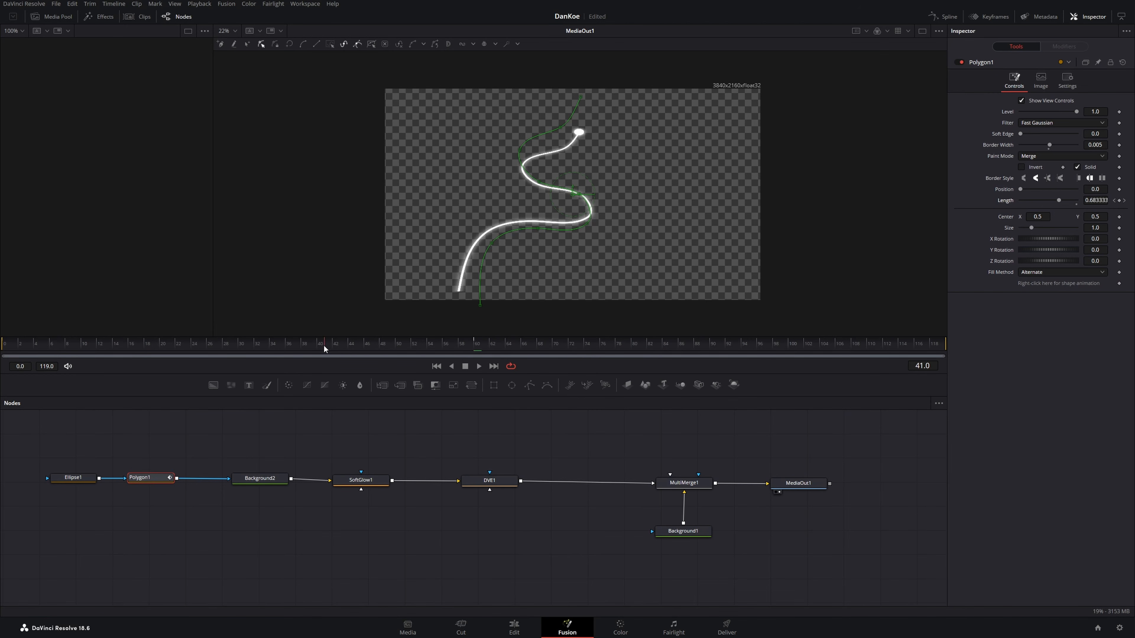
# - Play back the path's draw-on animation from the first frame and return to frame 0
pyautogui.moveTo(334, 346); pyautogui.dragTo(3, 347)
pyautogui.press('space')
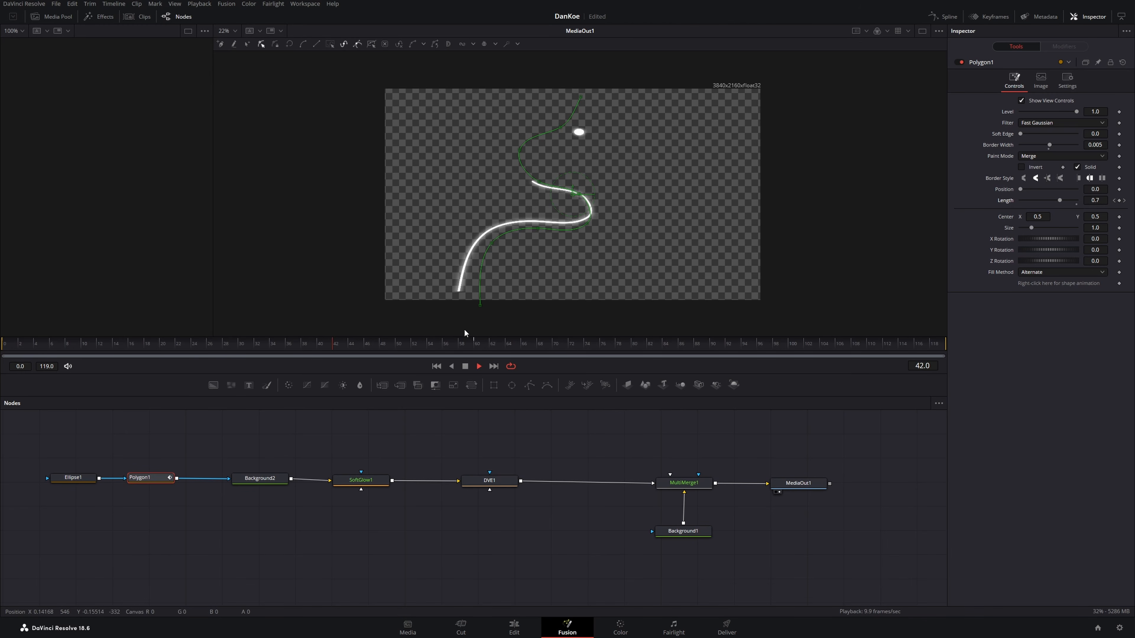
pyautogui.moveTo(409, 345); pyautogui.dragTo(4, 346)
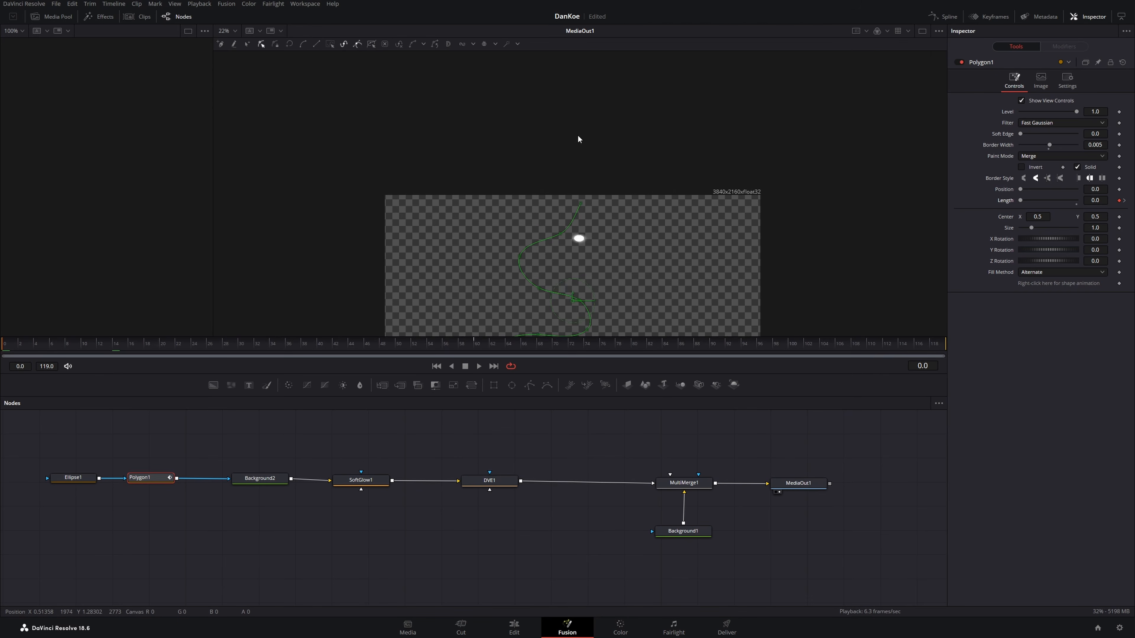
pyautogui.scroll(-1, 578, 126)
pyautogui.scroll(1, 579, 127)
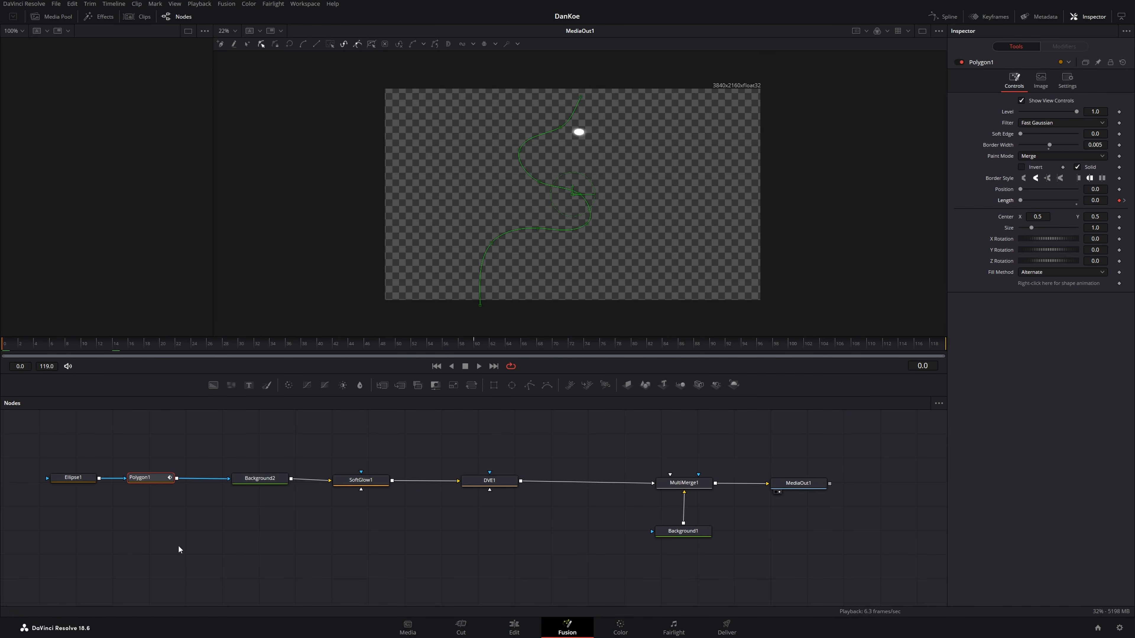
# - Keyframe Ellipse1's Width at 0.031 on frame 60 and at 0 on frame 58, and preview the circle popping in
pyautogui.click(72, 480)
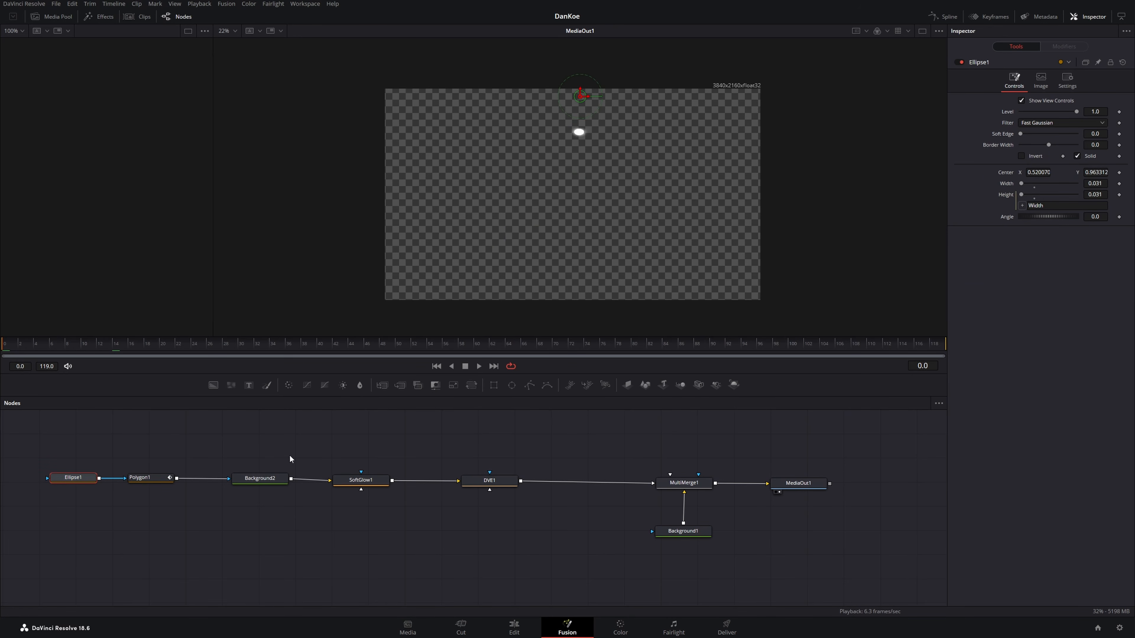
pyautogui.click(476, 347)
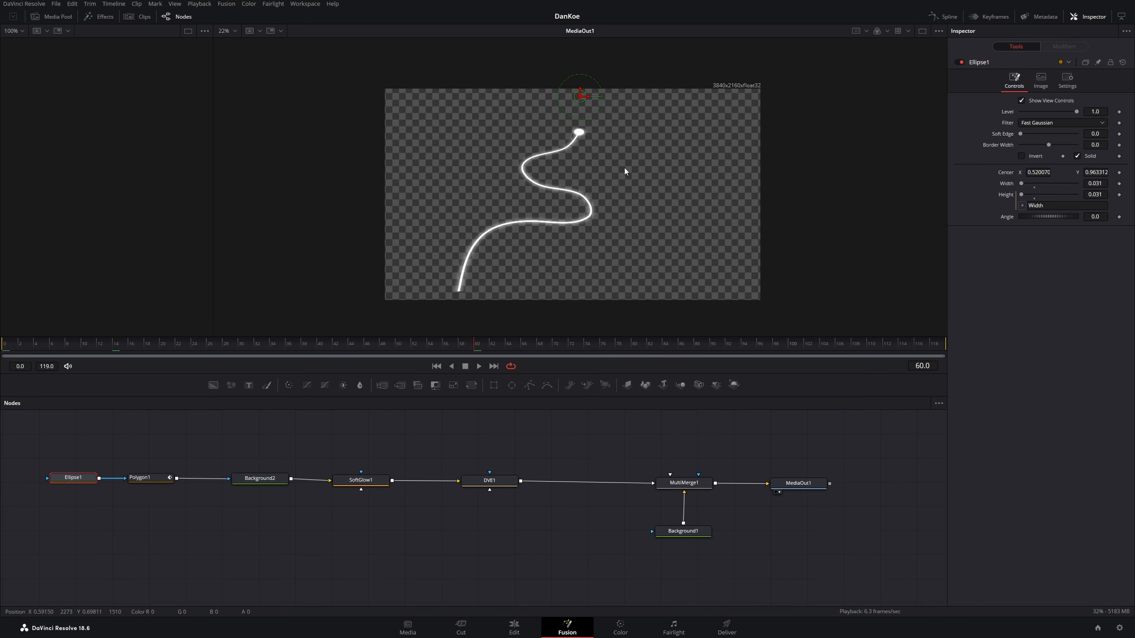
pyautogui.click(1119, 183)
pyautogui.click(1120, 194)
pyautogui.click(1119, 194)
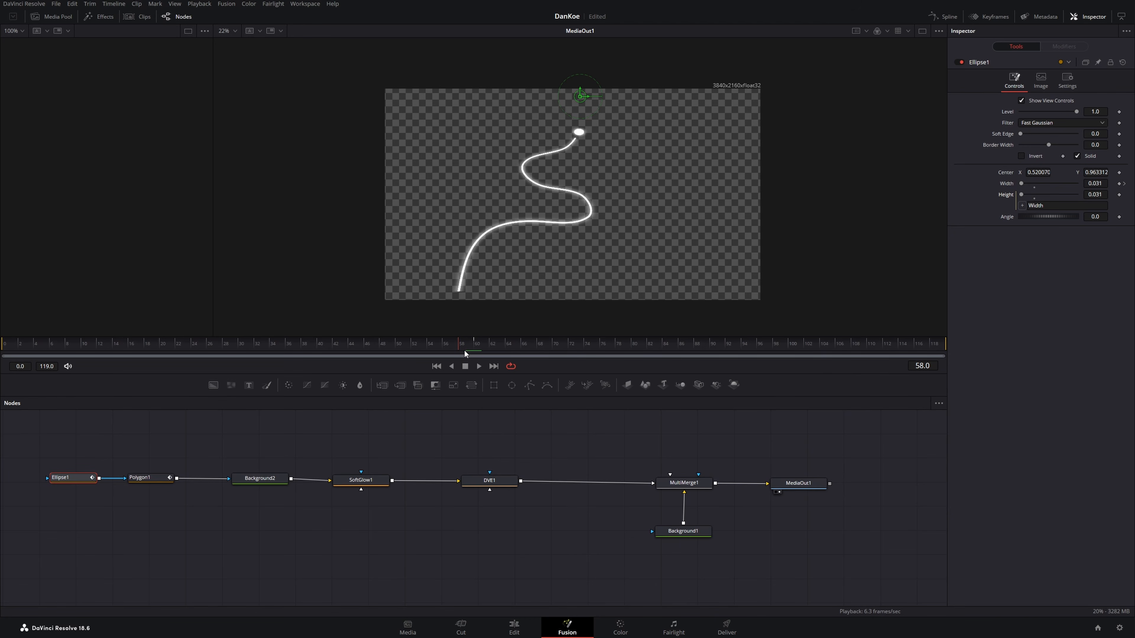
pyautogui.moveTo(1030, 185); pyautogui.dragTo(1019, 187)
pyautogui.click(160, 354)
pyautogui.press('space')
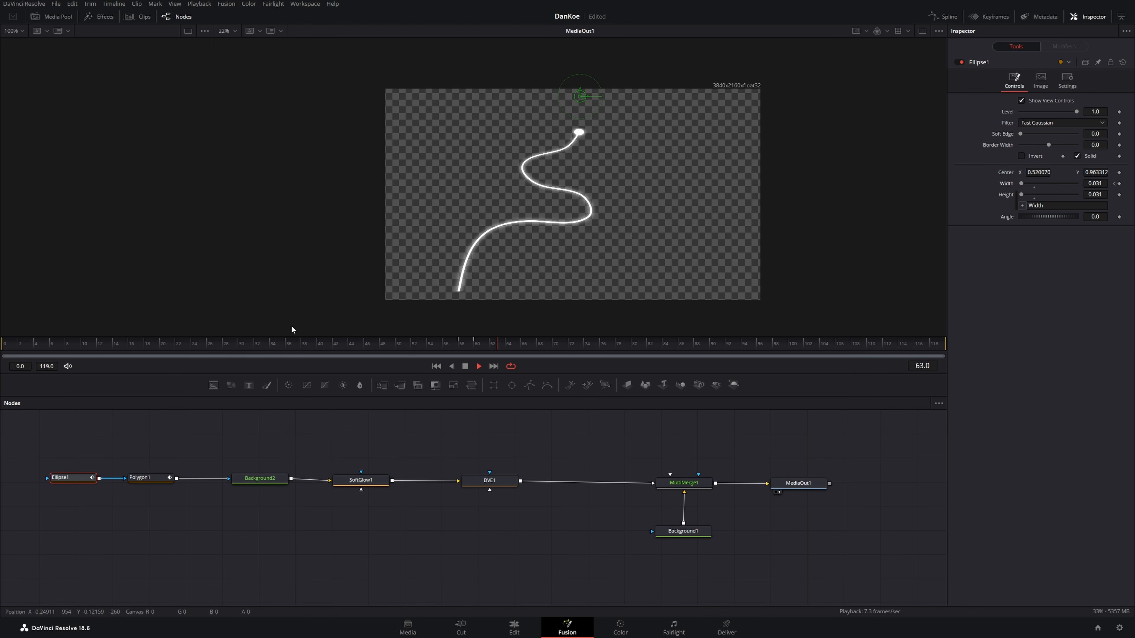
pyautogui.press('space')
# - Keyframe Ellipse1's Width at 0.032 on frame 65, raise the frame 60 keyframe so the circle overshoots, and preview the motion
pyautogui.click(479, 345)
pyautogui.moveTo(480, 345)
pyautogui.mouseDown()
pyautogui.moveTo(469, 345)
pyautogui.moveTo(483, 346)
pyautogui.mouseUp()
pyautogui.moveTo(1096, 185); pyautogui.dragTo(1091, 185)
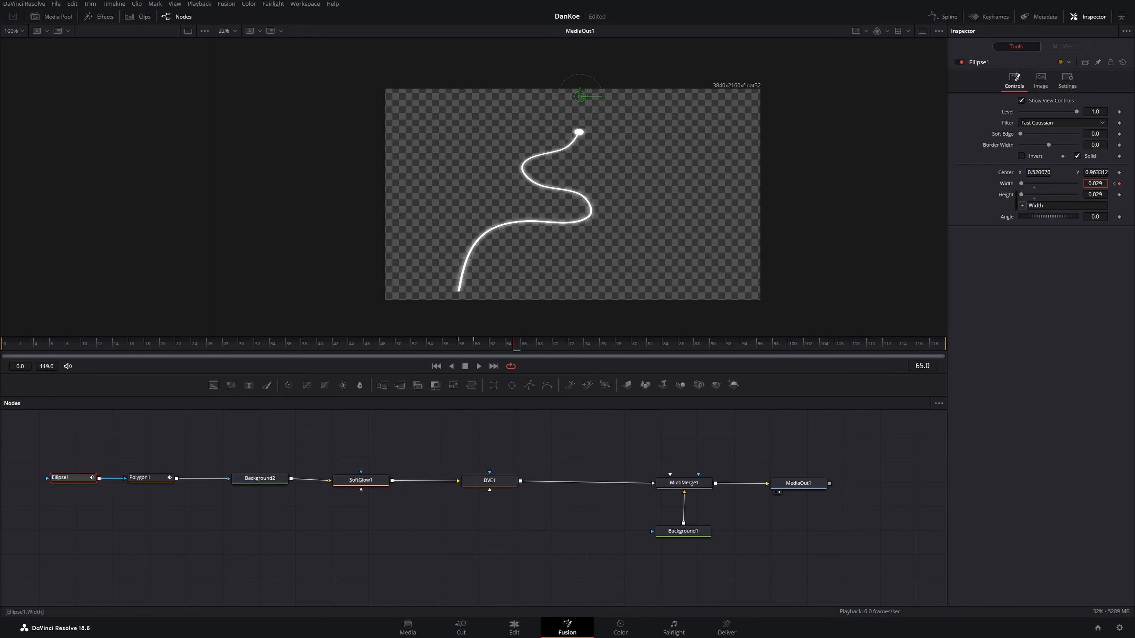
pyautogui.click(475, 345)
pyautogui.moveTo(1095, 183); pyautogui.dragTo(1100, 182)
pyautogui.click(450, 349)
pyautogui.press('space')
pyautogui.click(441, 347)
pyautogui.click(420, 347)
# - Display Ellipse1's Width and Height curves in the Spline editor, select all their keyframes and smooth them
pyautogui.click(942, 17)
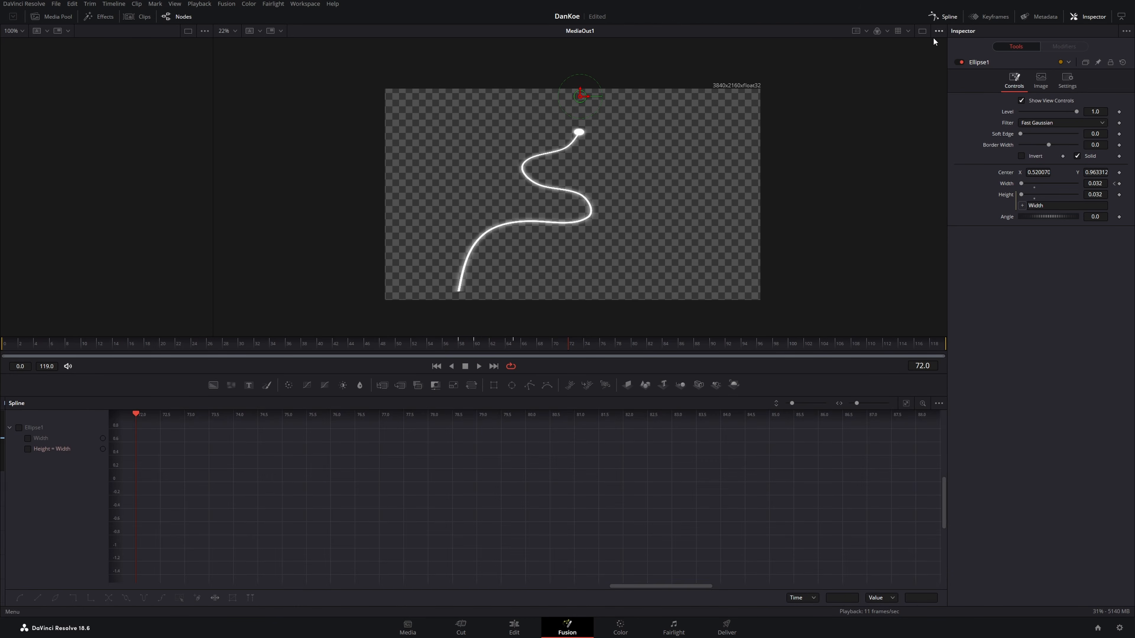
pyautogui.click(27, 438)
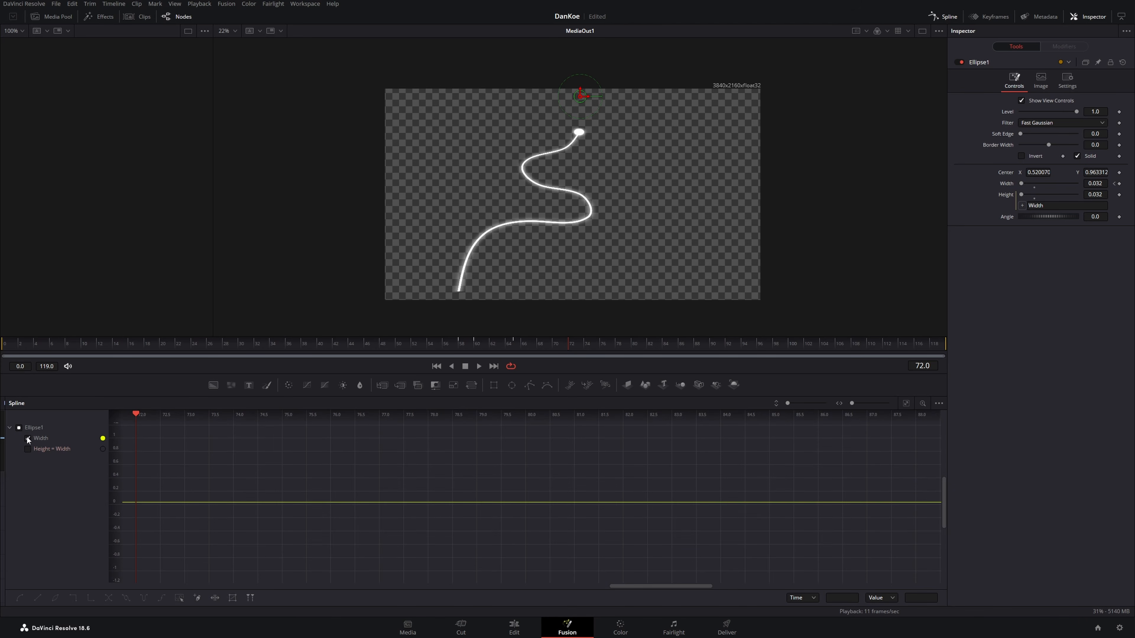
pyautogui.click(28, 437)
pyautogui.click(27, 449)
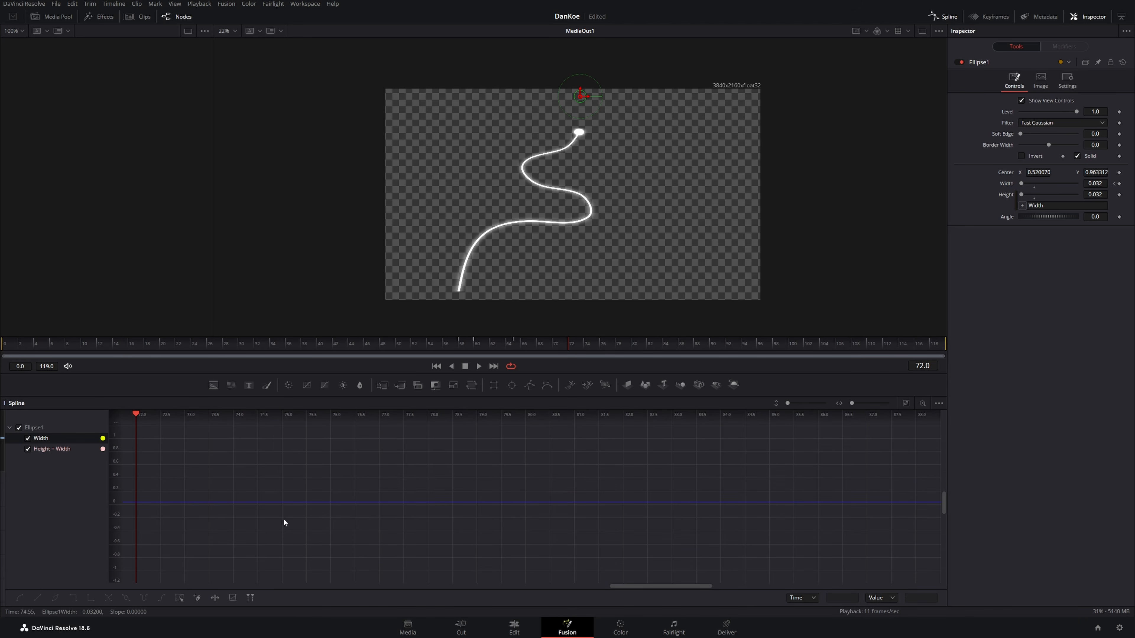
pyautogui.click(906, 403)
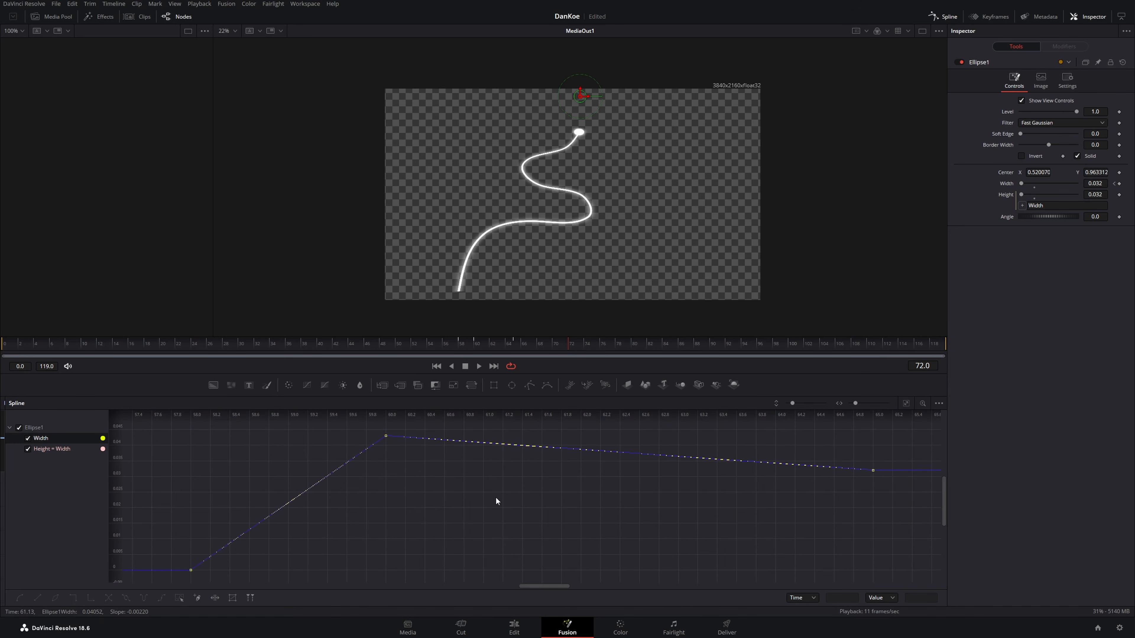
pyautogui.hscroll(3, 490, 498)
pyautogui.moveTo(855, 427); pyautogui.dragTo(123, 582)
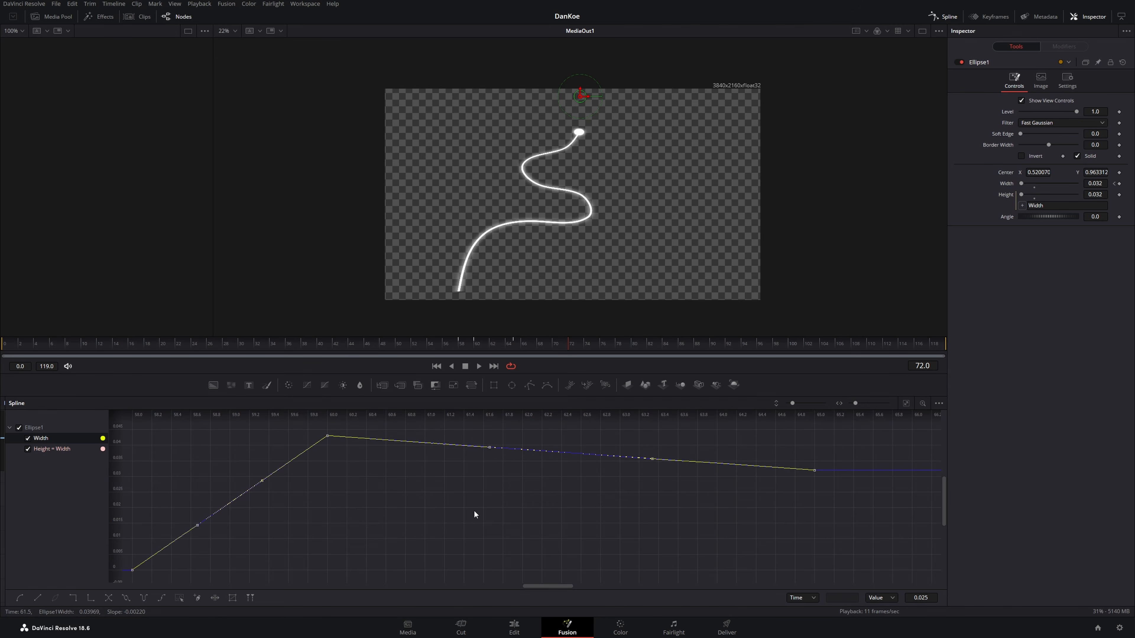
pyautogui.click(20, 597)
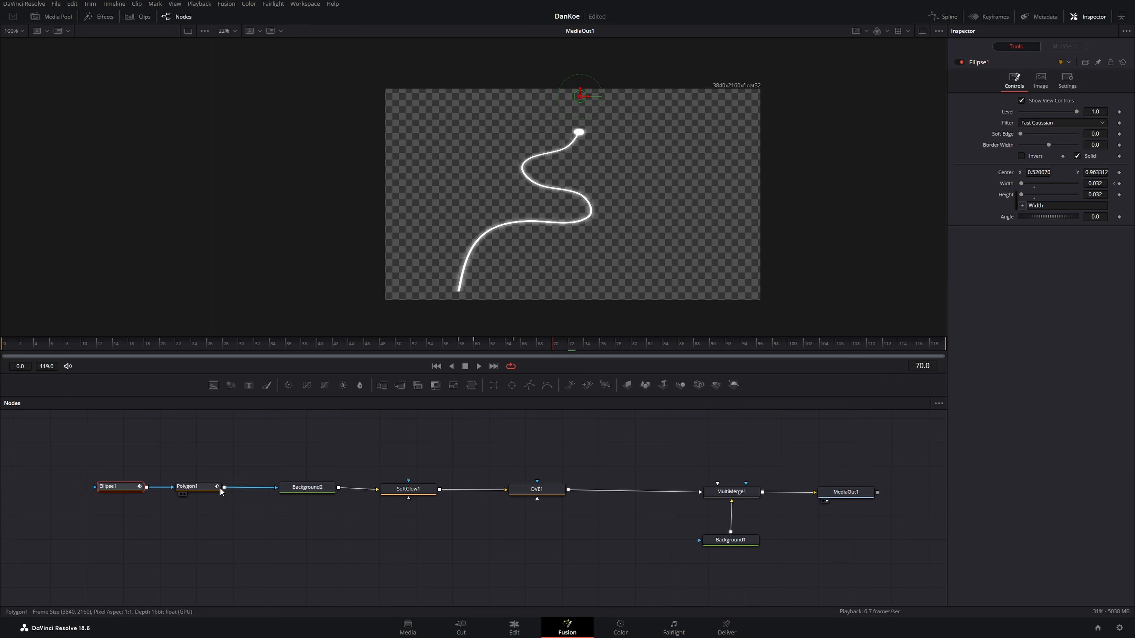
# - Smooth the last keyframe of Polygon1's Length curve in the Spline editor, set its Ease In to 48.5, and check the result
pyautogui.click(196, 487)
pyautogui.moveTo(476, 343)
pyautogui.mouseDown()
pyautogui.moveTo(400, 346)
pyautogui.moveTo(495, 343)
pyautogui.moveTo(418, 347)
pyautogui.moveTo(485, 329)
pyautogui.moveTo(403, 338)
pyautogui.moveTo(474, 321)
pyautogui.moveTo(451, 331)
pyautogui.mouseUp()
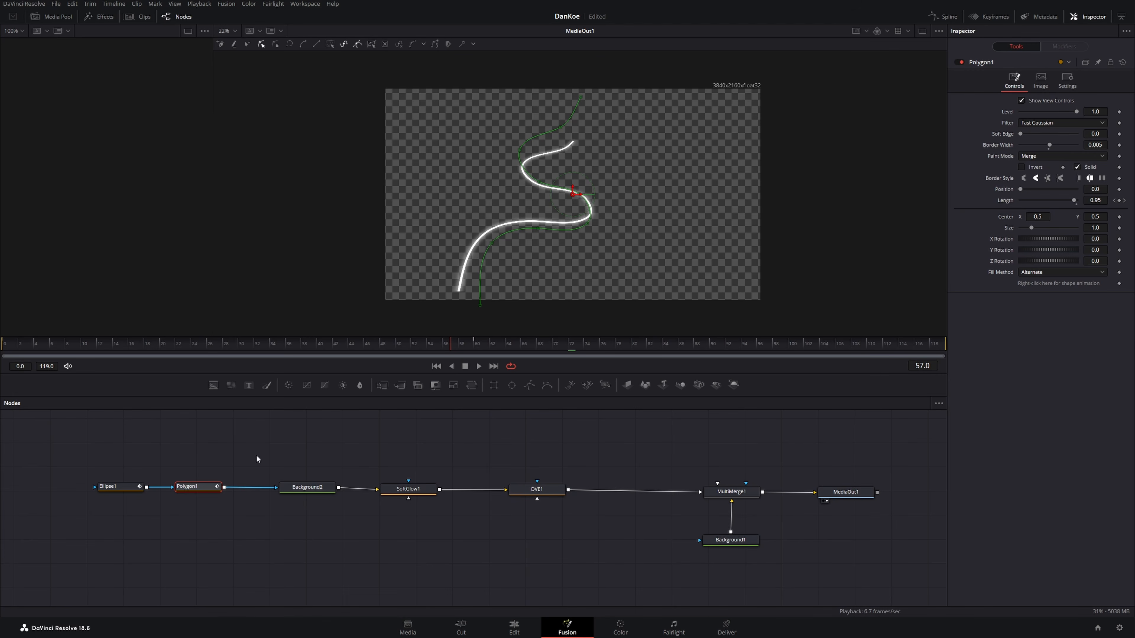
pyautogui.click(942, 16)
pyautogui.hotkey('ctrl', 'f')
pyautogui.moveTo(903, 425); pyautogui.dragTo(812, 476)
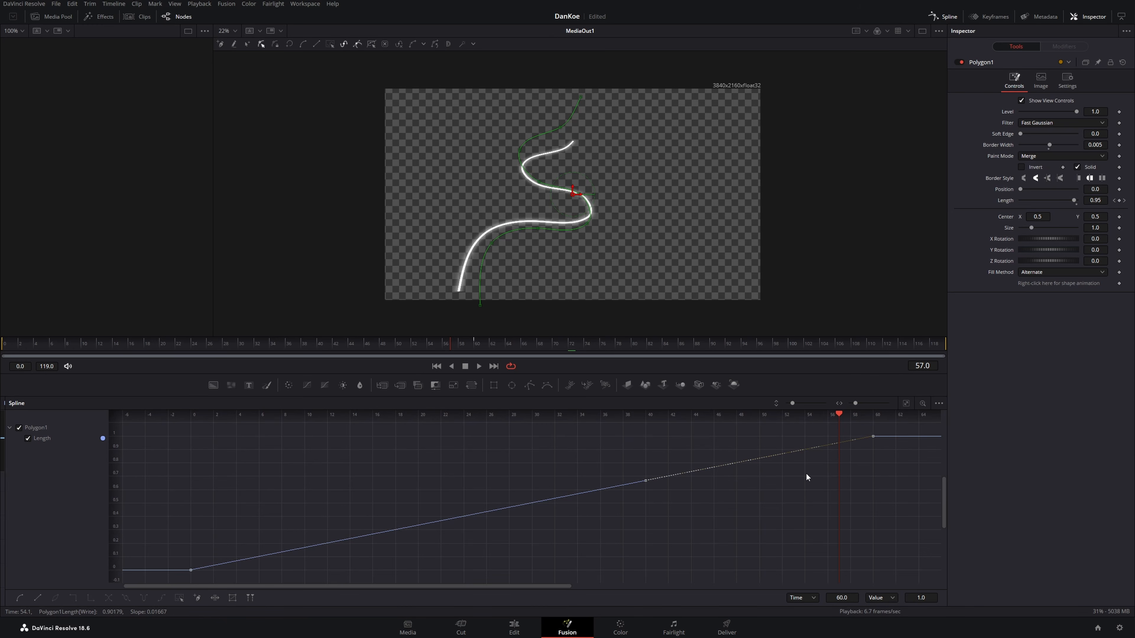
pyautogui.click(19, 599)
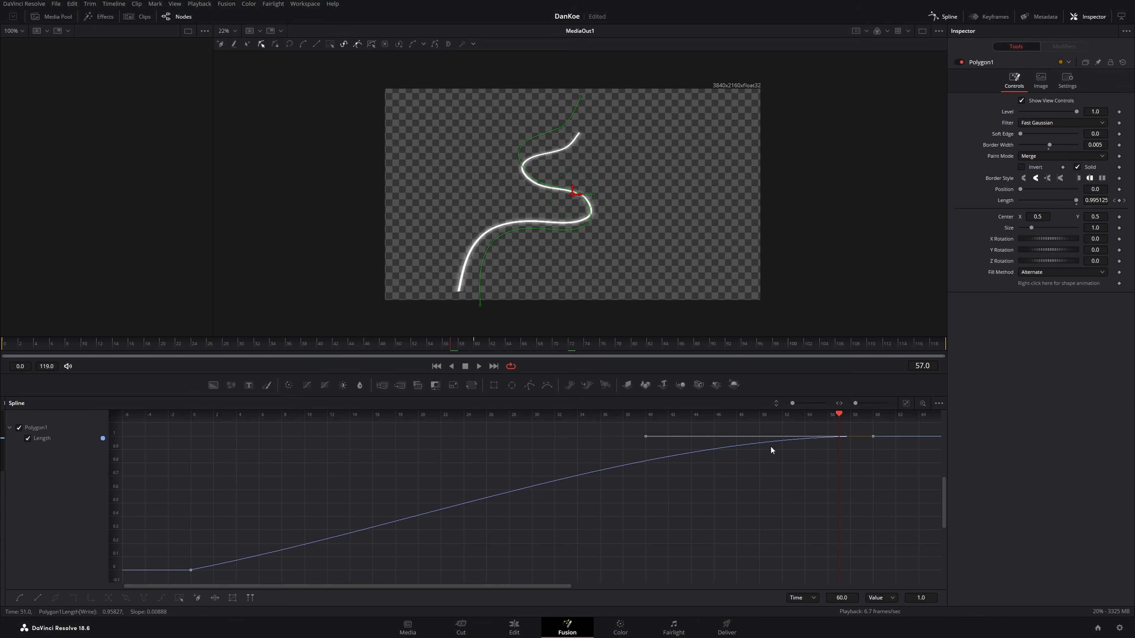
pyautogui.press('t')
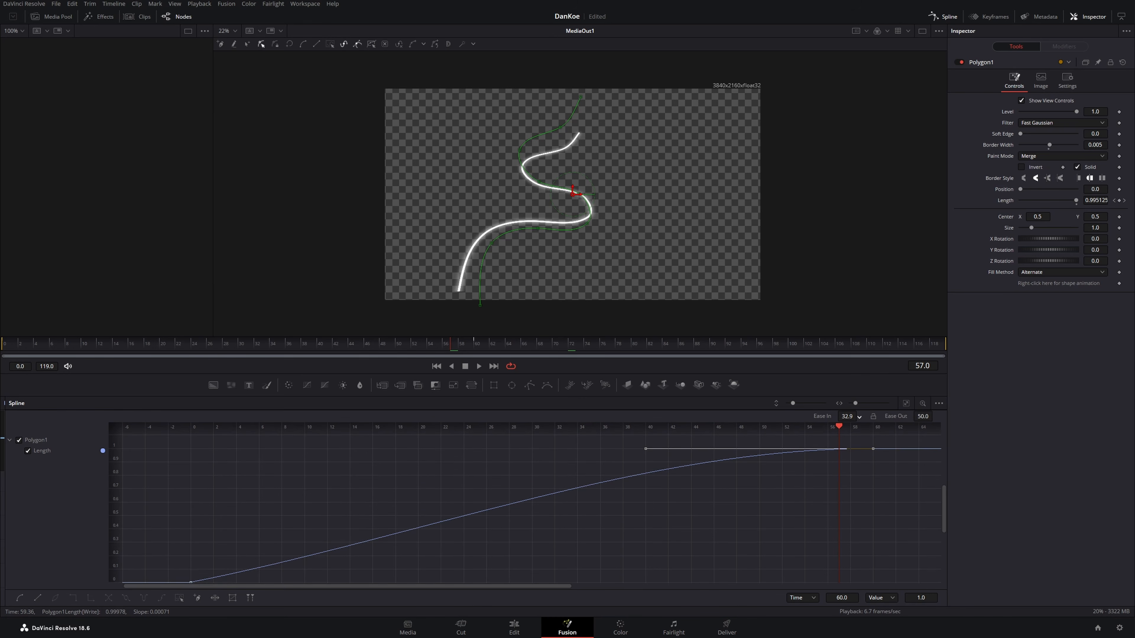
pyautogui.moveTo(846, 416); pyautogui.dragTo(859, 416)
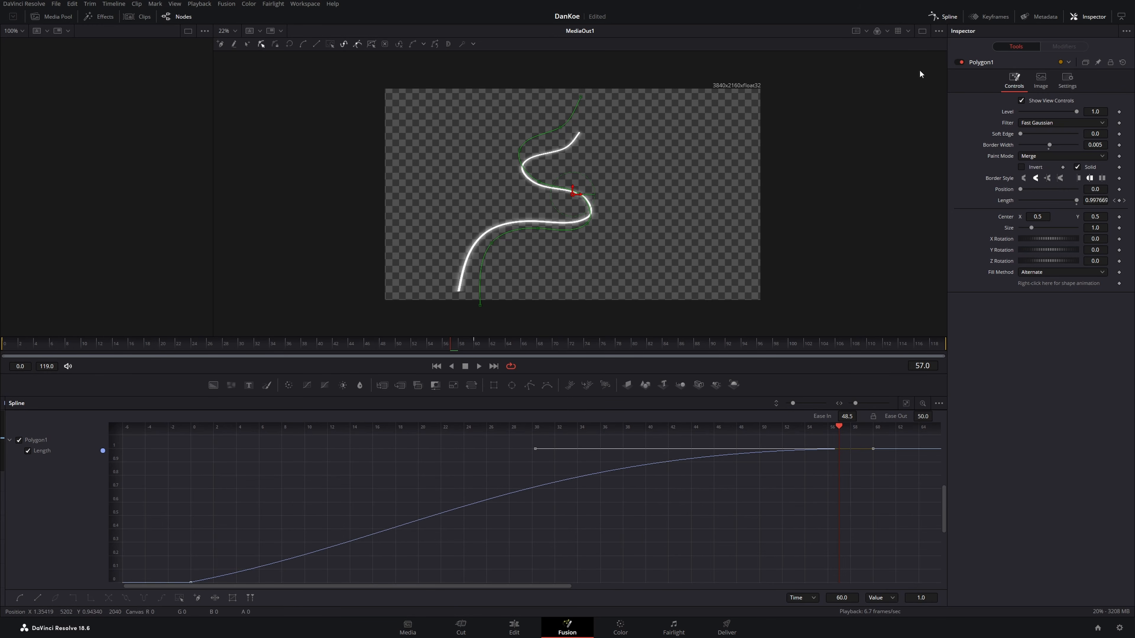
pyautogui.click(943, 16)
pyautogui.click(361, 352)
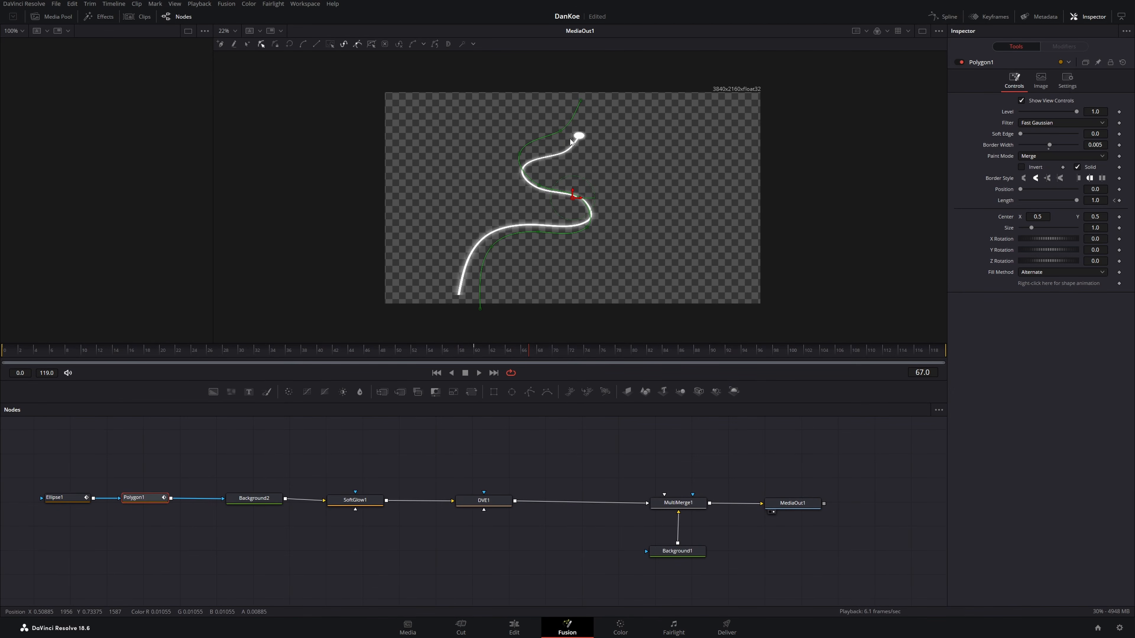
# - On frame 60, set DVE1's Z Move to 0.68 and its Center to X 0.826, Y 0.678
pyautogui.moveTo(511, 455); pyautogui.dragTo(514, 454)
pyautogui.click(487, 499)
pyautogui.click(477, 348)
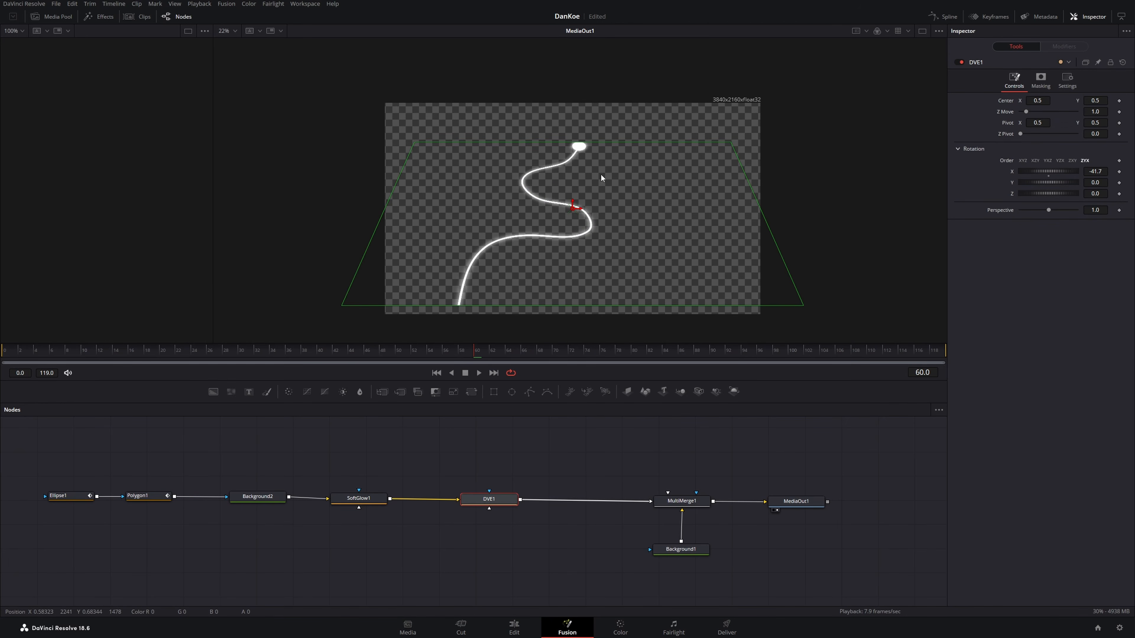
pyautogui.moveTo(1104, 112); pyautogui.dragTo(1048, 100)
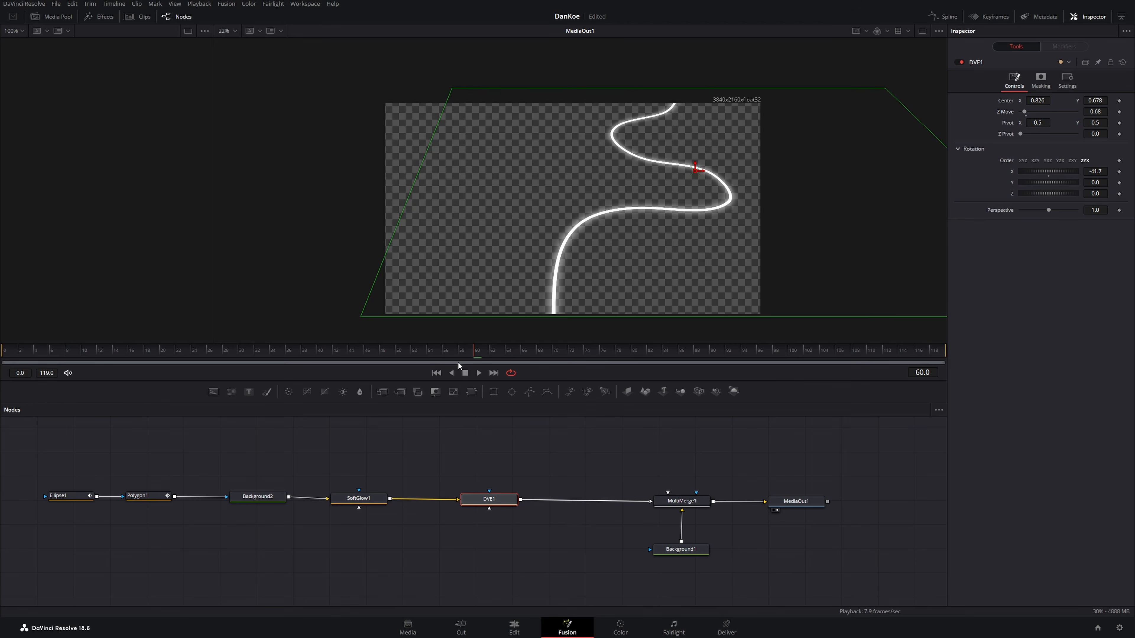
# - Keyframe DVE1's Center at frame 0, then set it to X 0.525, Y 0.314 with a keyframe on frame 60
pyautogui.moveTo(468, 352)
pyautogui.mouseDown()
pyautogui.moveTo(141, 387)
pyautogui.moveTo(4, 367)
pyautogui.mouseUp()
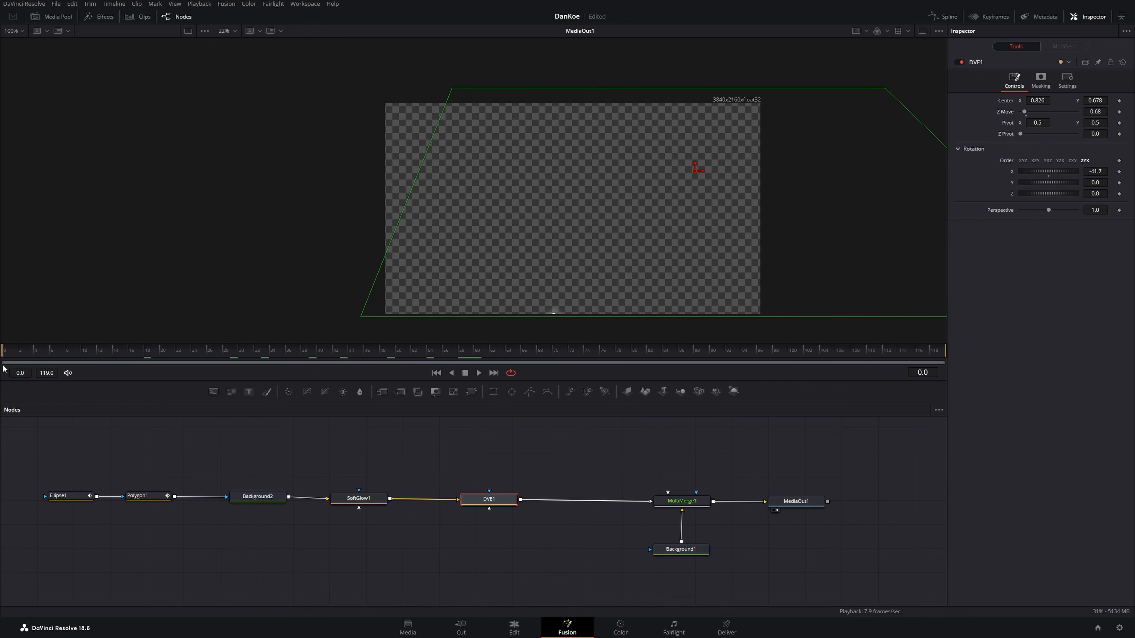
pyautogui.click(1119, 101)
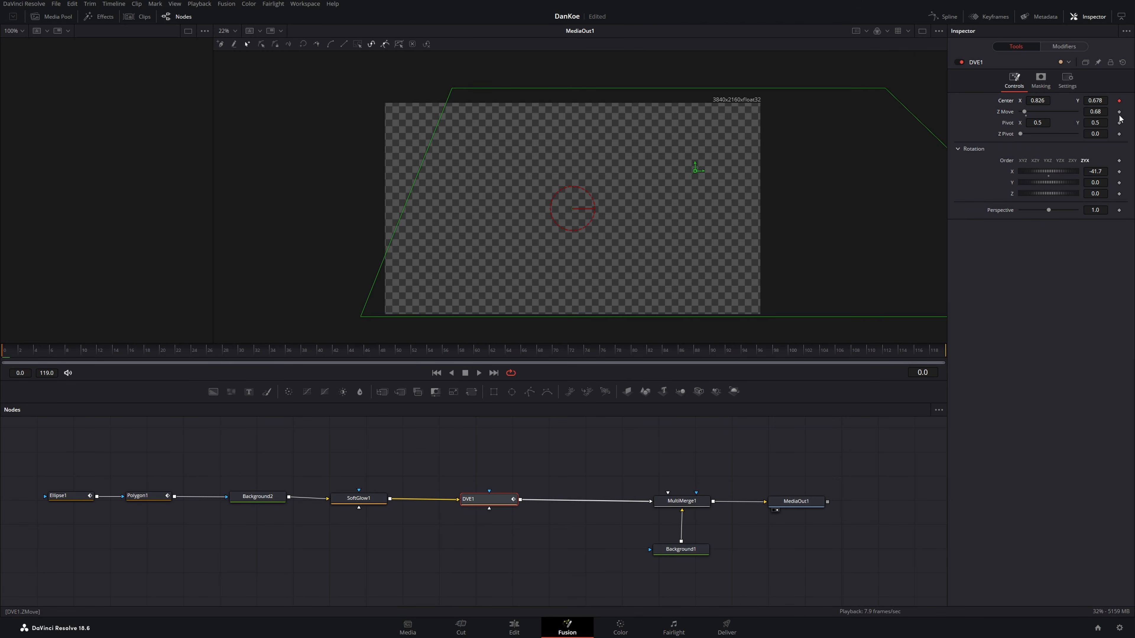
pyautogui.moveTo(393, 361); pyautogui.dragTo(476, 359)
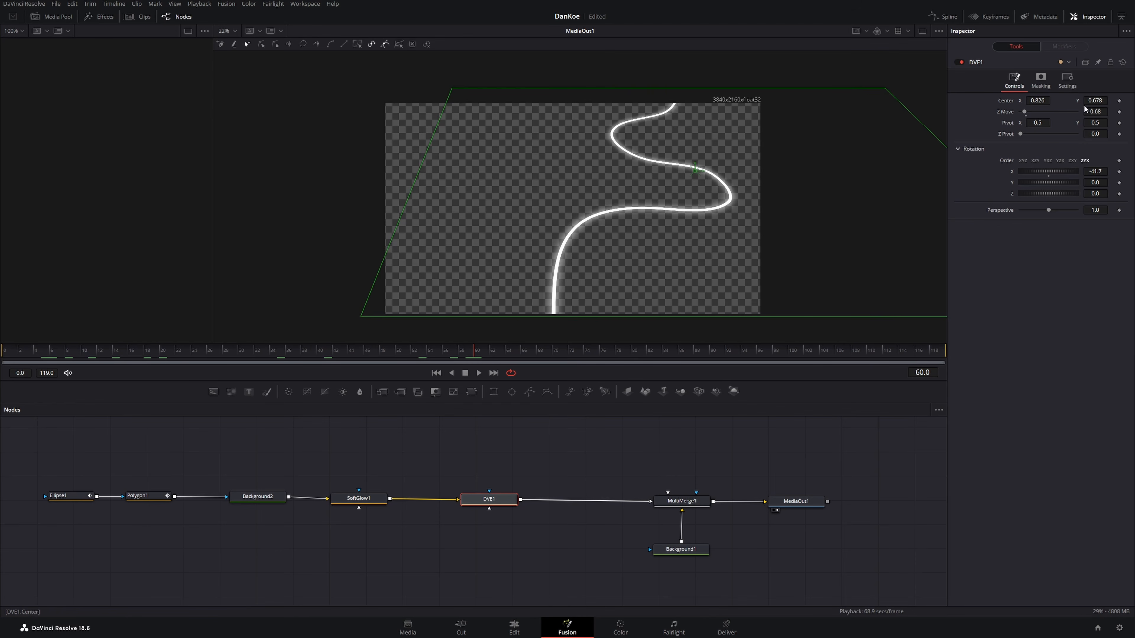
pyautogui.moveTo(1097, 101); pyautogui.dragTo(995, 101)
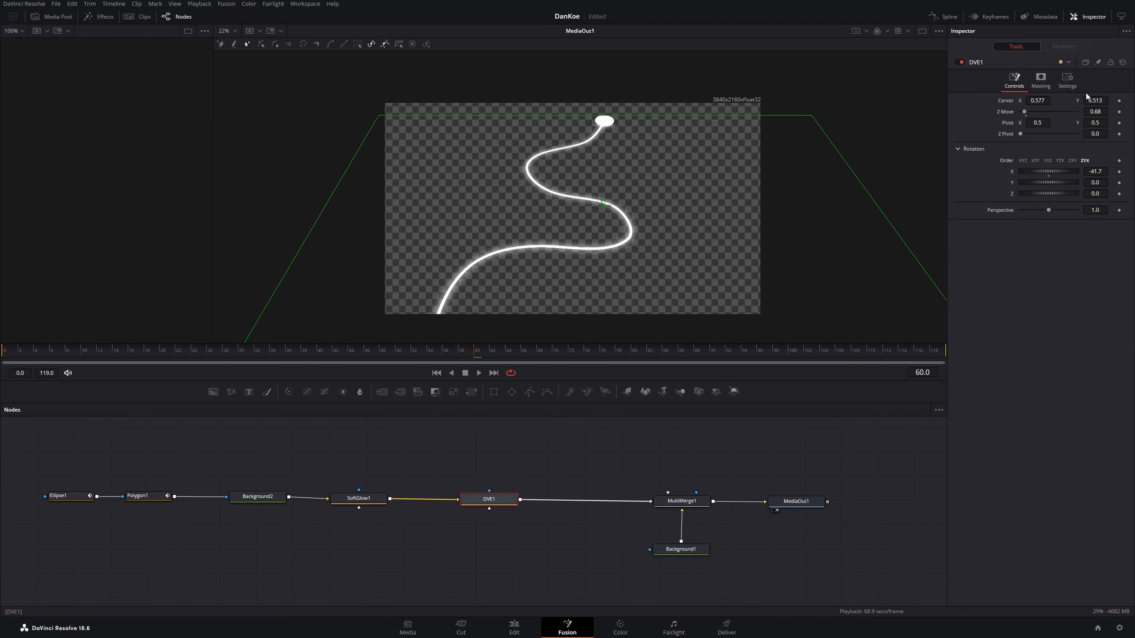
pyautogui.moveTo(1092, 102)
pyautogui.mouseDown()
pyautogui.moveTo(1063, 102)
pyautogui.moveTo(1093, 103)
pyautogui.mouseUp()
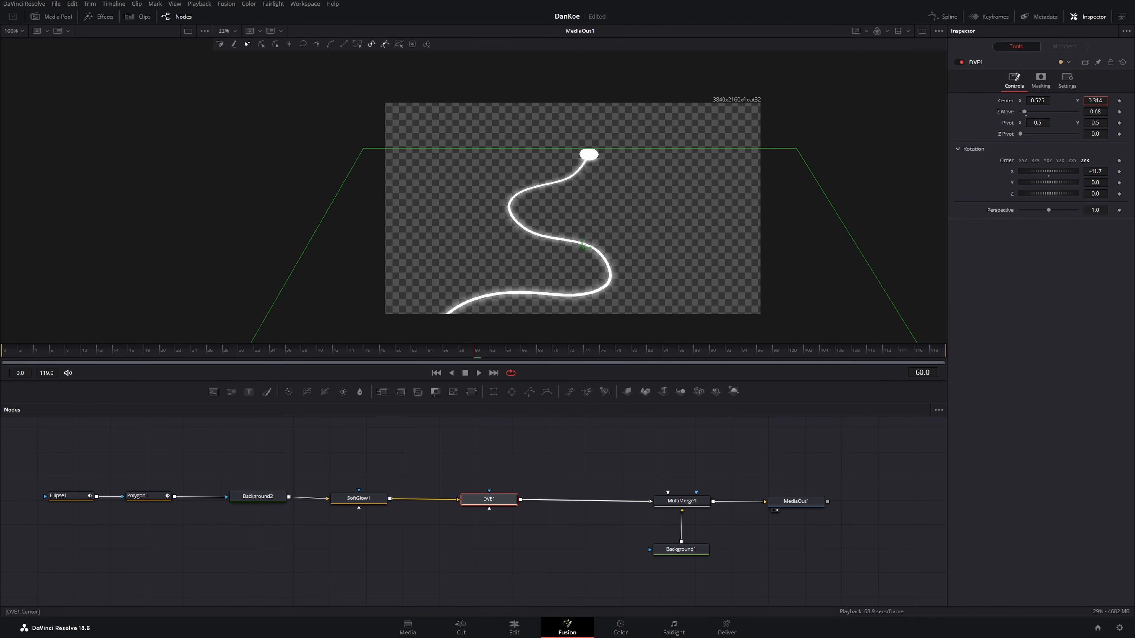
pyautogui.click(1120, 101)
# - Smooth the frame 60 keyframe of DVE1's Center path displacement in the Spline editor and set its Ease In to 40.4
pyautogui.click(943, 17)
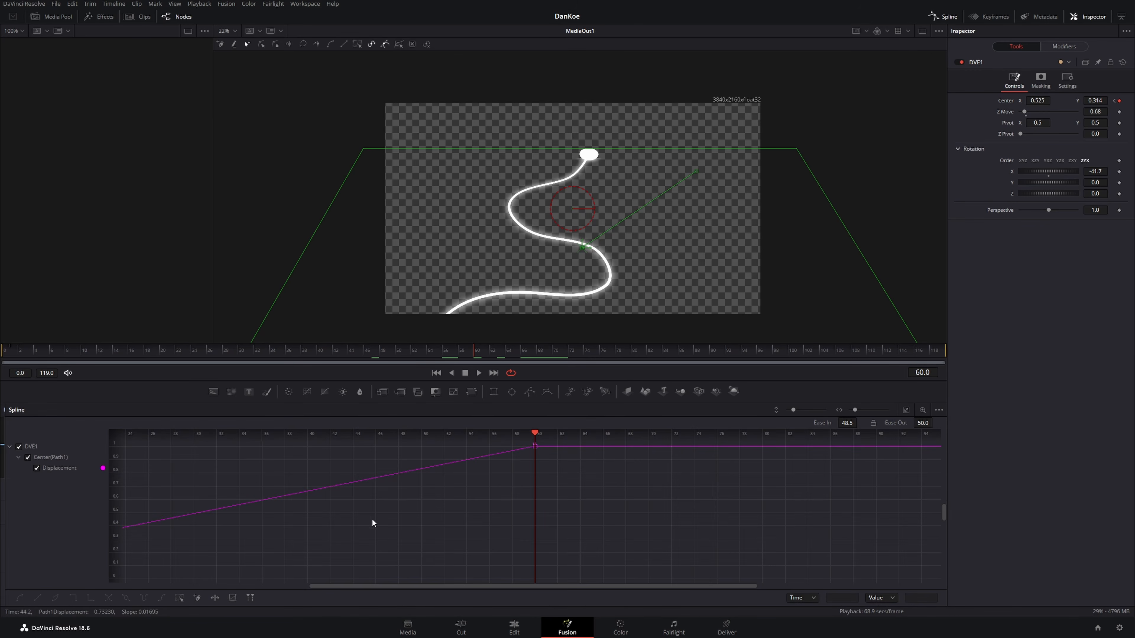
pyautogui.moveTo(572, 470); pyautogui.dragTo(488, 430)
pyautogui.press('f')
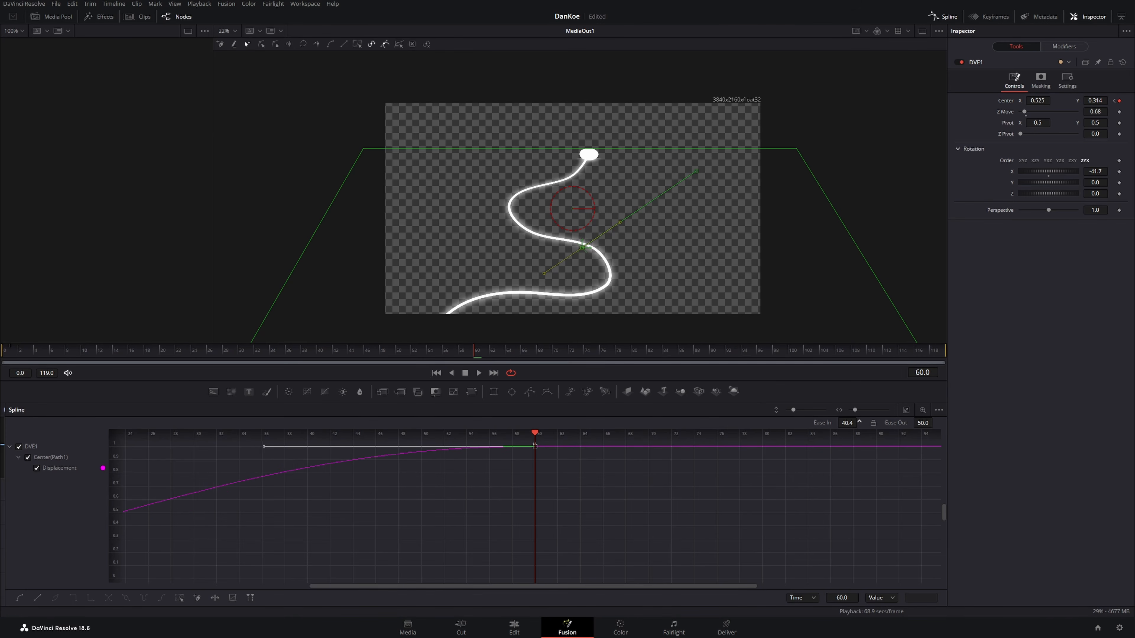
pyautogui.click(948, 16)
# - Play the path animation over the dust footage from the start of Timeline 2 on the Edit page
pyautogui.click(514, 628)
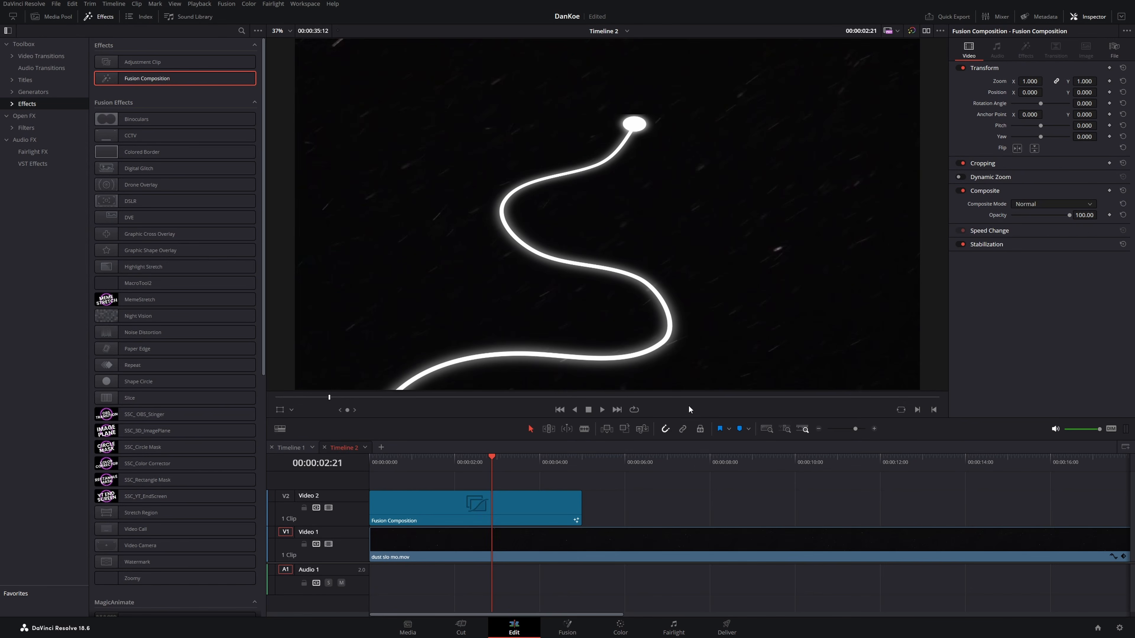
pyautogui.scroll(-5, 574, 270)
pyautogui.moveTo(488, 461); pyautogui.dragTo(336, 477)
pyautogui.press('space')
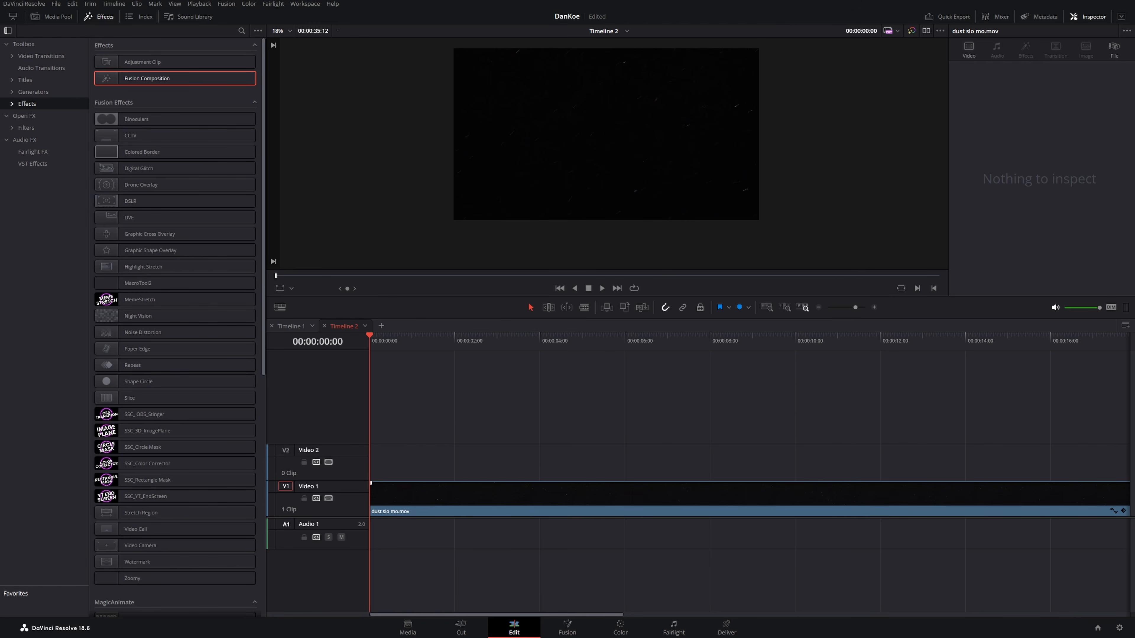
# - Add a new Fusion Composition above the dust clip and bring clover.png into its node graph
pyautogui.moveTo(134, 78); pyautogui.dragTo(388, 459)
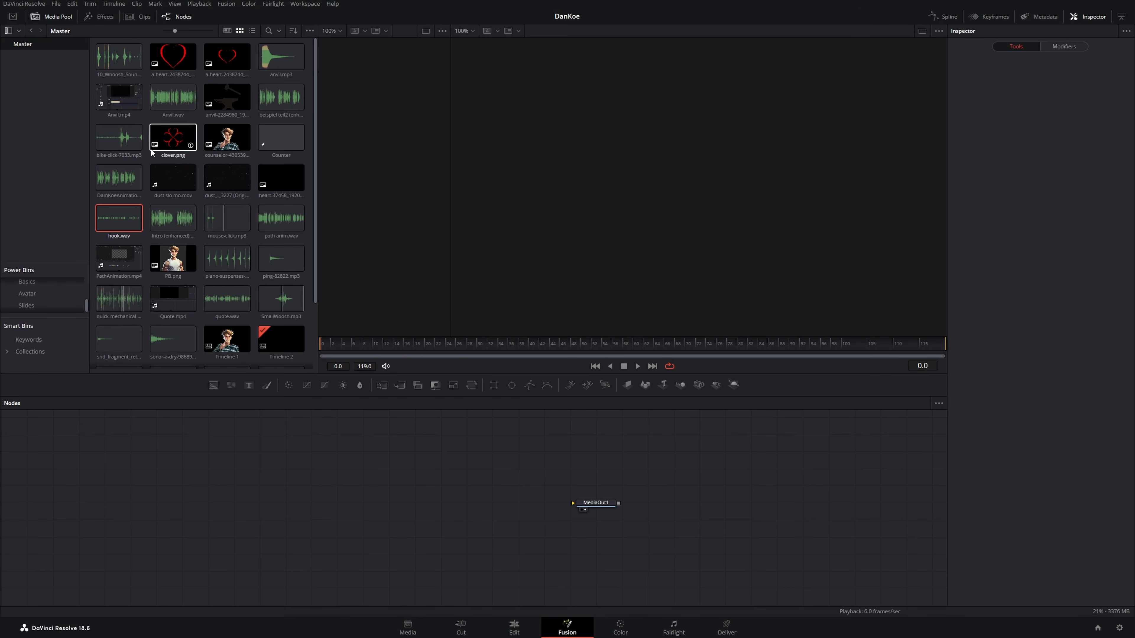
pyautogui.moveTo(152, 152); pyautogui.dragTo(350, 509)
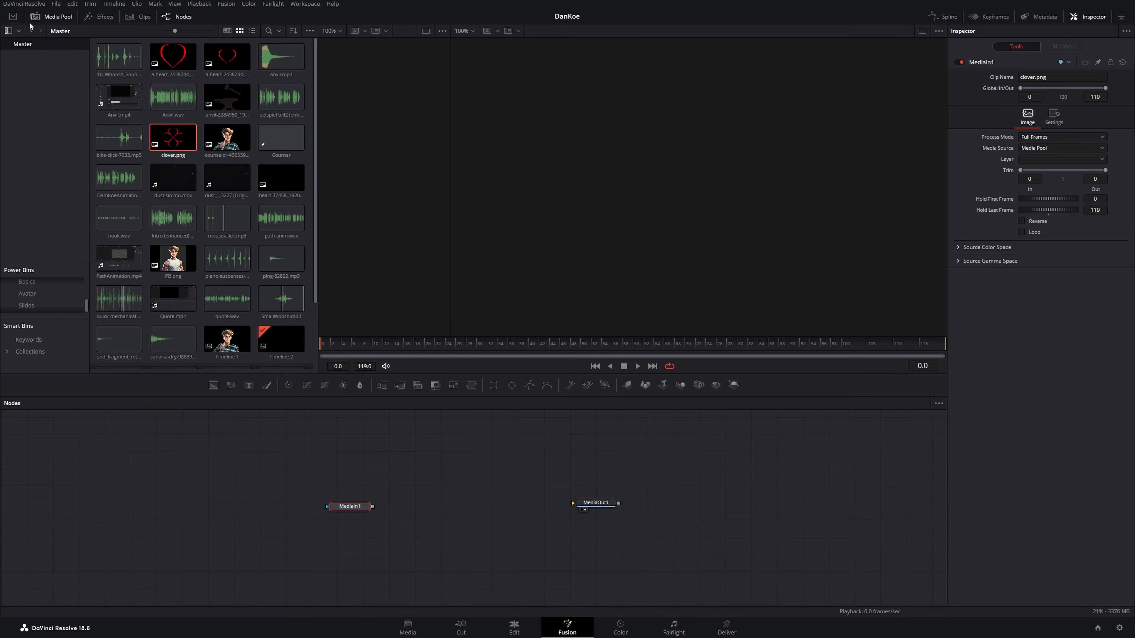
pyautogui.click(58, 17)
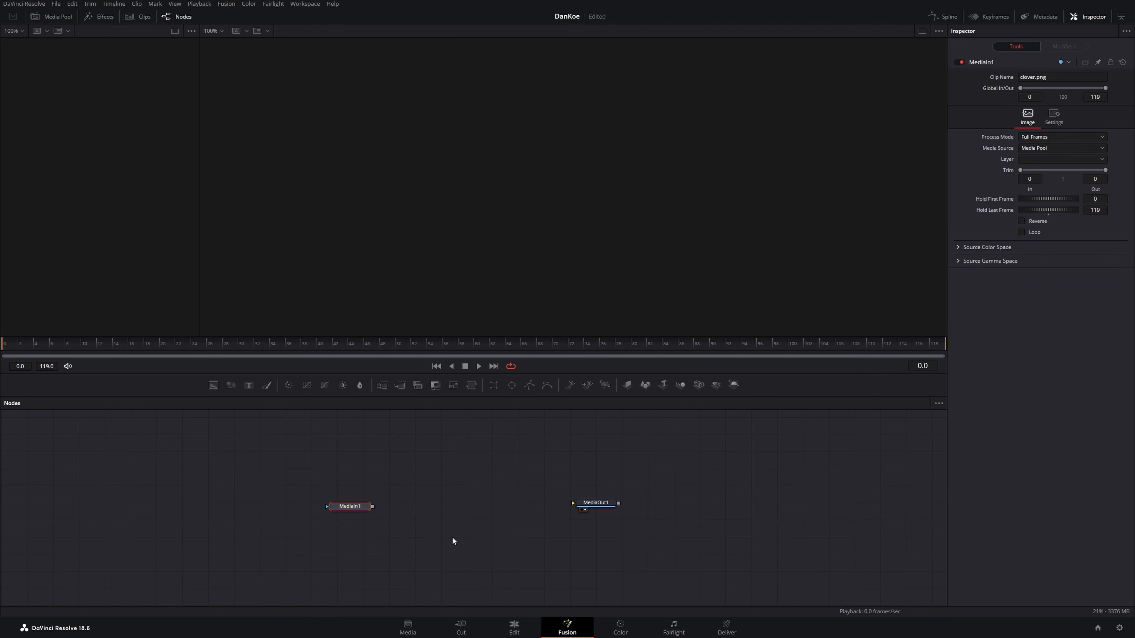
# - Add a Merge before MediaOut1 and connect a Background node with Alpha 0 as its background
pyautogui.moveTo(400, 385); pyautogui.dragTo(626, 489)
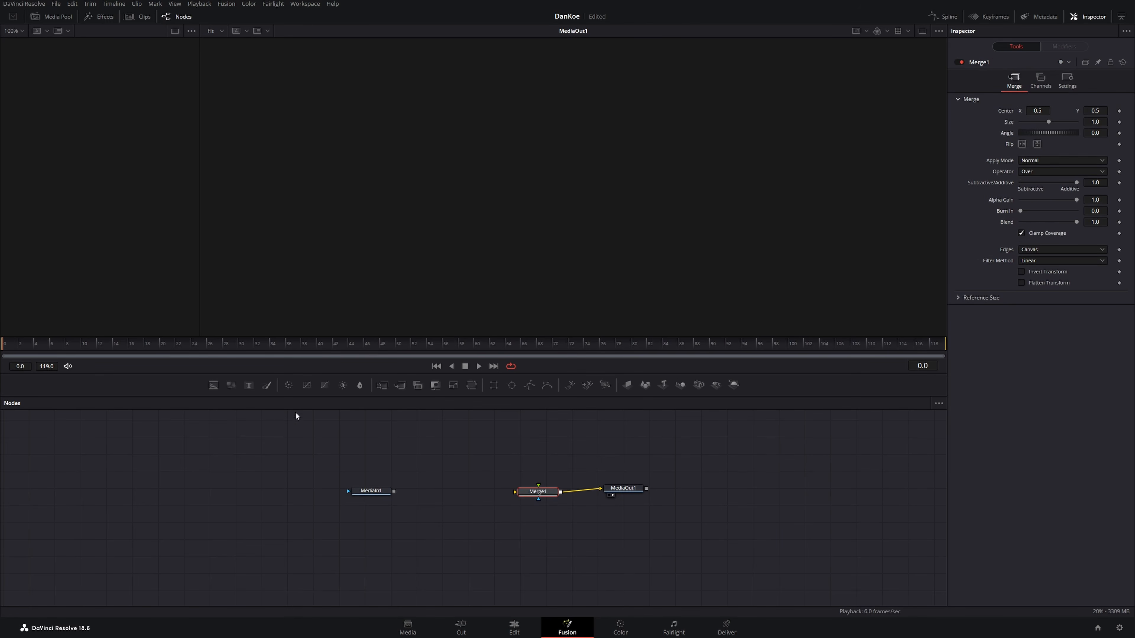
pyautogui.moveTo(211, 388); pyautogui.dragTo(539, 502)
pyautogui.moveTo(567, 545); pyautogui.dragTo(538, 494)
pyautogui.click(545, 545)
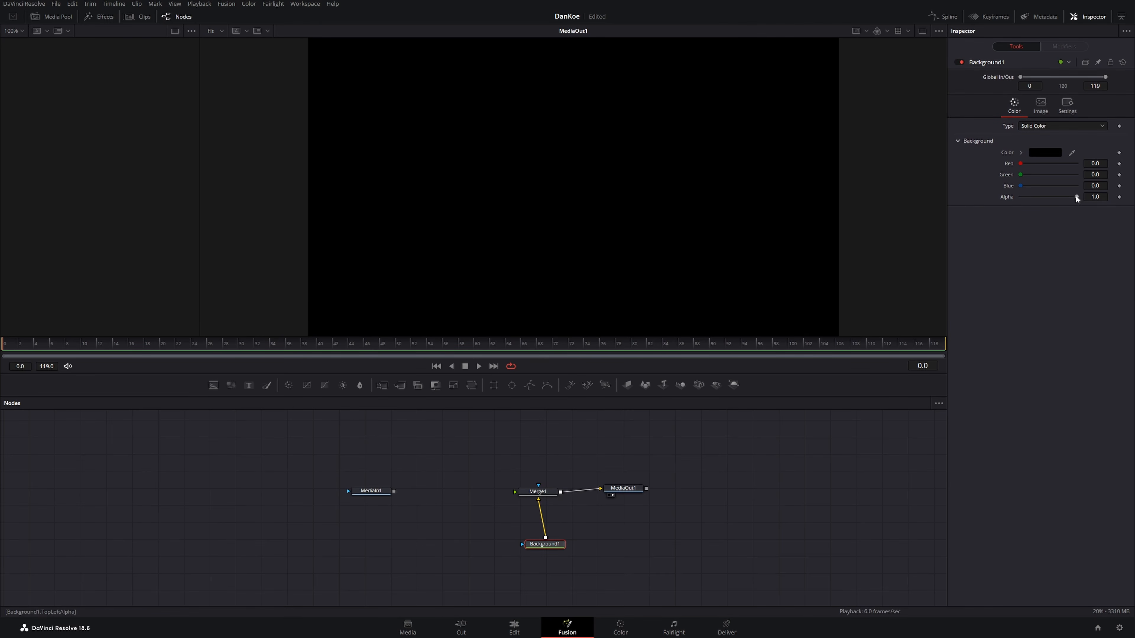
pyautogui.moveTo(1077, 197); pyautogui.dragTo(1018, 197)
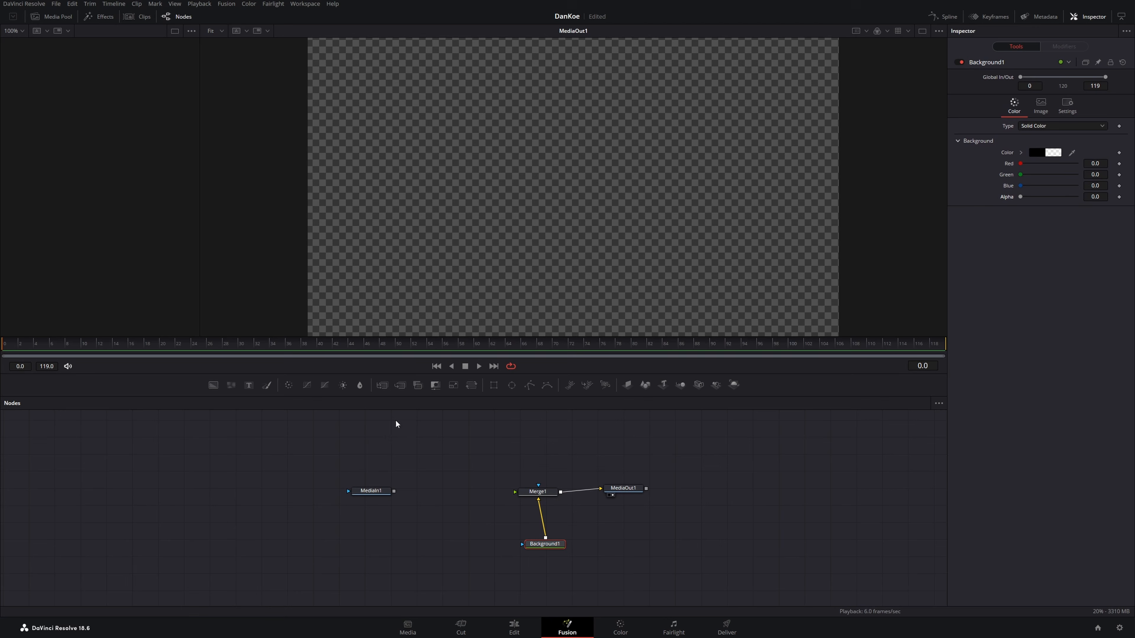
# - Add a MultiMerge feeding Merge1, connect the clover image to it, and space out the nodes
pyautogui.moveTo(391, 404); pyautogui.dragTo(529, 492)
pyautogui.moveTo(394, 491); pyautogui.dragTo(458, 493)
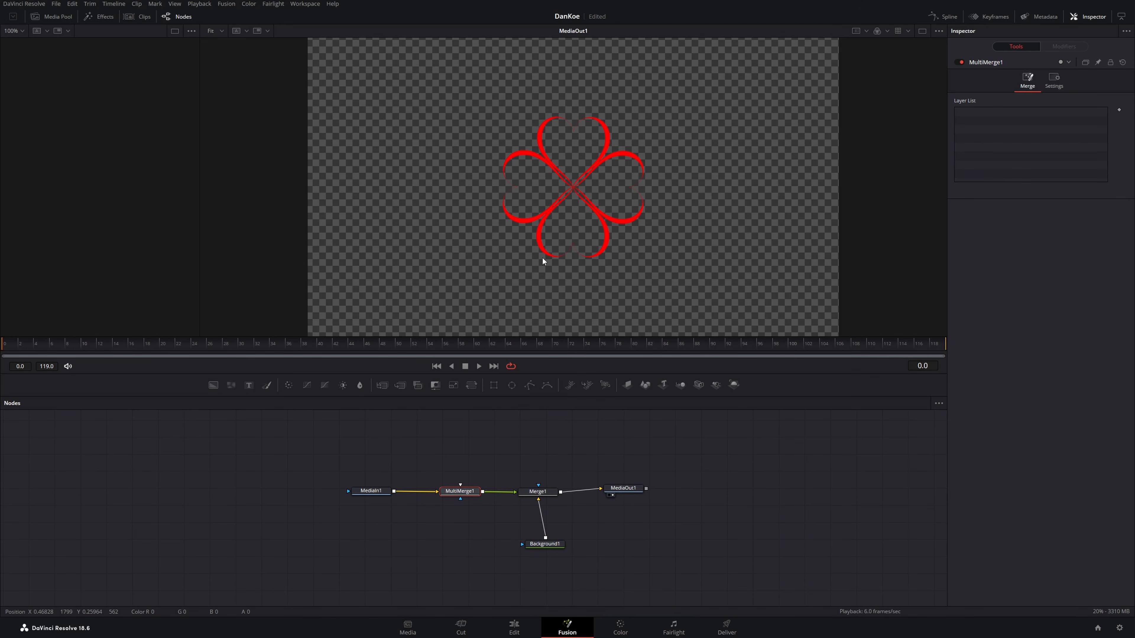
pyautogui.moveTo(374, 505)
pyautogui.mouseDown()
pyautogui.moveTo(456, 480)
pyautogui.moveTo(386, 510)
pyautogui.mouseUp()
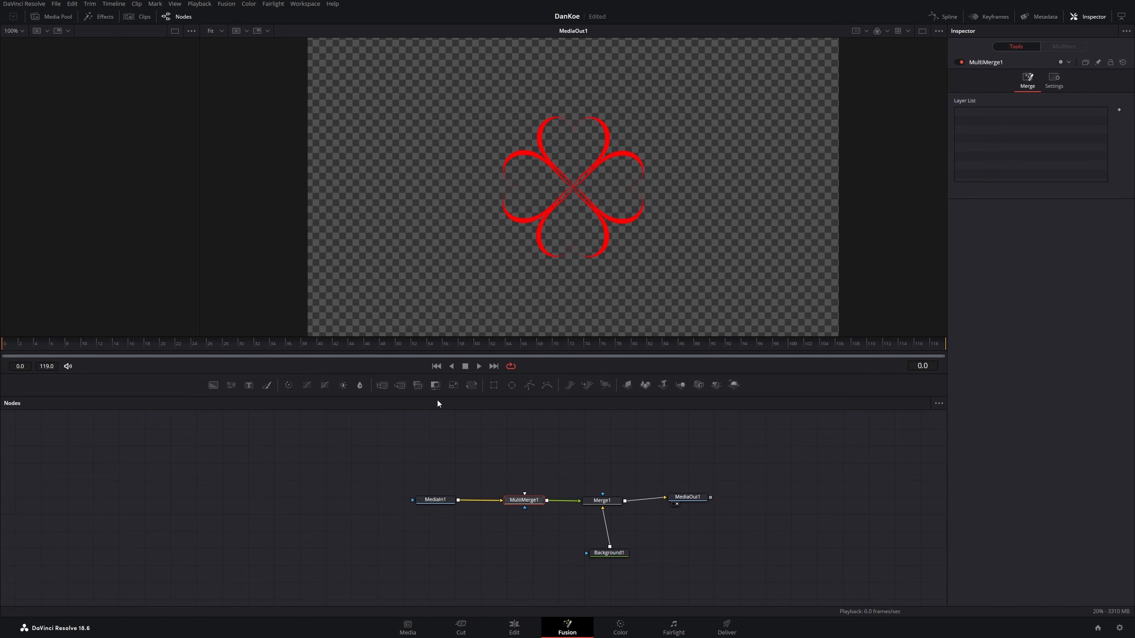
pyautogui.moveTo(434, 501)
pyautogui.mouseDown()
pyautogui.moveTo(340, 489)
pyautogui.moveTo(423, 521)
pyautogui.mouseUp()
pyautogui.click(355, 517)
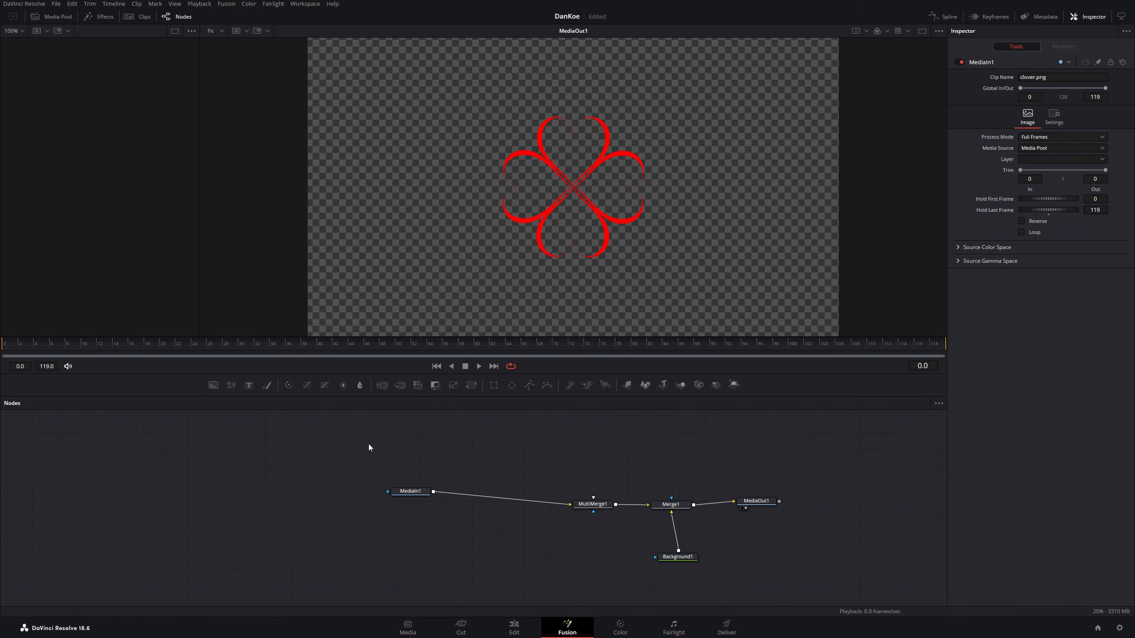
# - Insert a second Background node before MultiMerge1, masked by the clover image, and set its color to white
pyautogui.moveTo(231, 384); pyautogui.dragTo(571, 504)
pyautogui.moveTo(495, 487); pyautogui.dragTo(498, 494)
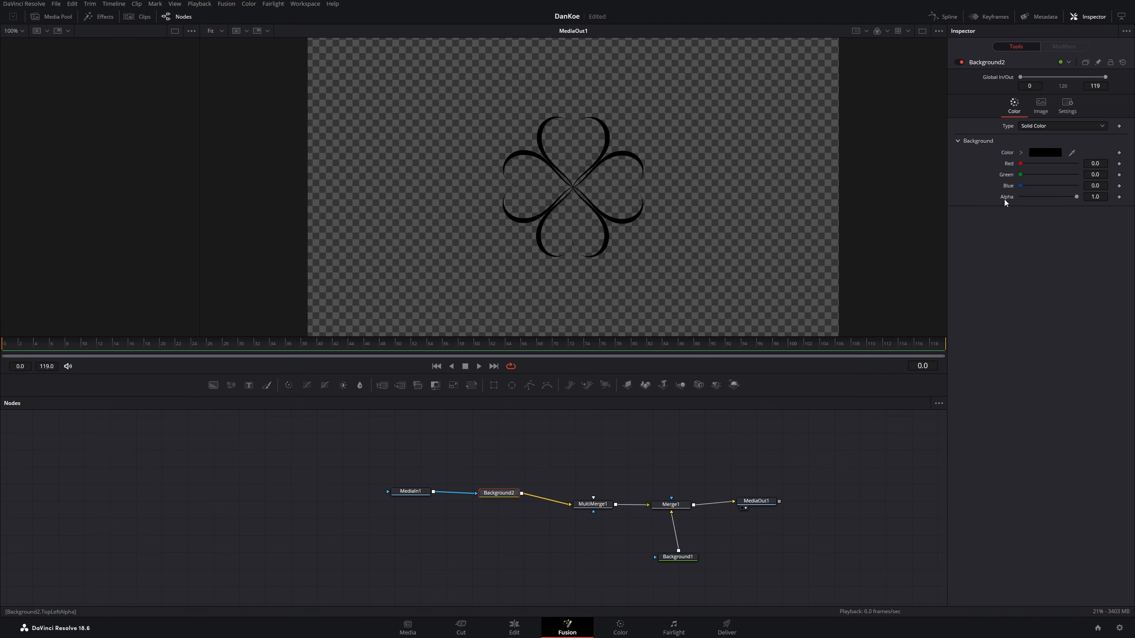
pyautogui.click(1045, 153)
pyautogui.click(670, 262)
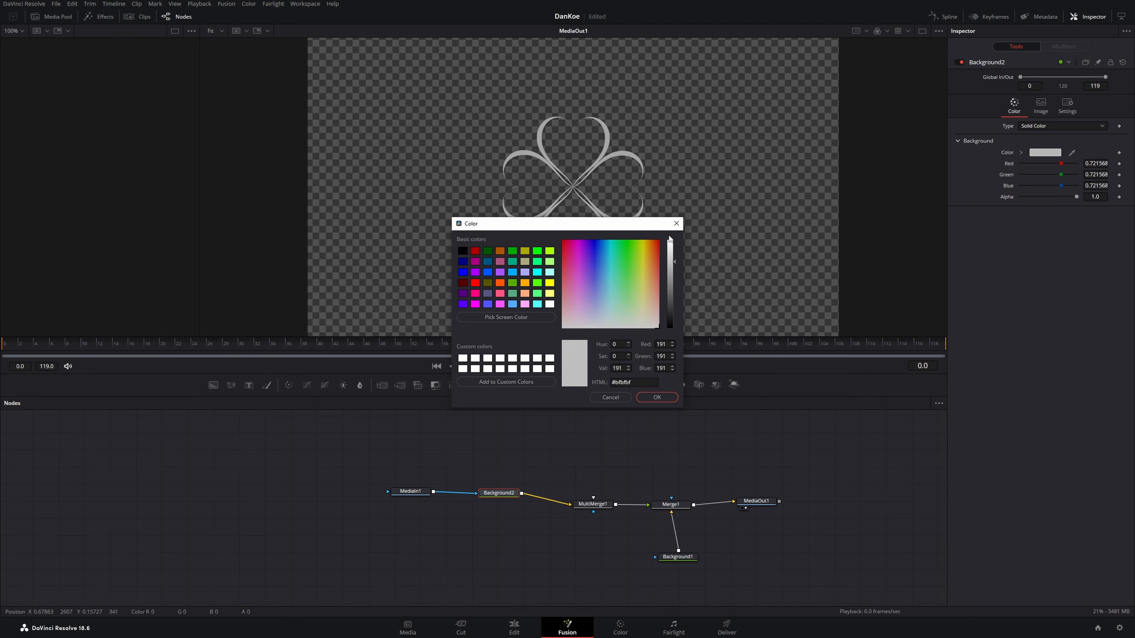
pyautogui.moveTo(670, 262); pyautogui.dragTo(669, 242)
pyautogui.click(657, 397)
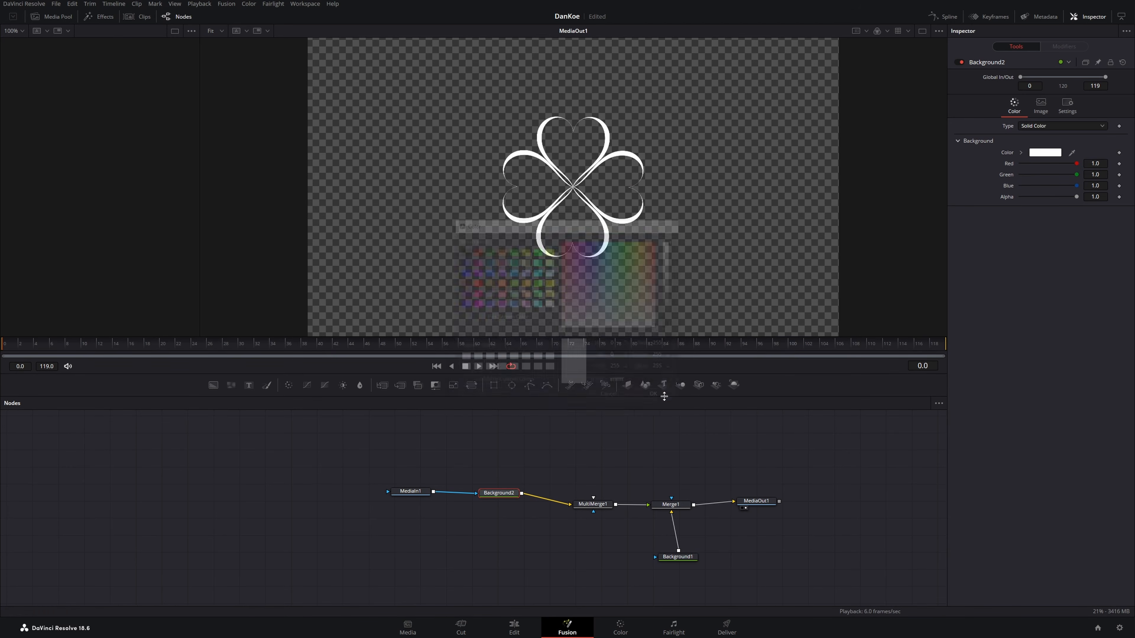
# - Add a Soft Glow after MultiMerge1 and lower its Gain
pyautogui.moveTo(590, 505); pyautogui.dragTo(460, 468)
pyautogui.click(514, 500)
pyautogui.hotkey('shift', 'space')
pyautogui.write('alpsof')
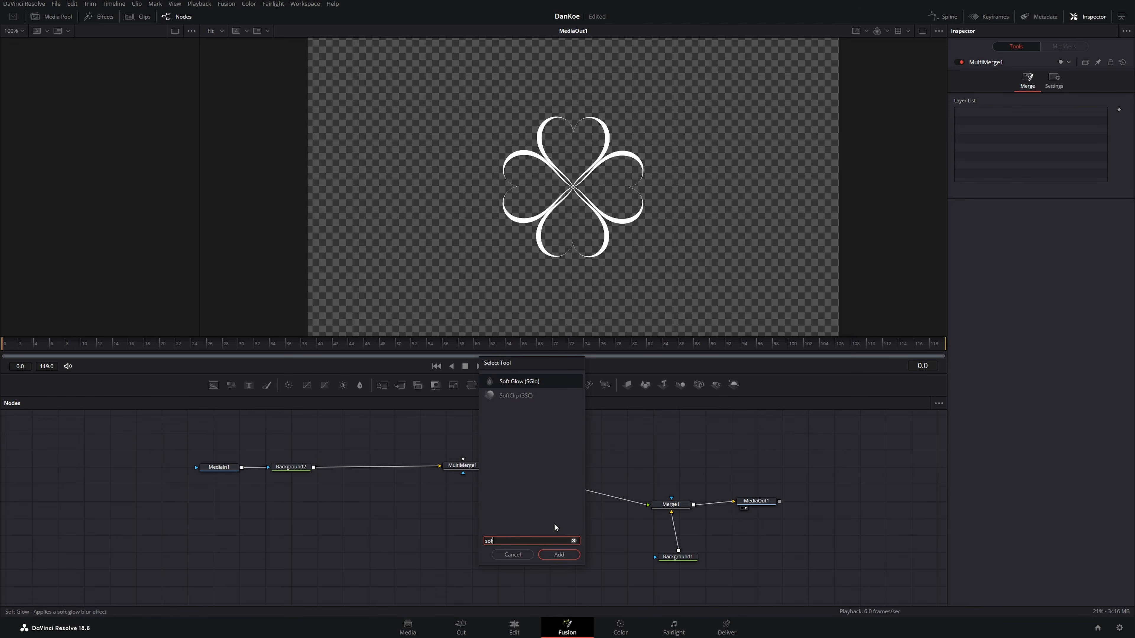
pyautogui.press('Return')
pyautogui.moveTo(499, 489); pyautogui.dragTo(549, 468)
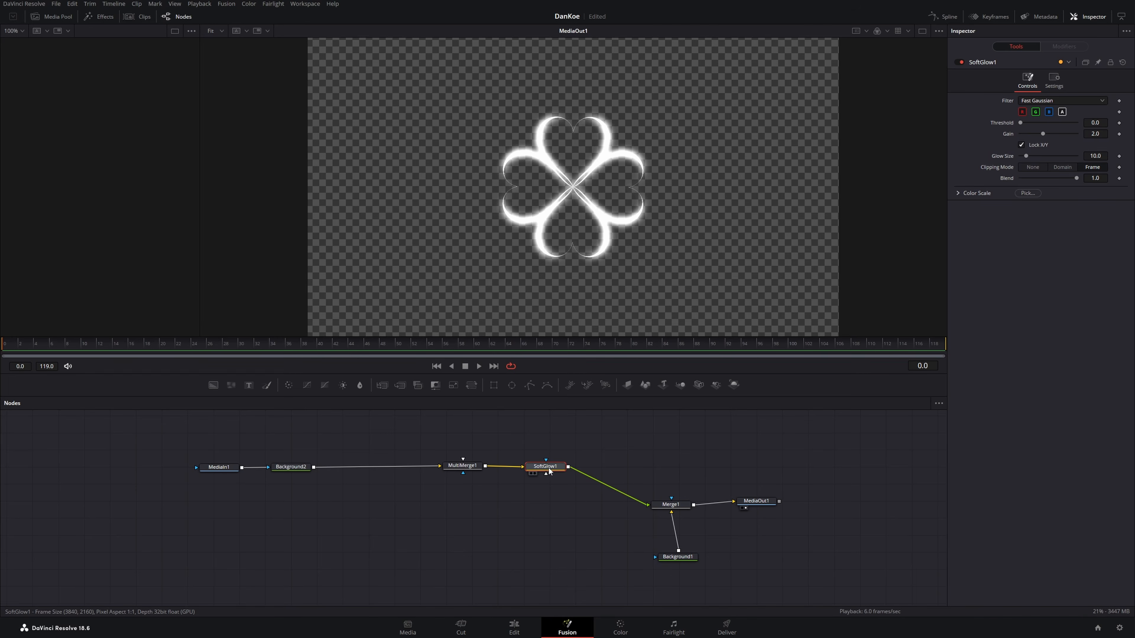
pyautogui.moveTo(1044, 134); pyautogui.dragTo(1031, 133)
# - Insert a Transform before SoftGlow1, keyframe its Angle from 0 on frame 0 to -855.7 on frame 80, and preview the spin
pyautogui.moveTo(470, 393); pyautogui.dragTo(352, 474)
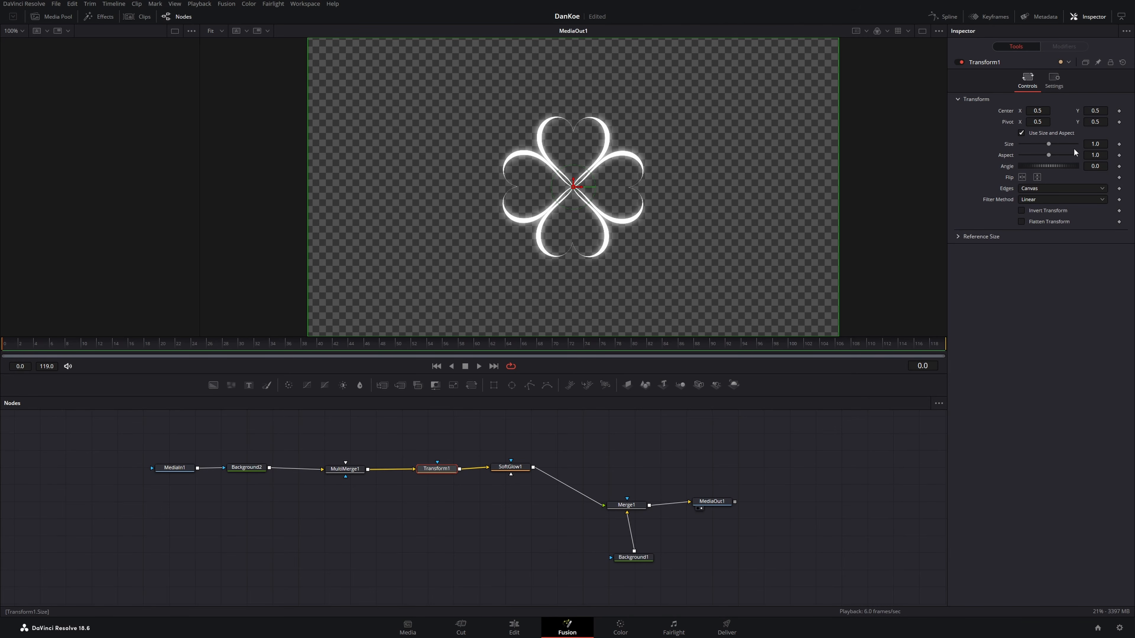
pyautogui.click(1120, 166)
pyautogui.moveTo(1043, 165); pyautogui.dragTo(895, 183)
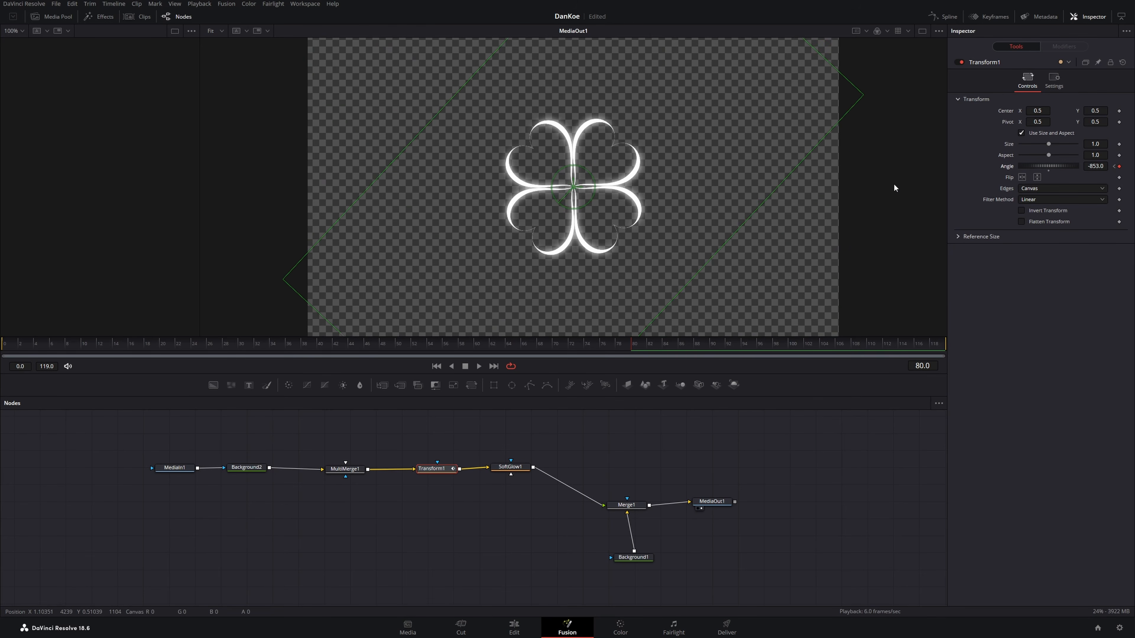
pyautogui.moveTo(90, 345); pyautogui.dragTo(2, 345)
pyautogui.press('space')
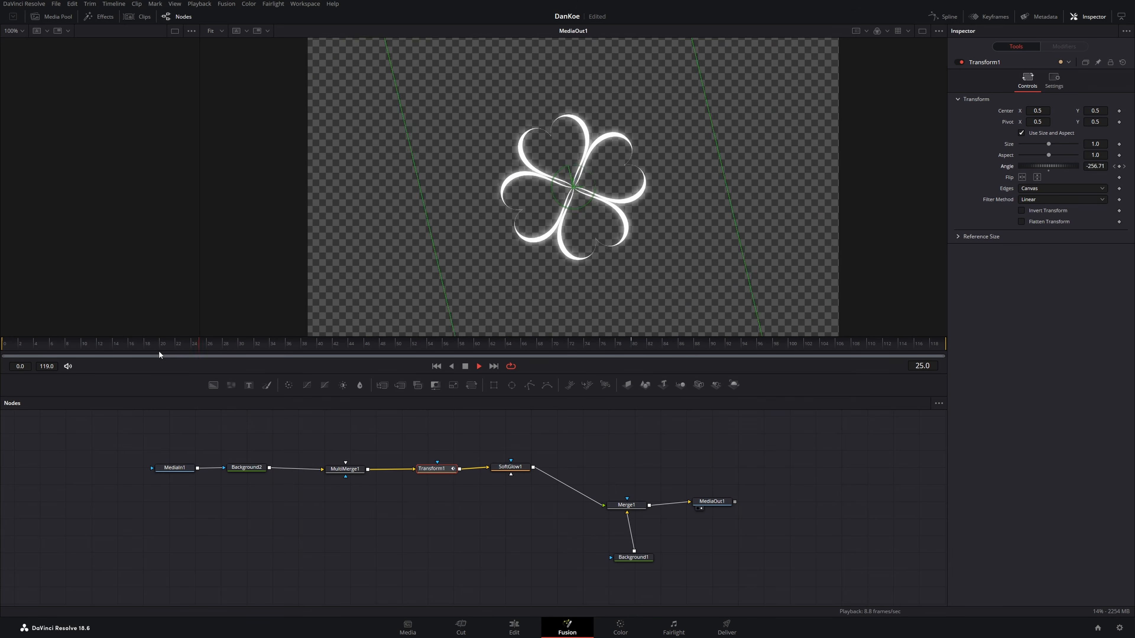
pyautogui.press('space')
# - Display Transform1's Angle curve in the Spline editor, smooth its frame 80 keyframe and set Ease In to 90.1
pyautogui.click(946, 17)
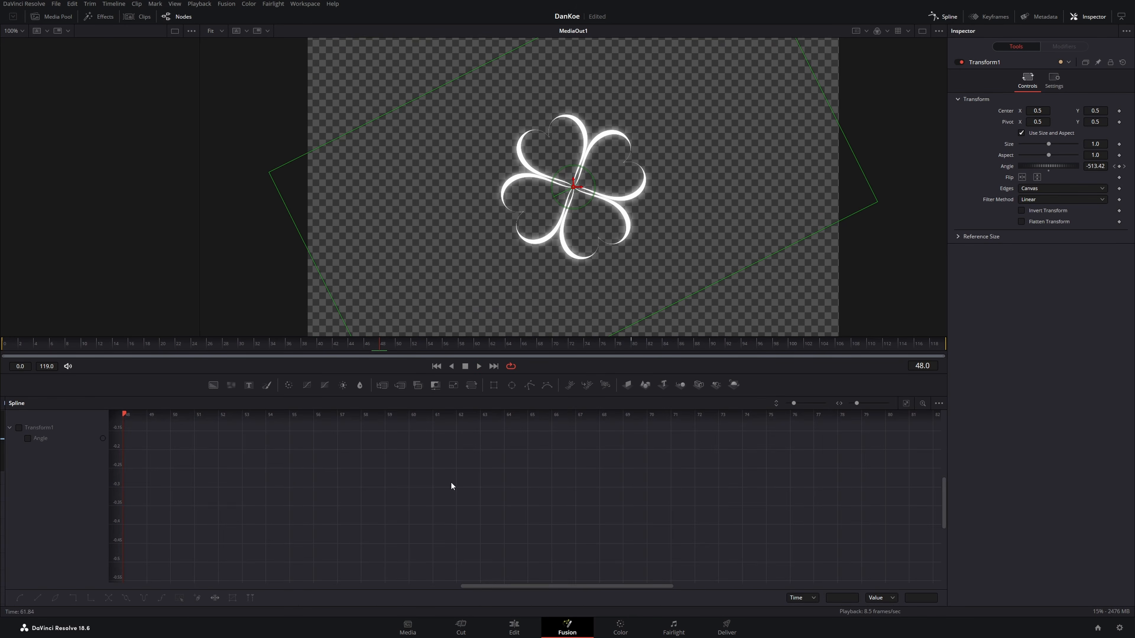
pyautogui.click(28, 438)
pyautogui.click(905, 406)
pyautogui.scroll(-2, 737, 510)
pyautogui.scroll(-3, 661, 491)
pyautogui.moveTo(621, 497); pyautogui.dragTo(503, 553)
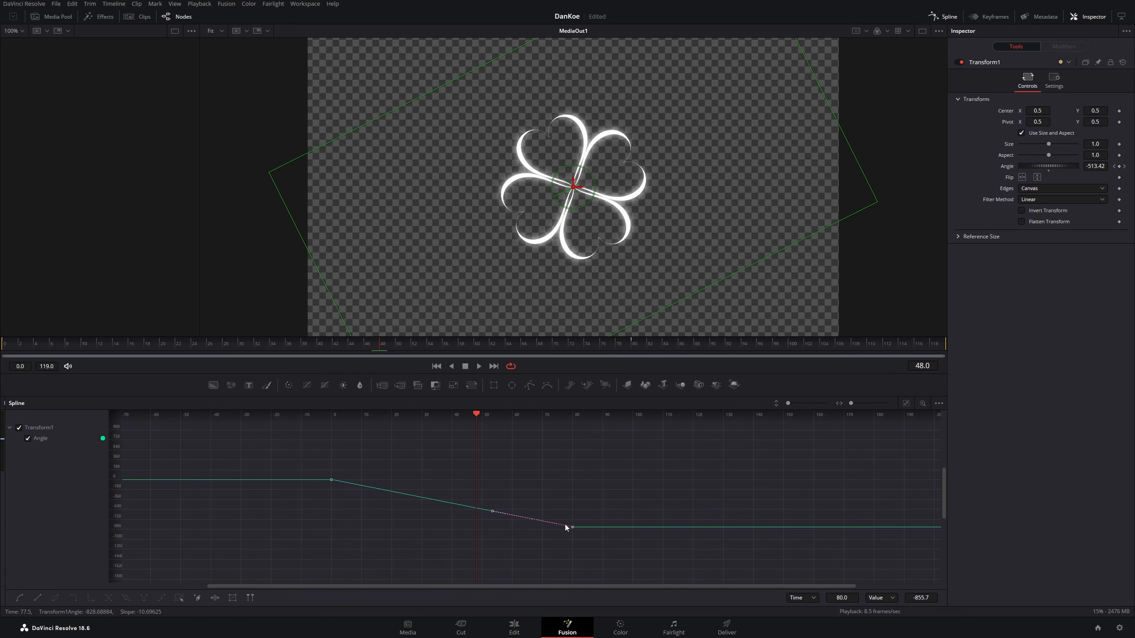
pyautogui.click(20, 598)
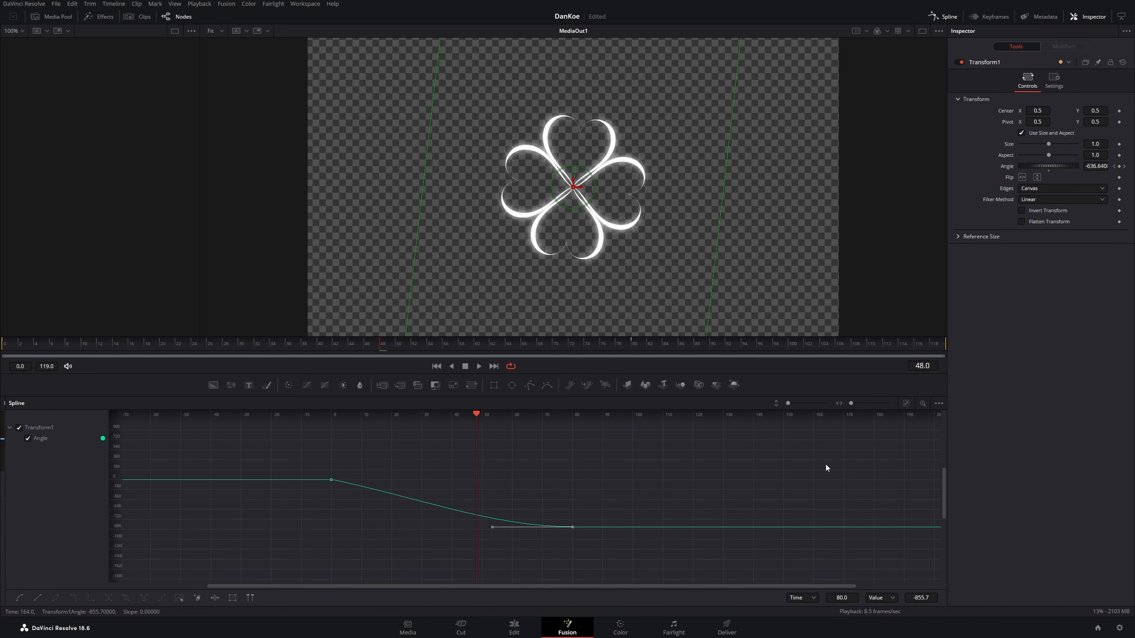
pyautogui.press('t')
pyautogui.moveTo(859, 415); pyautogui.dragTo(859, 415)
# - Play back the clover's eased rotation from the start of the composition
pyautogui.click(7, 344)
pyautogui.press('space')
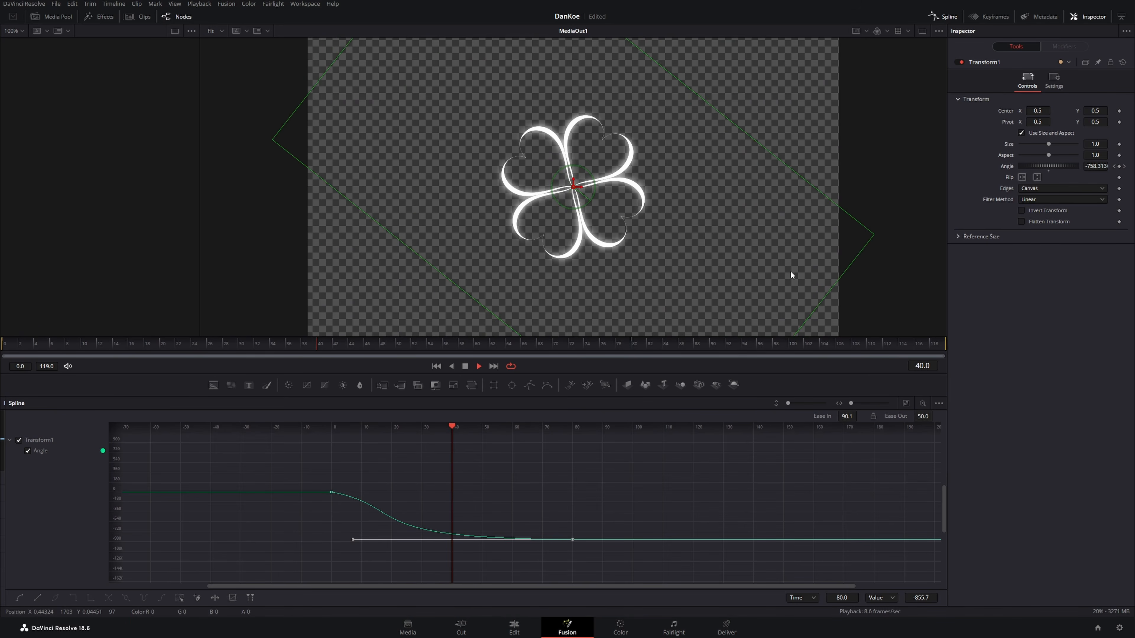
pyautogui.press('space')
# - Close the Spline editor and enable Motion Blur on Transform1
pyautogui.click(942, 17)
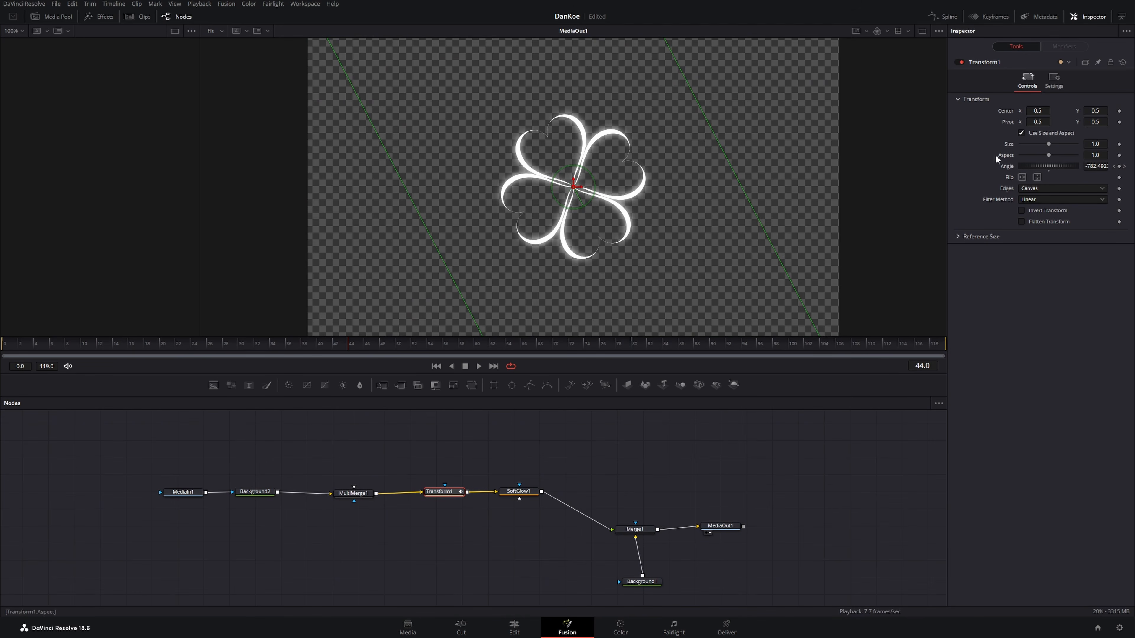
pyautogui.click(1055, 82)
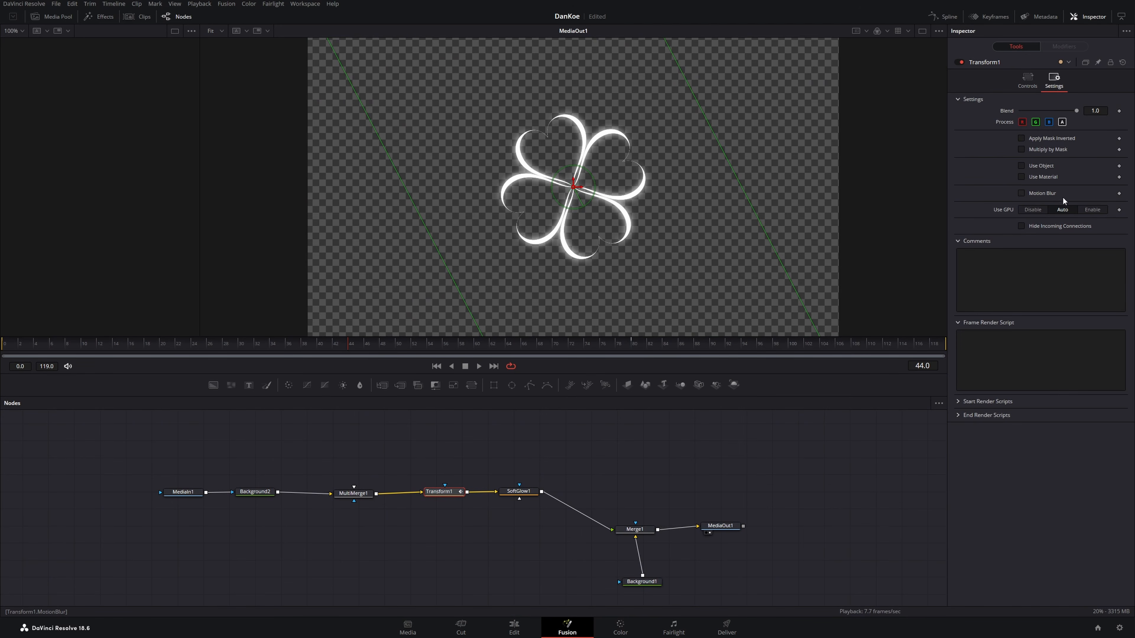
pyautogui.click(1028, 192)
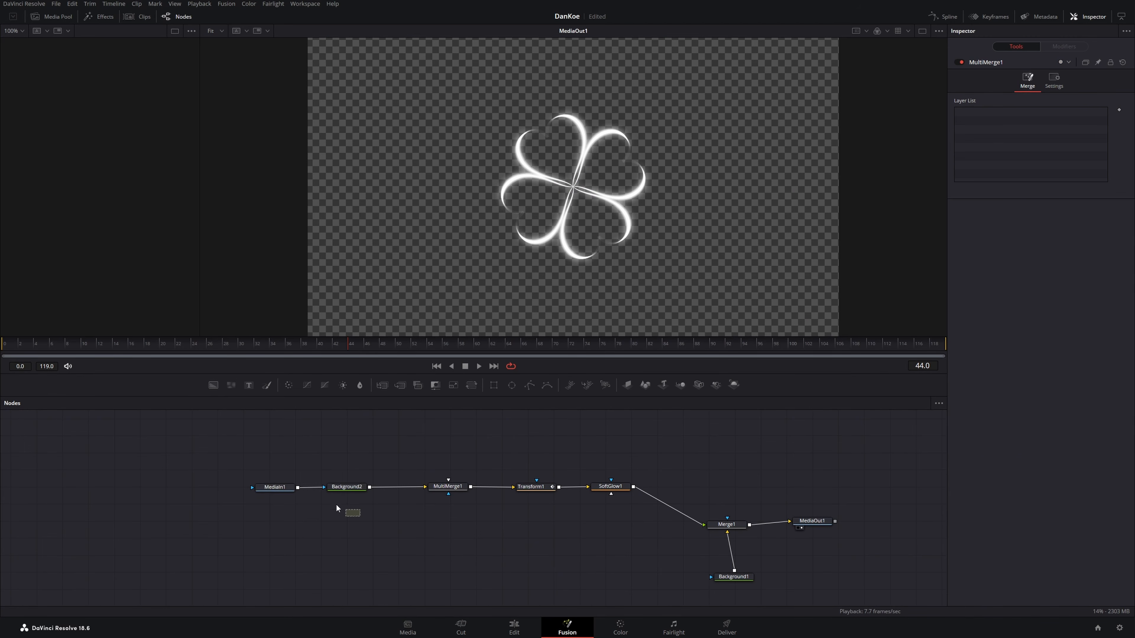
# - Duplicate MediaIn1 with Background2, connect the copy to MultiMerge1, and enlarge it with an inserted Transform at Size 4.43
pyautogui.moveTo(336, 504); pyautogui.dragTo(261, 464)
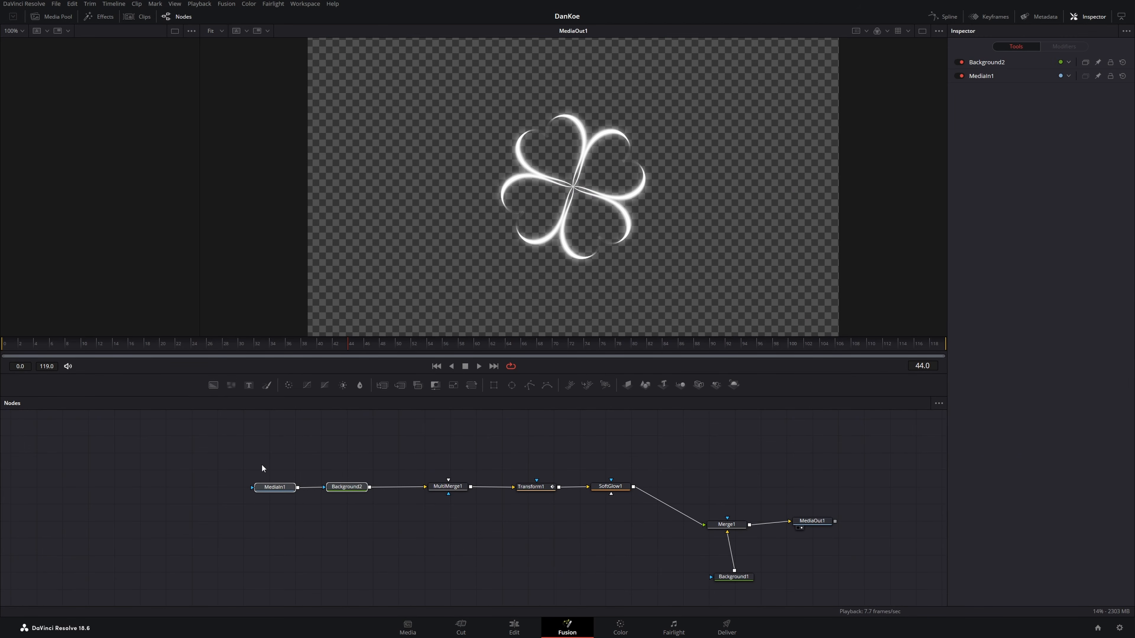
pyautogui.click(290, 535)
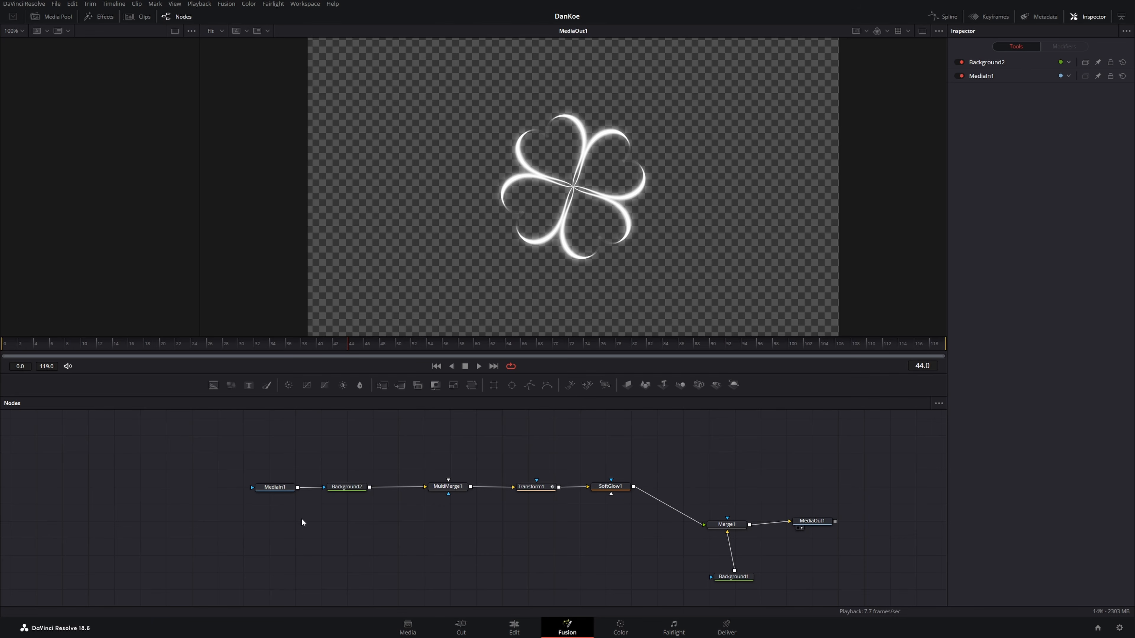
pyautogui.hotkey('ctrl', 'v')
pyautogui.moveTo(282, 541); pyautogui.dragTo(448, 493)
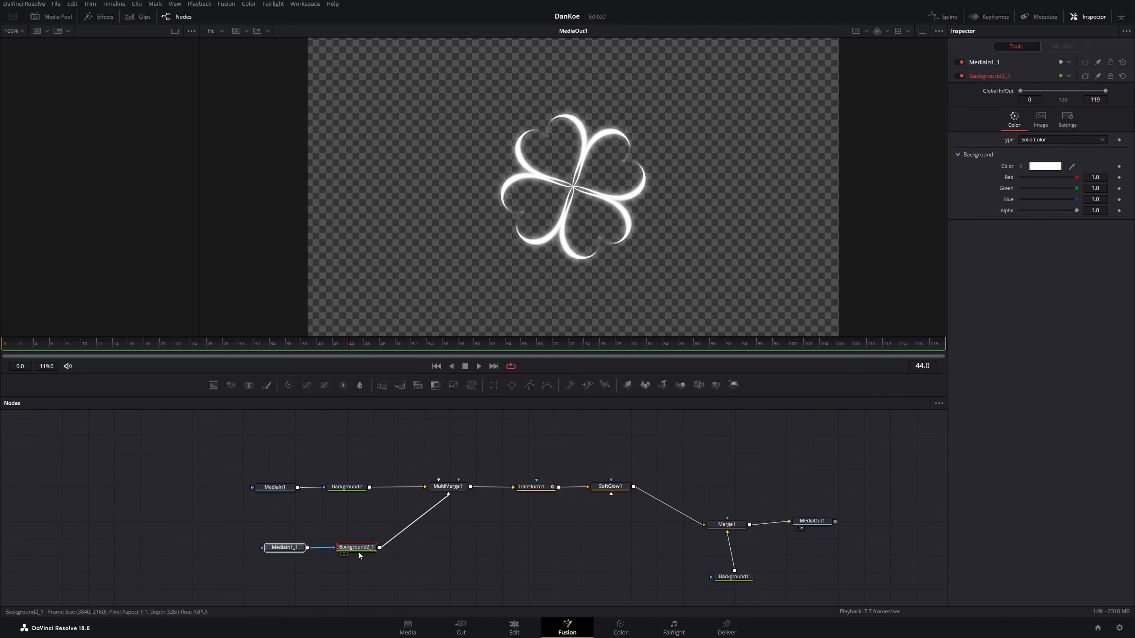
pyautogui.moveTo(472, 385); pyautogui.dragTo(447, 559)
pyautogui.moveTo(1047, 144); pyautogui.dragTo(1073, 144)
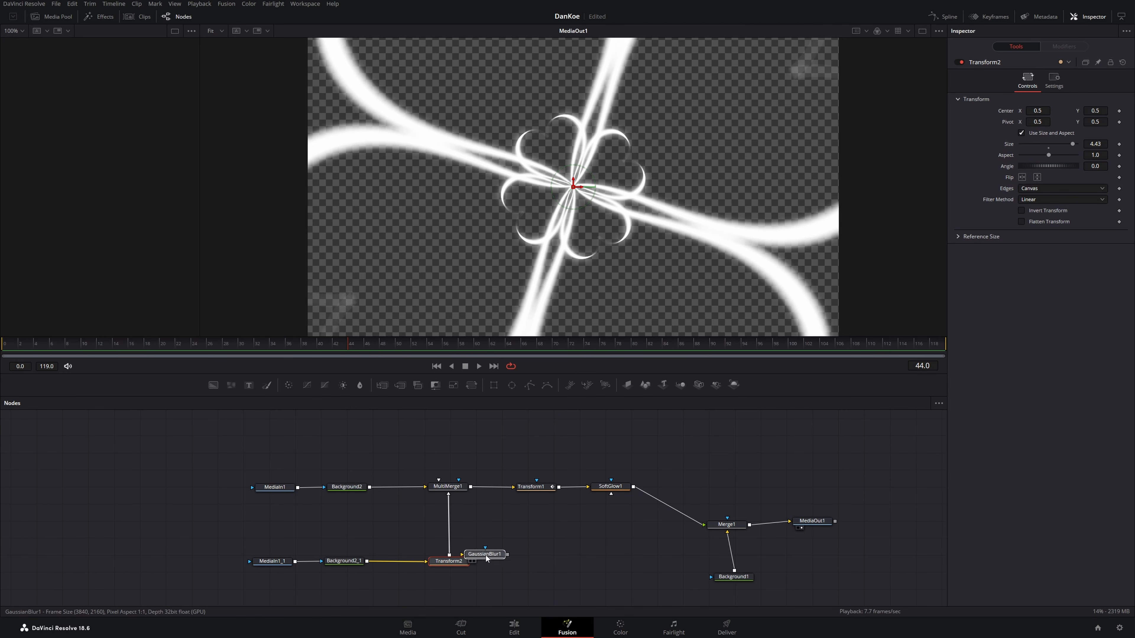
# - Insert a Gaussian Blur between Background2_1 and Transform2, increase its Strength, and rotate the enlarged clover through Transform2's Angle
pyautogui.moveTo(486, 559); pyautogui.dragTo(399, 567)
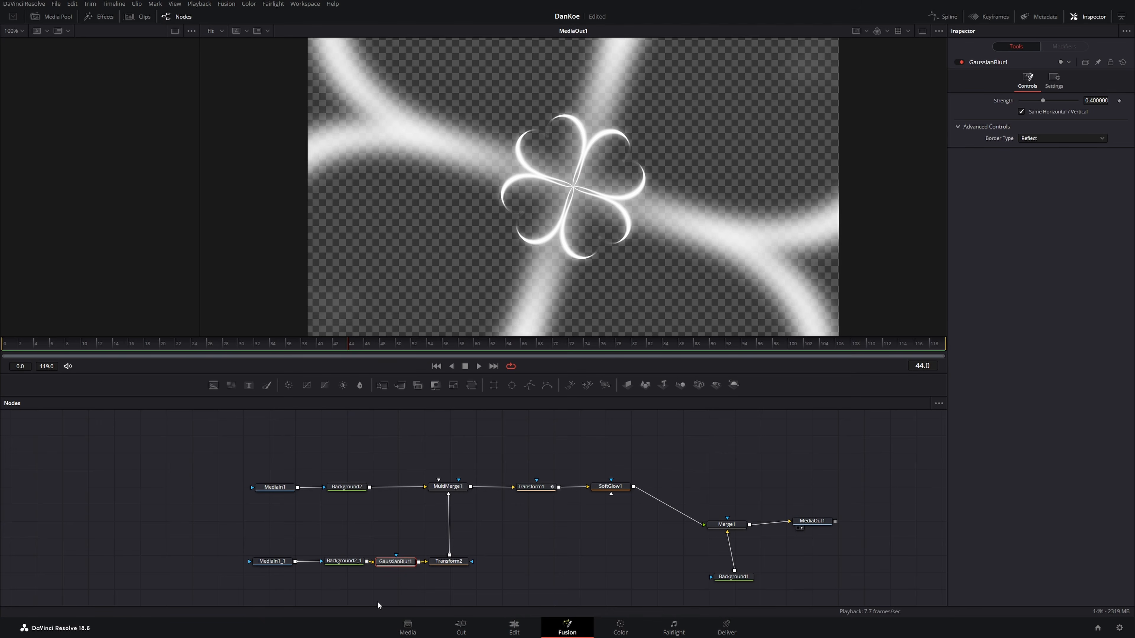
pyautogui.moveTo(1044, 100); pyautogui.dragTo(1055, 101)
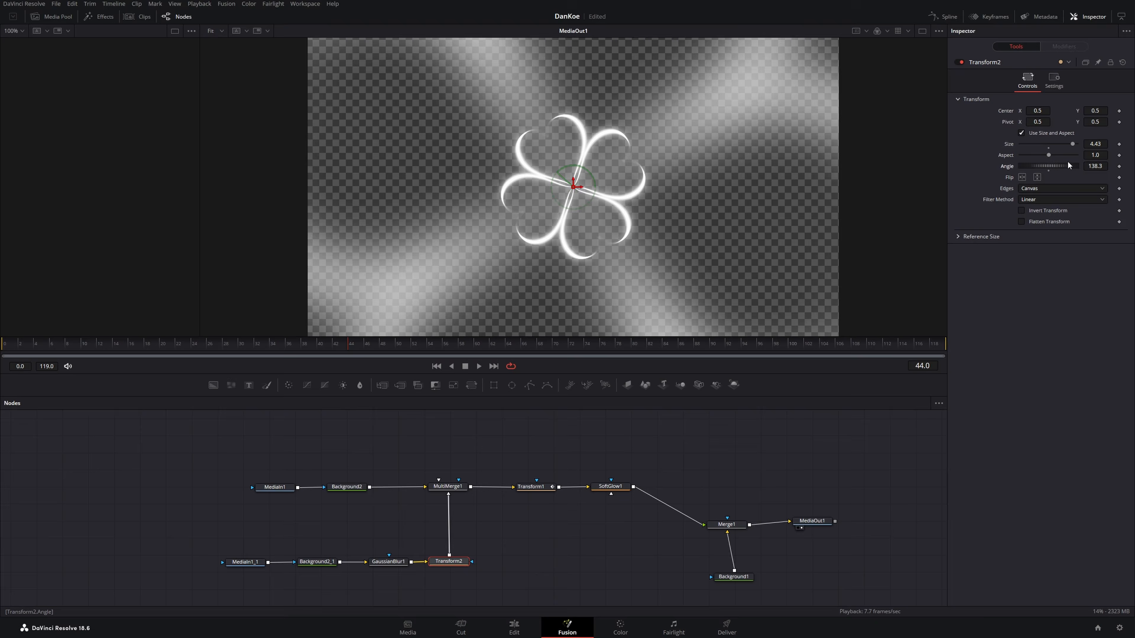
pyautogui.moveTo(1069, 162); pyautogui.dragTo(1073, 160)
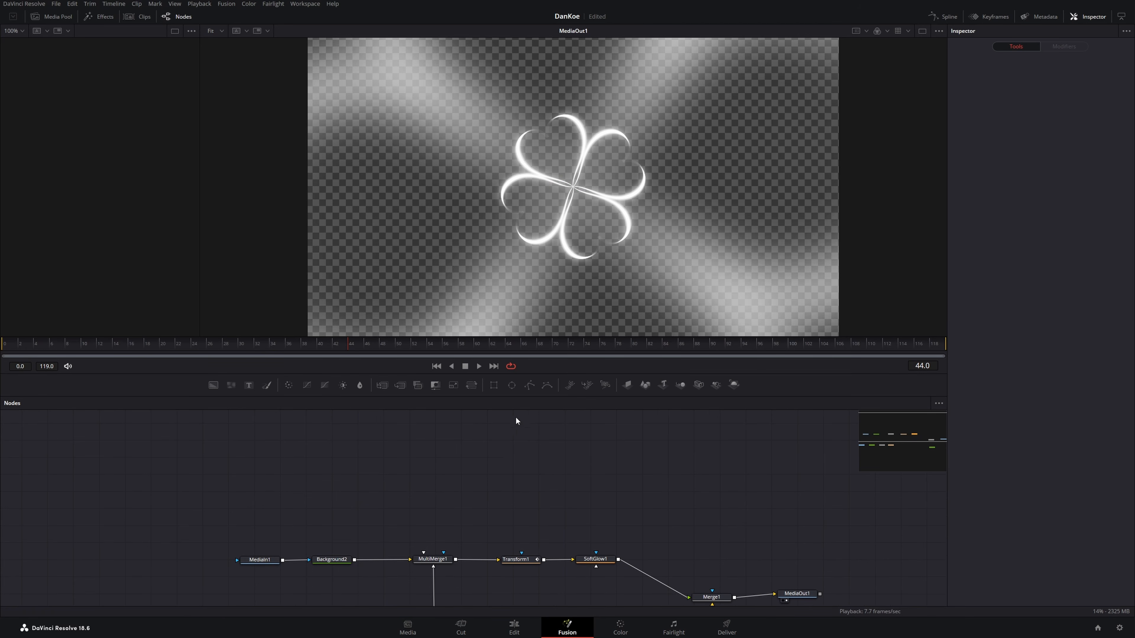
# - Add a white Background3 masked by a new Ellipse, connect it to MultiMerge1, and place it higher above the merge
pyautogui.moveTo(512, 385); pyautogui.dragTo(441, 481)
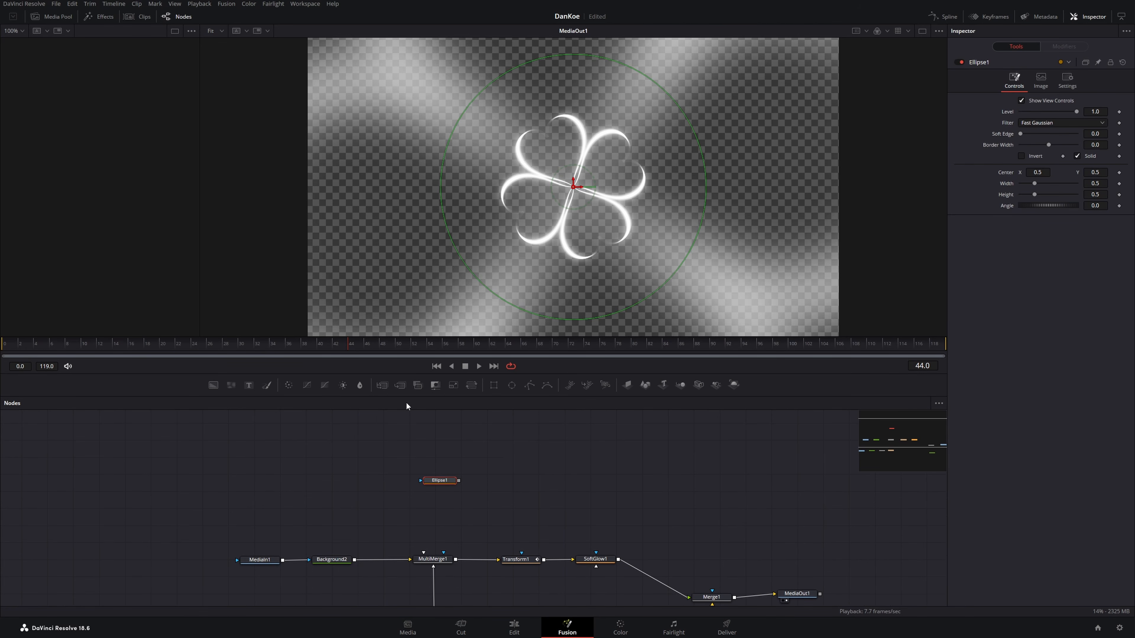
pyautogui.moveTo(205, 384); pyautogui.dragTo(438, 504)
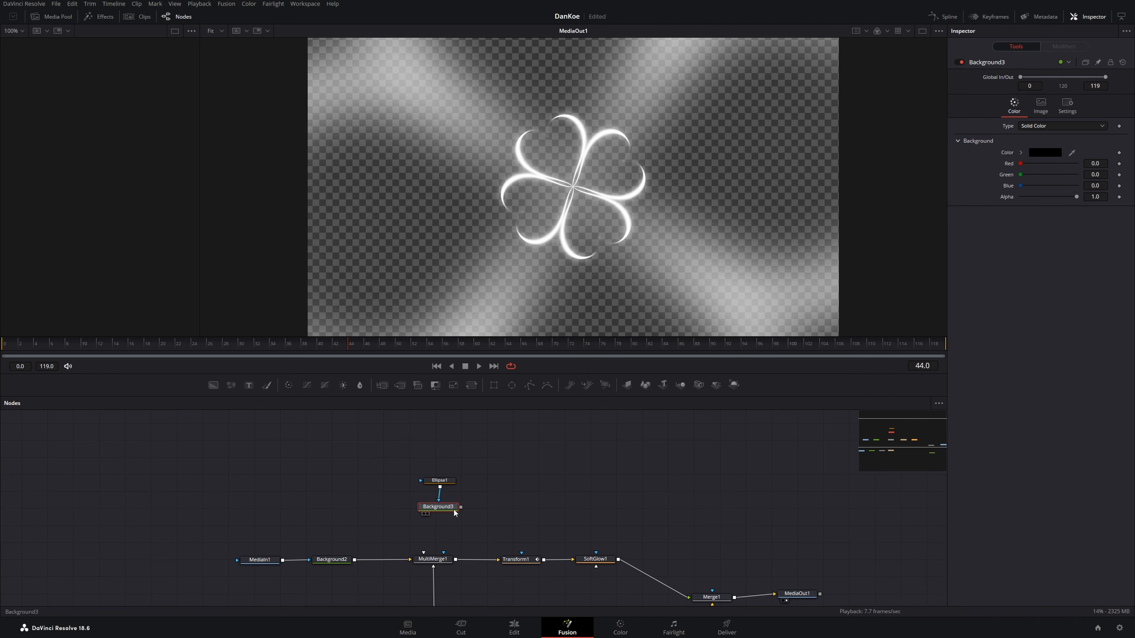
pyautogui.click(1045, 152)
pyautogui.moveTo(669, 278); pyautogui.dragTo(670, 240)
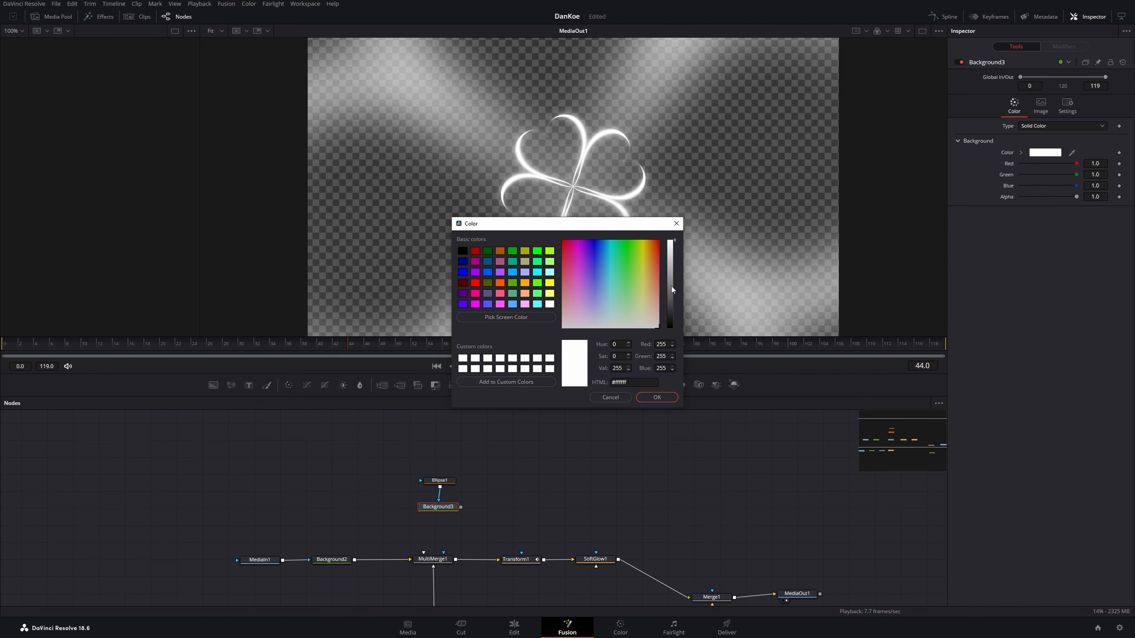
pyautogui.click(657, 397)
pyautogui.moveTo(438, 514); pyautogui.dragTo(434, 558)
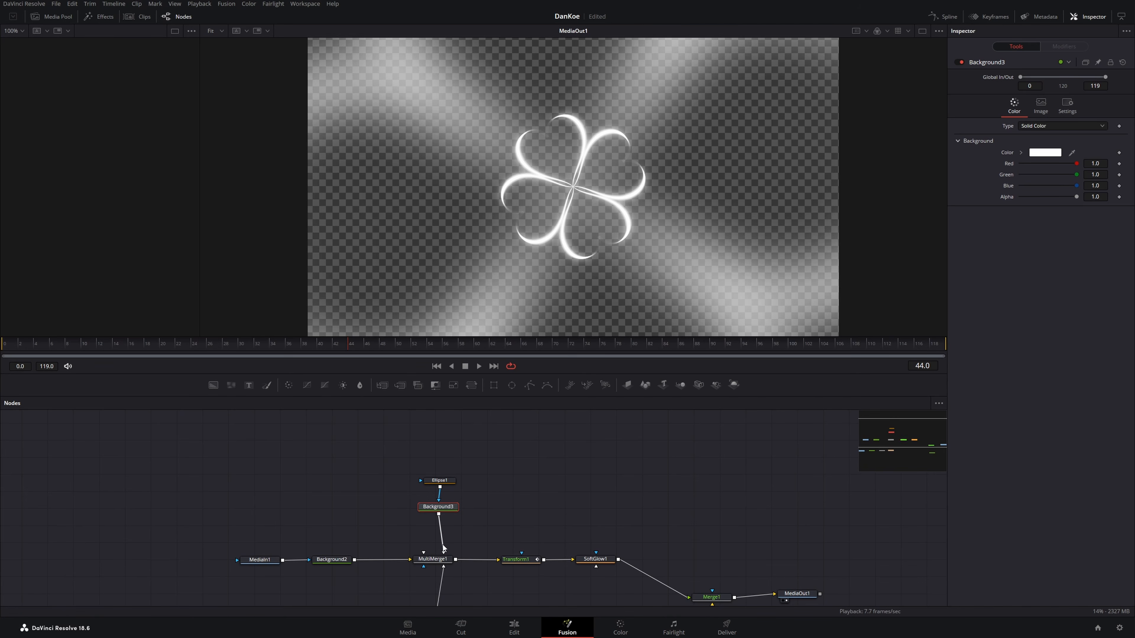
pyautogui.moveTo(441, 508); pyautogui.dragTo(446, 469)
# - Link Ellipse1's Height to its Width with an expression, reduce the Width to 0.088, and save the project
pyautogui.click(448, 445)
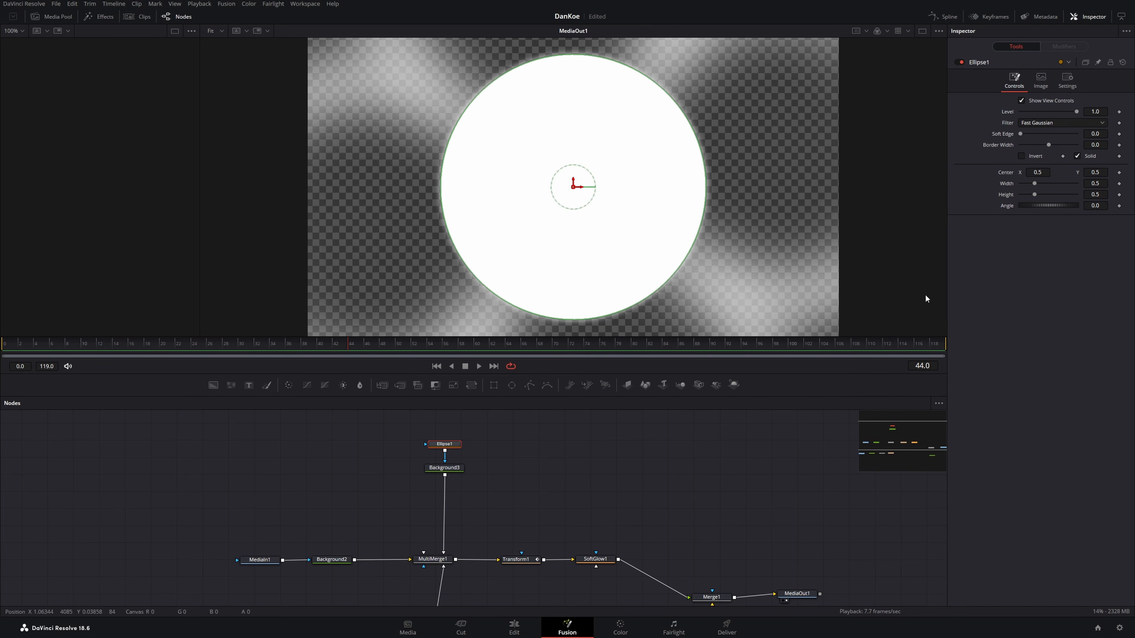
pyautogui.rightClick(1012, 195)
pyautogui.click(1037, 301)
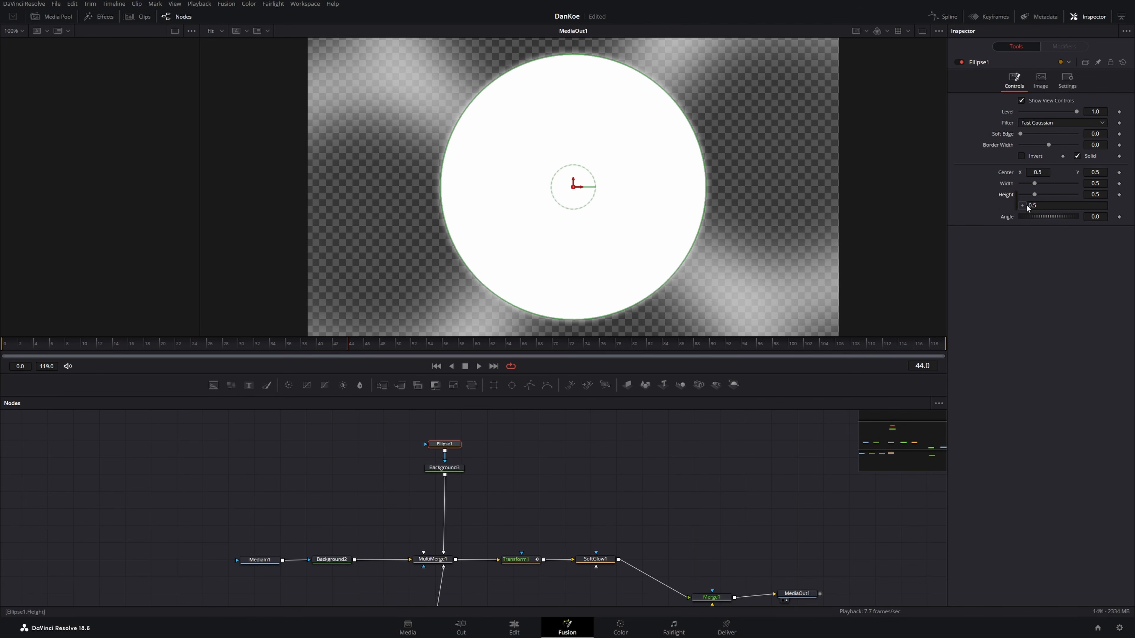
pyautogui.moveTo(1006, 184); pyautogui.dragTo(1022, 184)
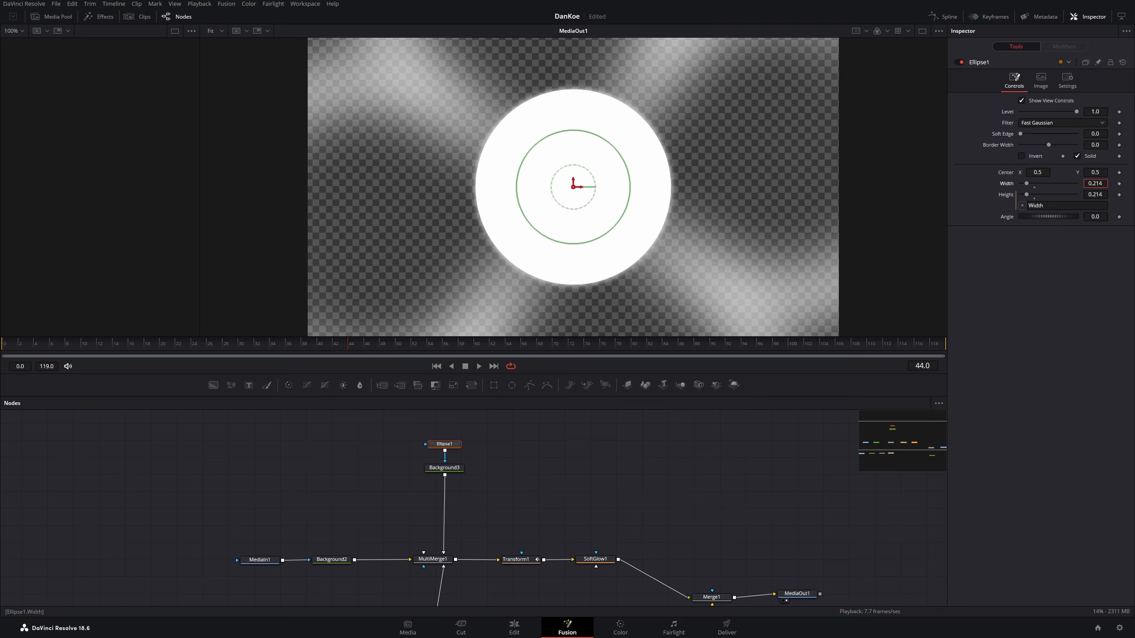
pyautogui.moveTo(1095, 184); pyautogui.dragTo(1099, 184)
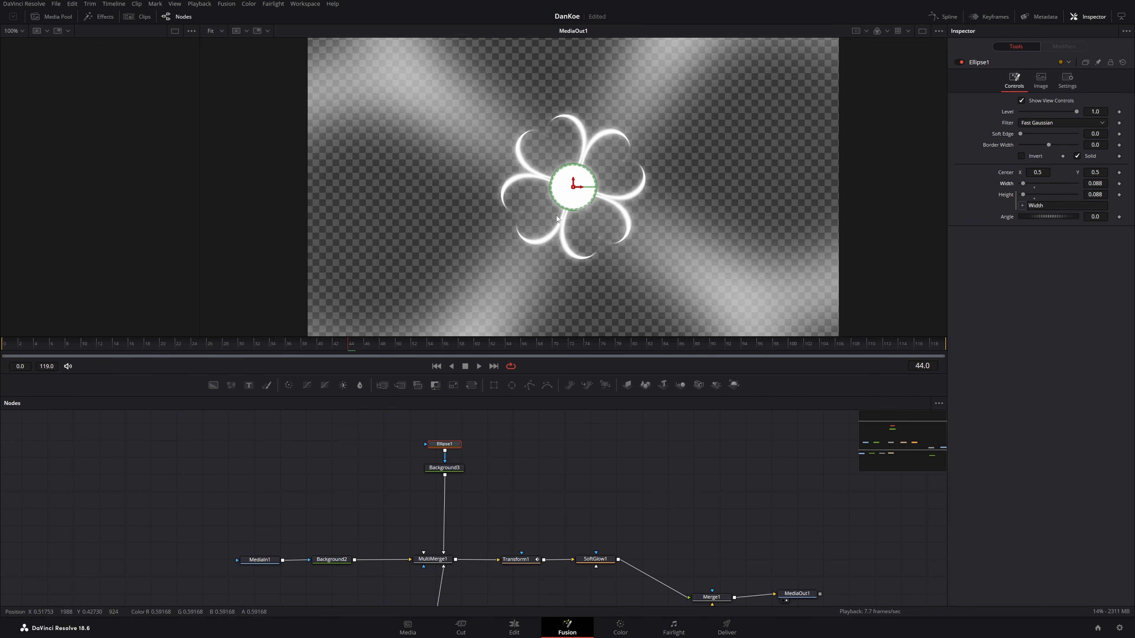
pyautogui.hotkey('ctrl', 's')
# - Insert a Gaussian Blur between Background3 and MultiMerge1, reconnect Ellipse1 as Background3's mask, and raise the blur Strength to about 0.93
pyautogui.scroll(-2, 495, 517)
pyautogui.hotkey('shift', 'space')
pyautogui.write('gauss')
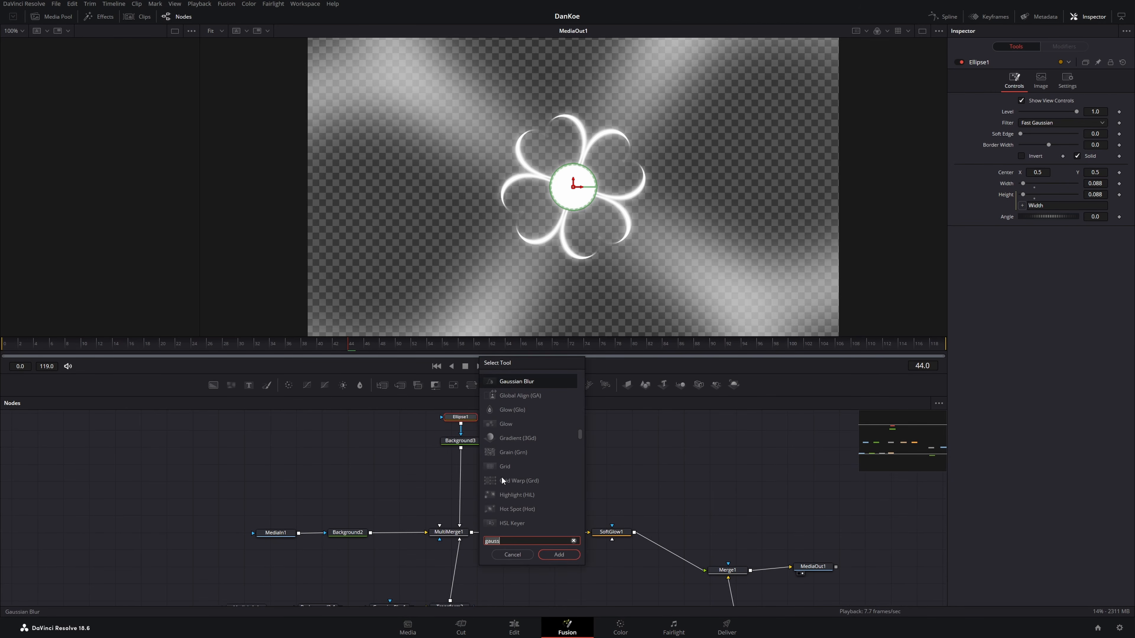
pyautogui.press('Return')
pyautogui.moveTo(466, 456); pyautogui.dragTo(461, 504)
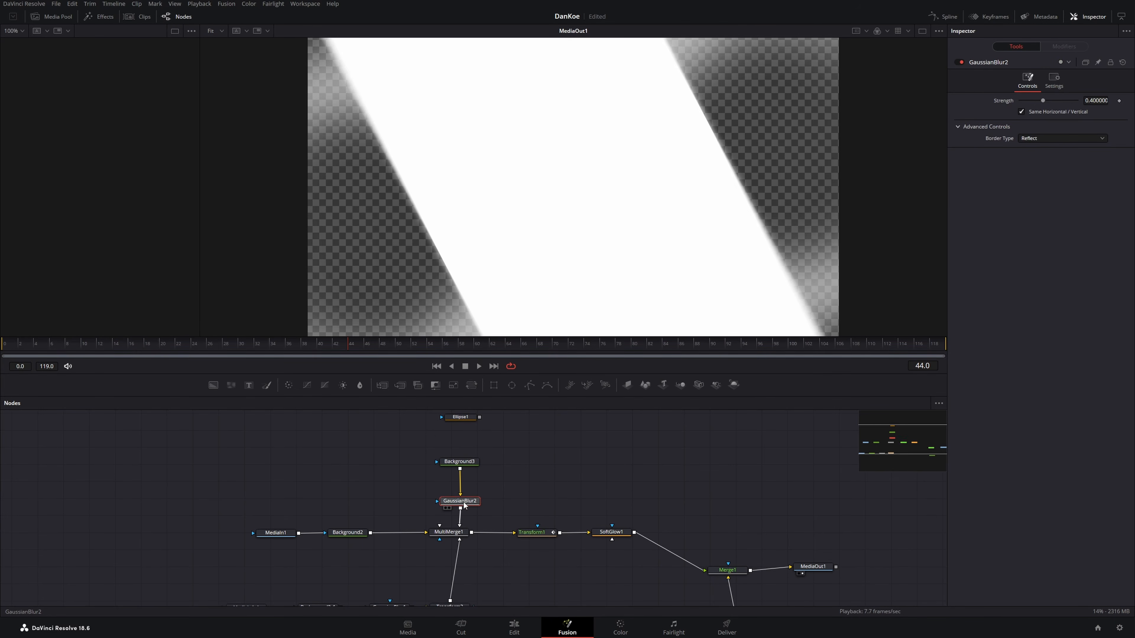
pyautogui.moveTo(480, 417); pyautogui.dragTo(465, 462)
pyautogui.moveTo(459, 502); pyautogui.dragTo(462, 493)
pyautogui.moveTo(1044, 98); pyautogui.dragTo(1052, 100)
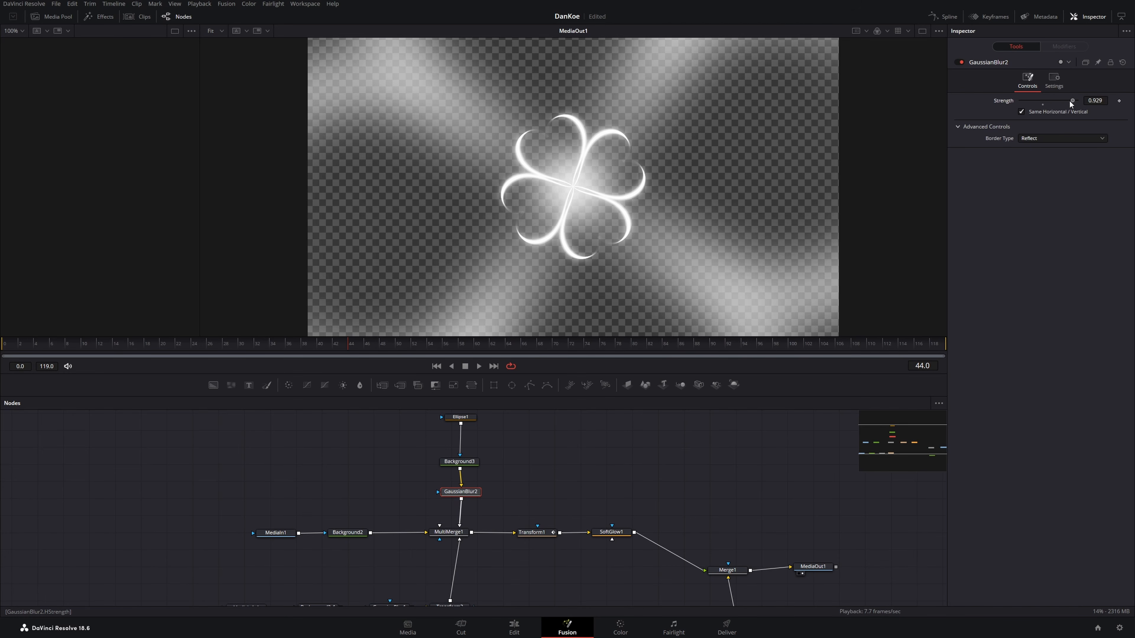
pyautogui.moveTo(1067, 99); pyautogui.dragTo(1070, 100)
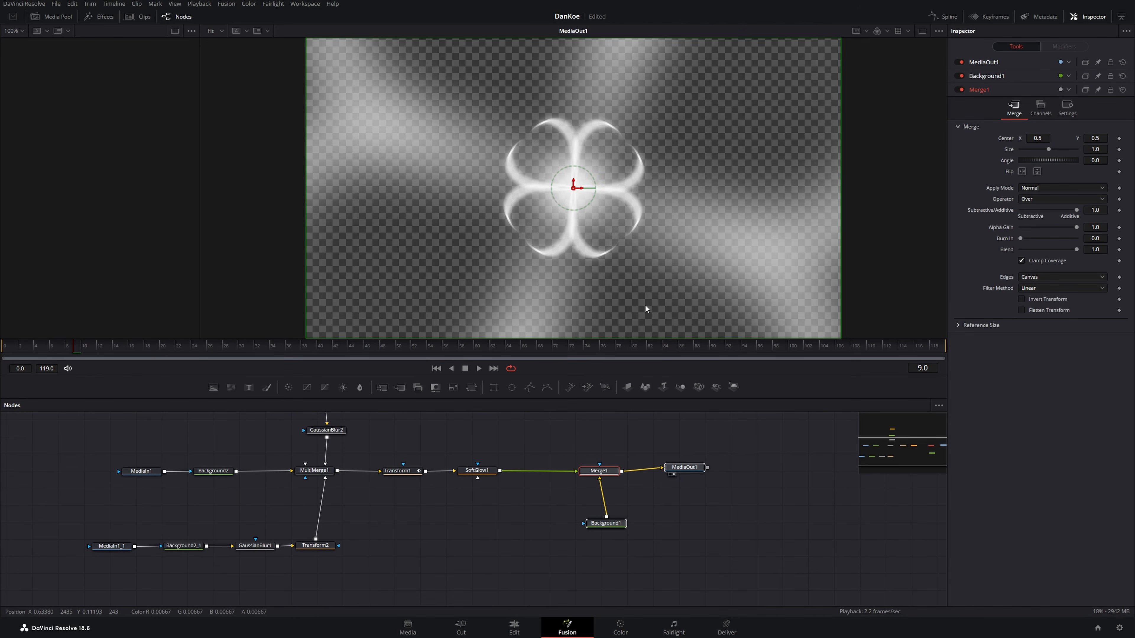
# - Switch to the Edit page to show the clover composition on the timeline
pyautogui.hotkey('shift', '4')
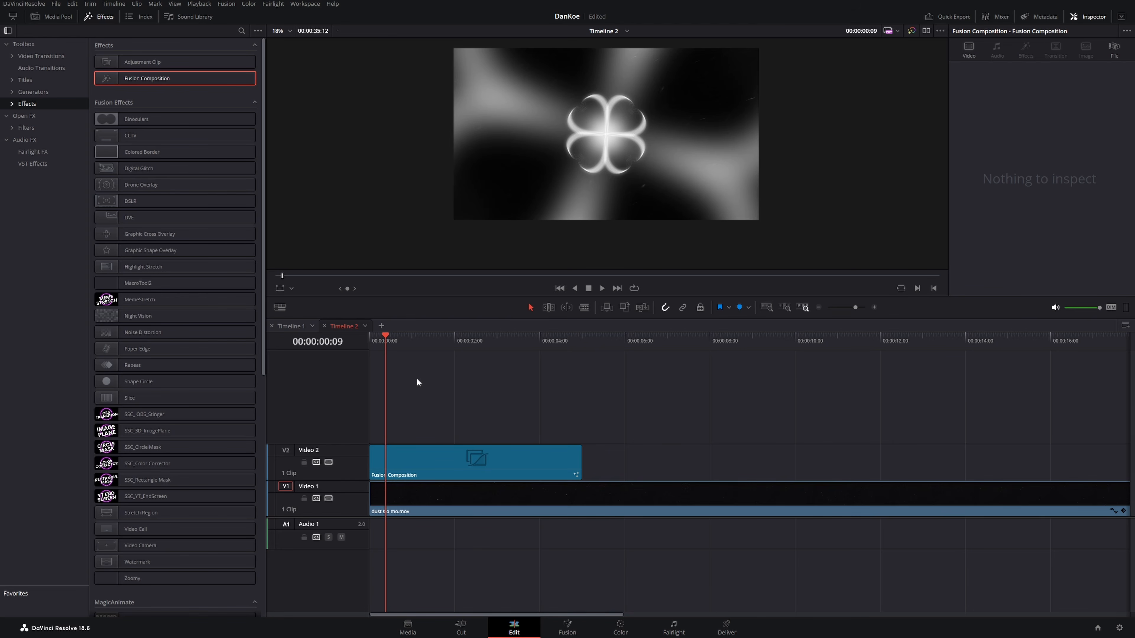